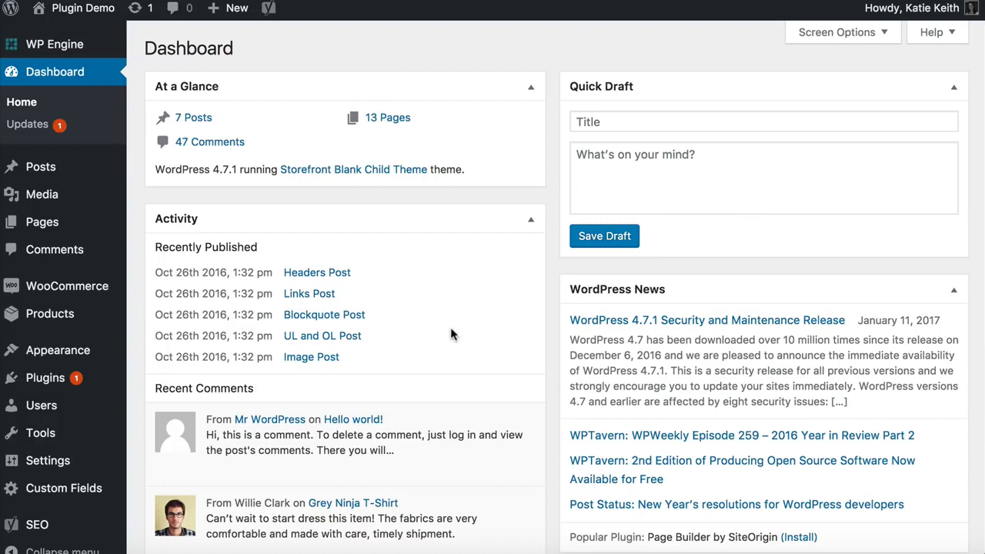
- Open the list of installed plugins and review the WooCommerce and WooCommerce Product Table entries
scroll(450, 327, "down", 2)
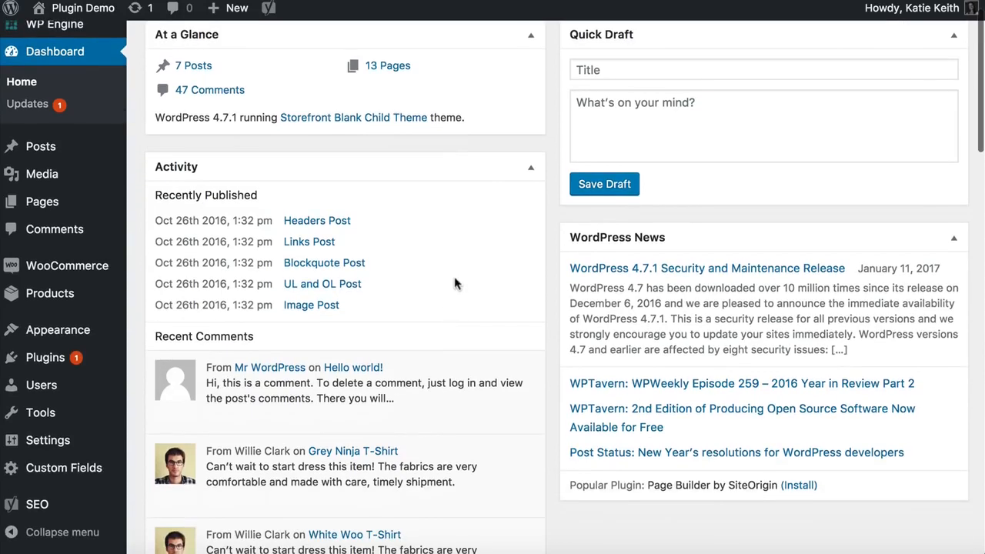
scroll(431, 279, "up", 2)
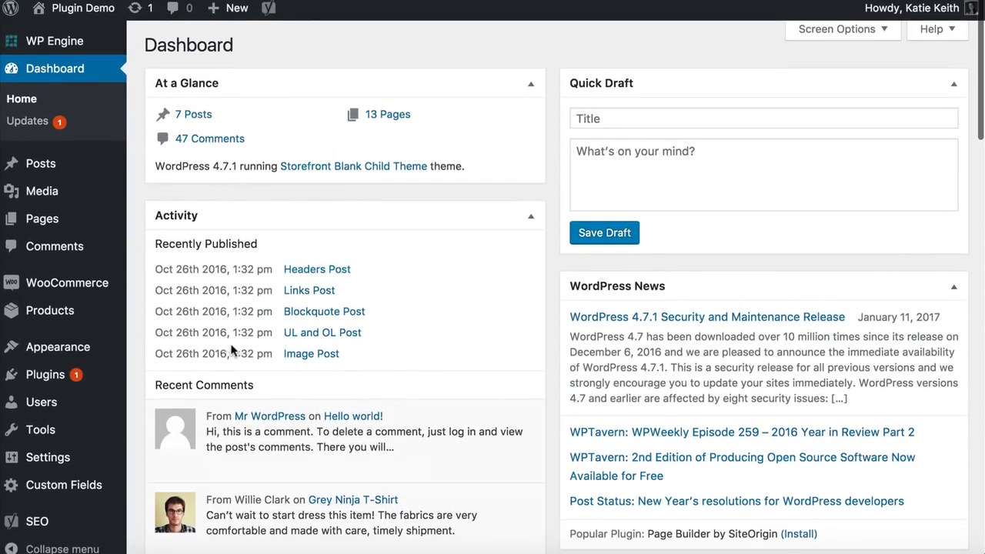
scroll(154, 339, "down", 3)
mouse_move(77, 361)
left_click(205, 354)
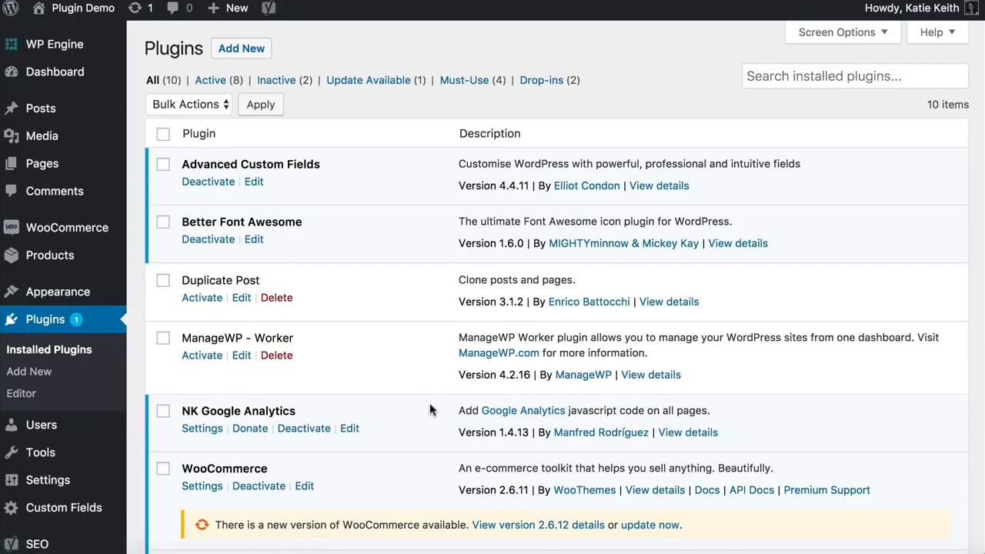
scroll(430, 400, "down", 3)
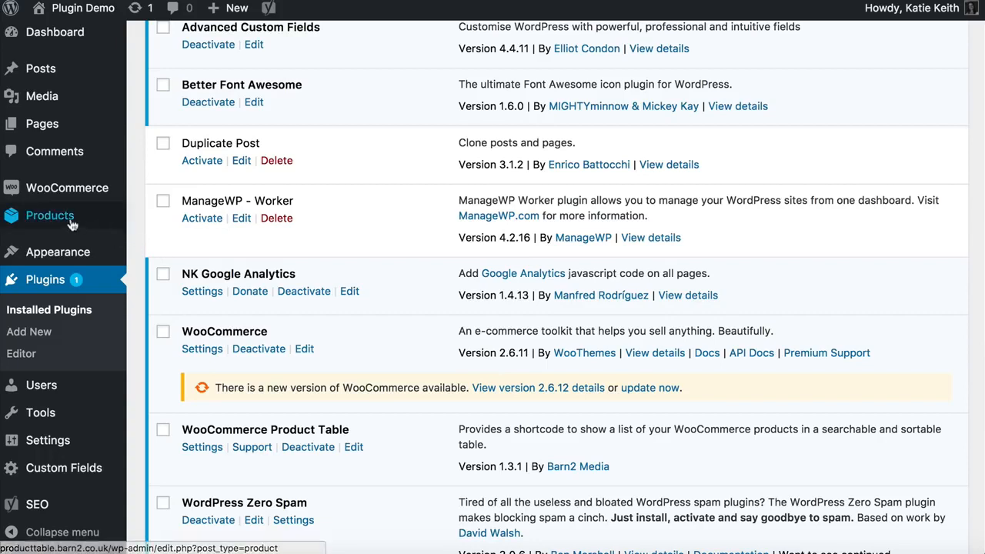
- Open the product categories and add a new category named Starter with the slug starter
mouse_move(57, 222)
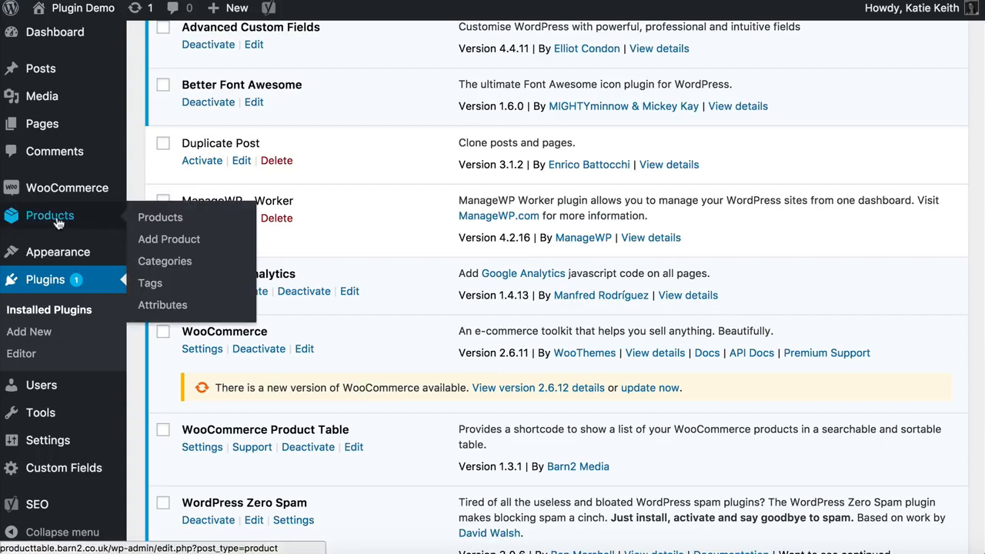
left_click(177, 264)
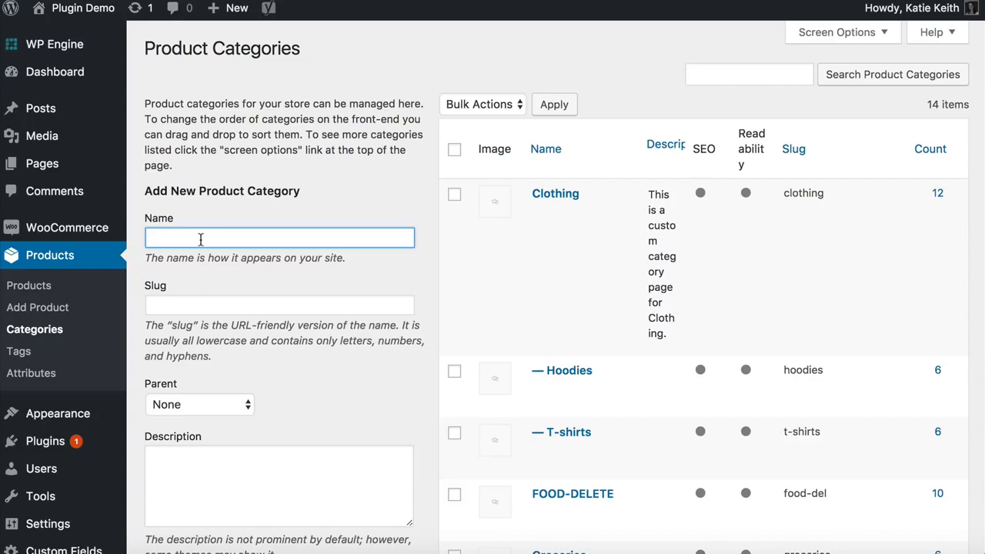
type("Starter")
key("Tab")
type("starter")
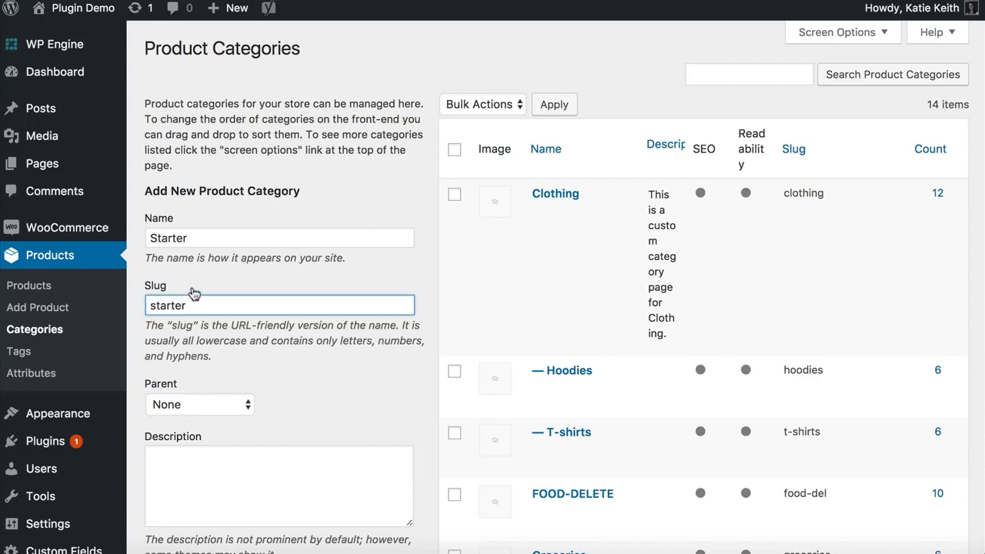
left_click_drag(194, 304, 133, 305)
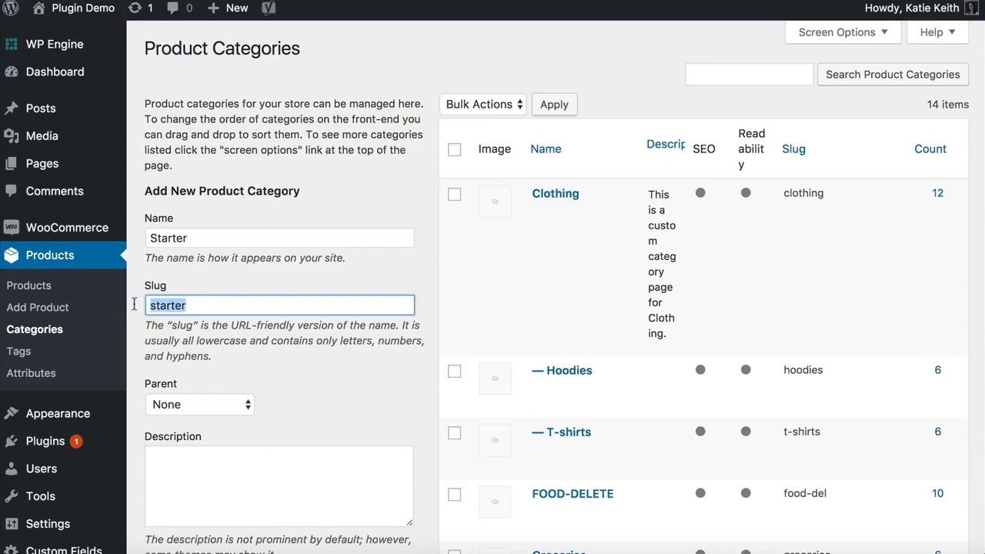
left_click(205, 306)
scroll(205, 312, "down", 1)
scroll(204, 313, "down", 5)
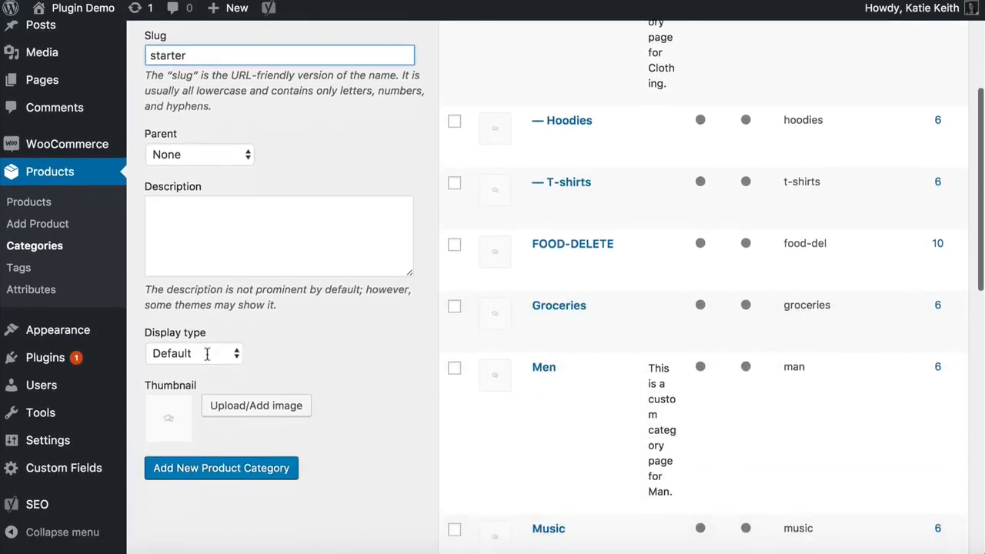
left_click(176, 442)
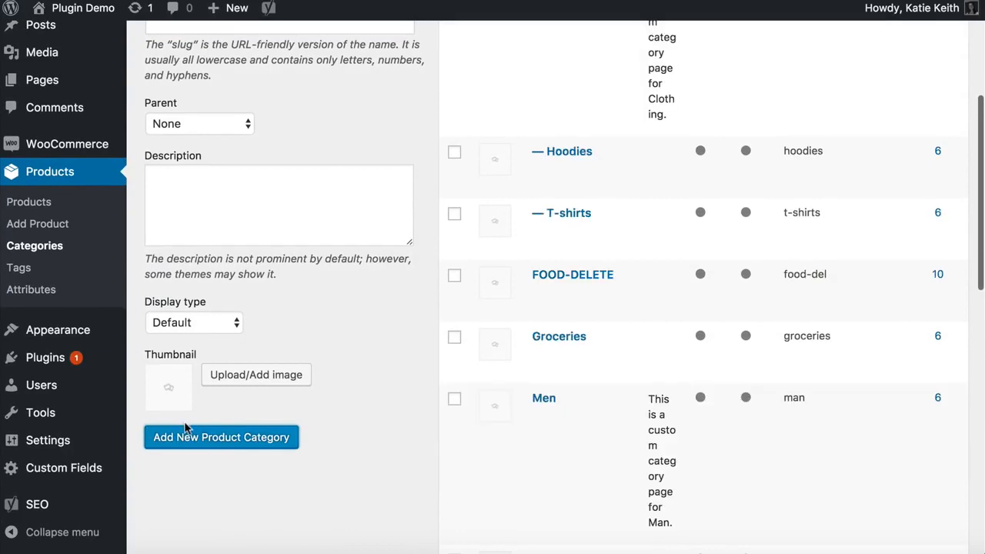
- Add a product category named Main Courses with the slug mains
scroll(241, 337, "up", 4)
scroll(241, 336, "up", 1)
left_click(198, 216)
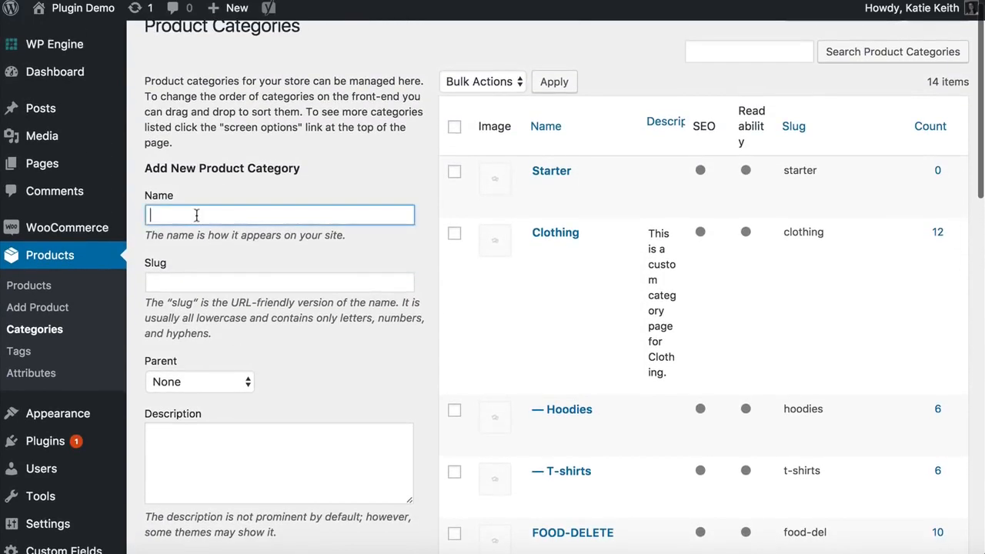
type("Main")
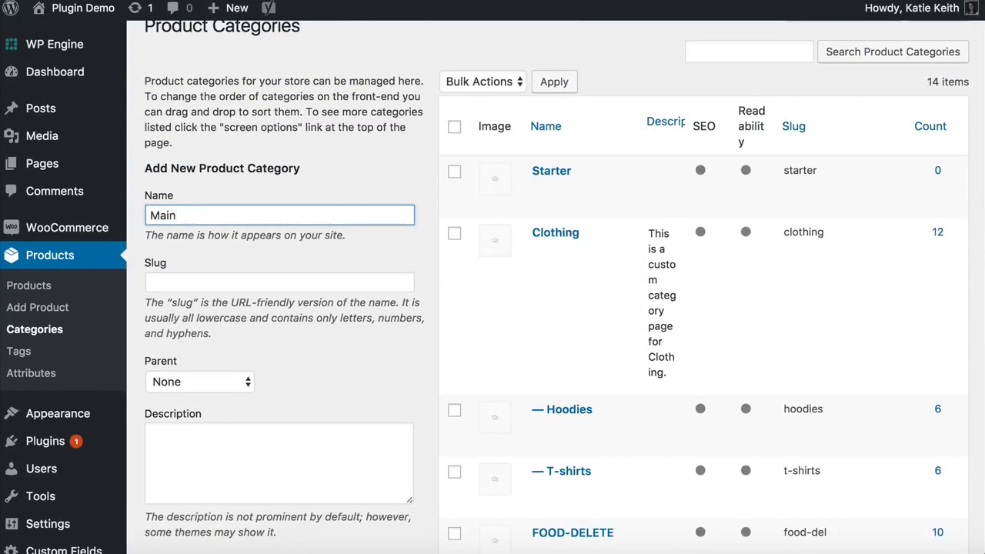
type(" Courses")
key("Tab")
type("mains")
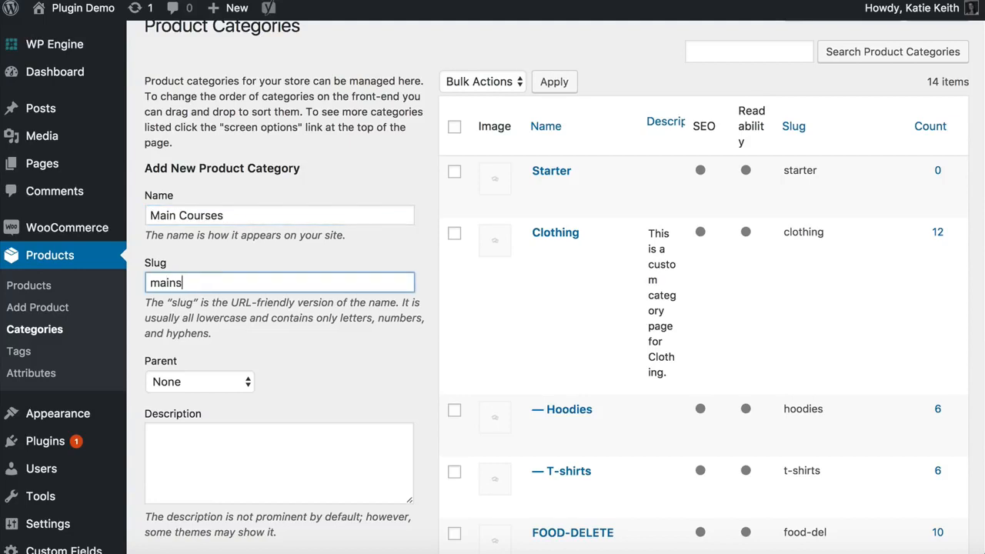
scroll(205, 224, "down", 5)
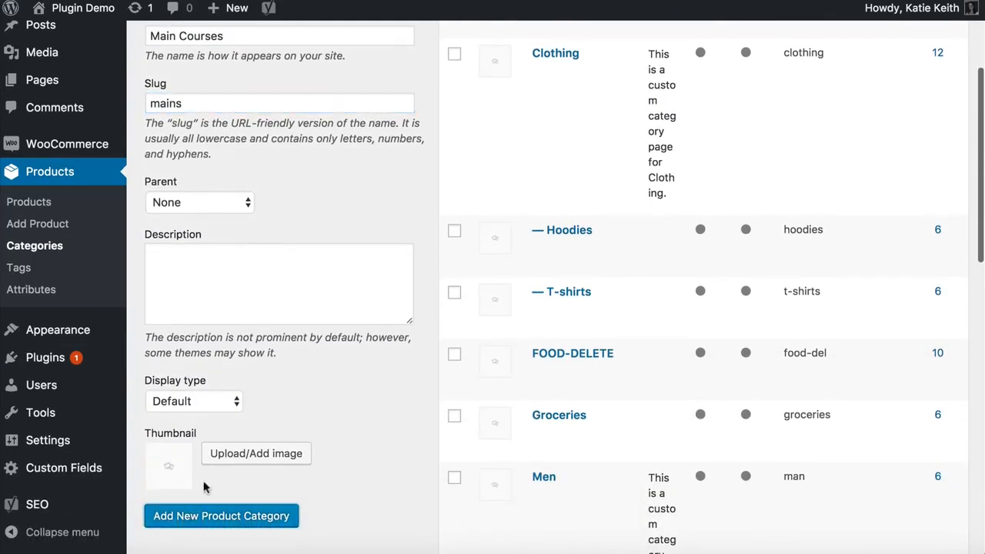
- Add a product category named Desserts with the slug desserts
scroll(231, 369, "up", 6)
left_click(199, 238)
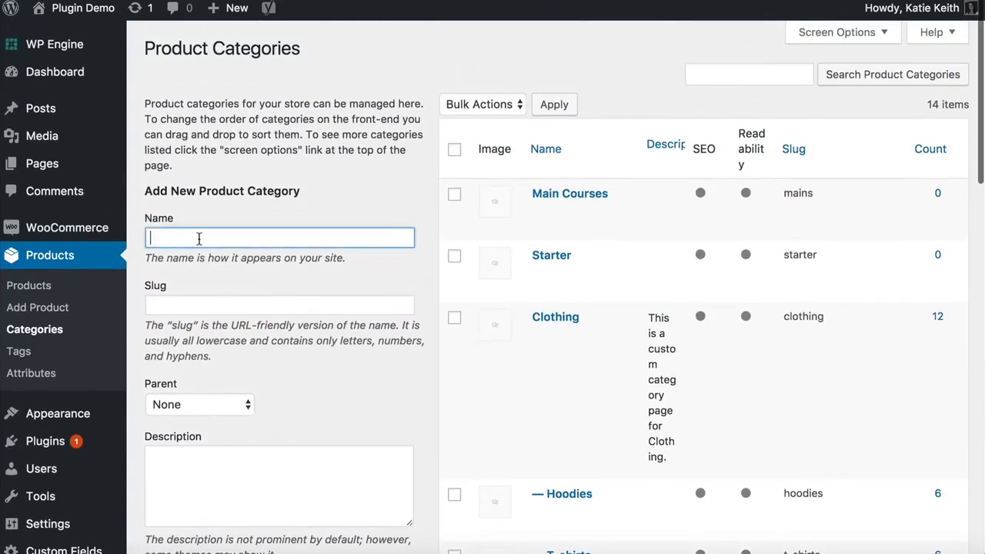
type("Desserts")
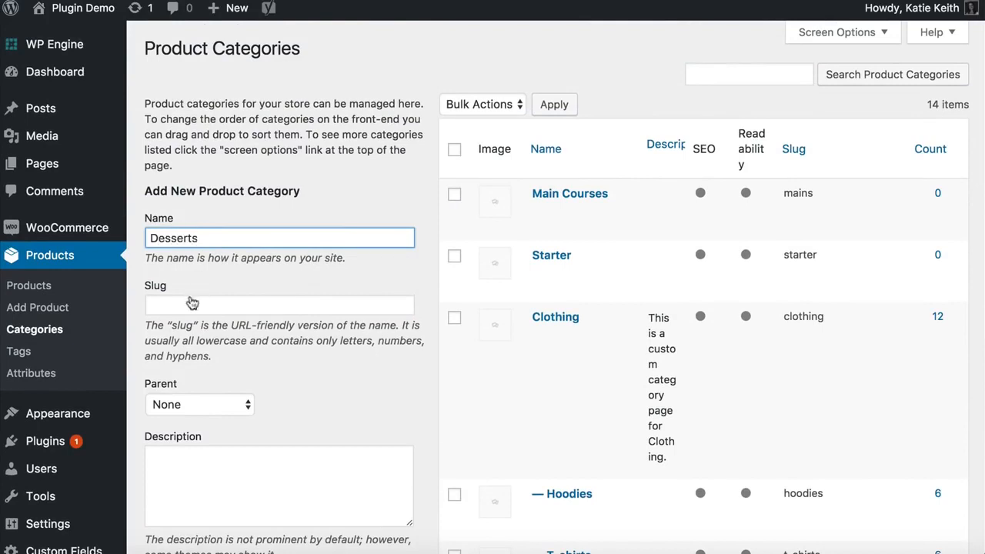
left_click(185, 304)
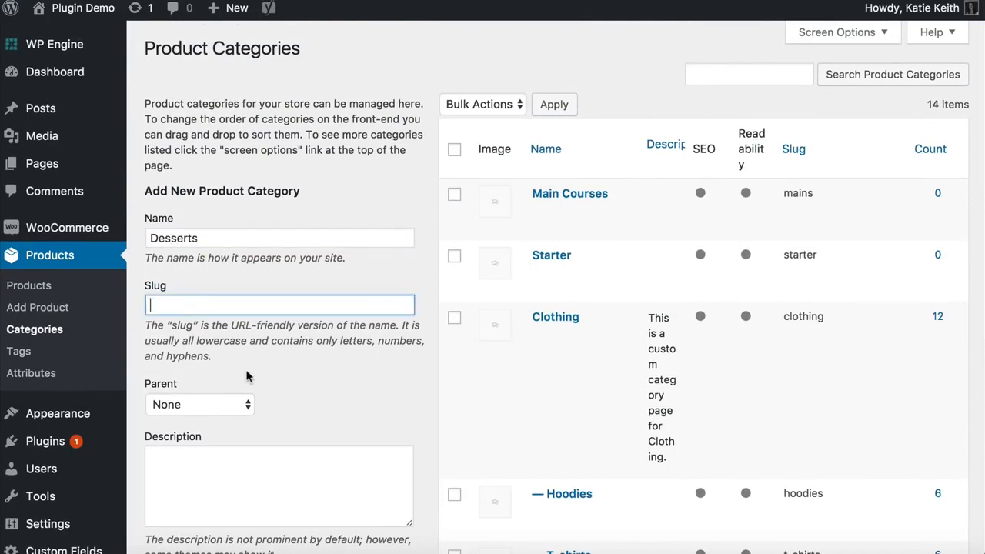
type("dessers")
key("BackSpace")
type("ts")
scroll(262, 367, "down", 6)
left_click(202, 208)
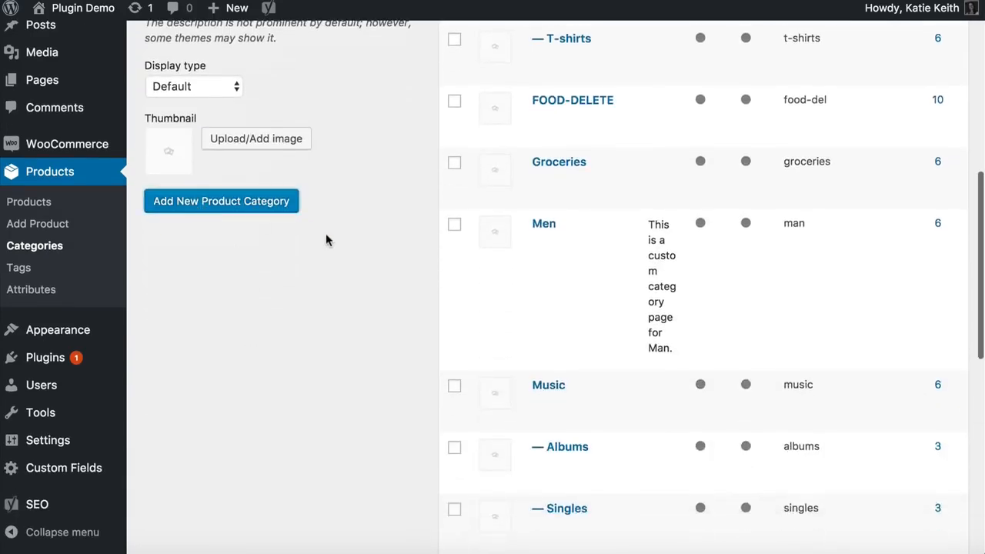
- Quick-edit the Starter category, changing its name to Starters and its slug to starters, and save the update
scroll(326, 240, "up", 8)
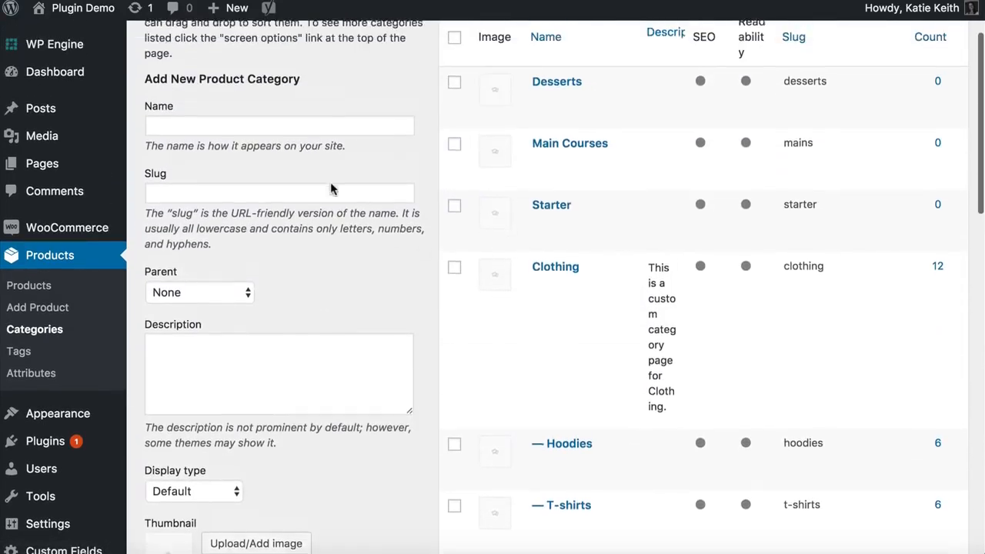
left_click(578, 232)
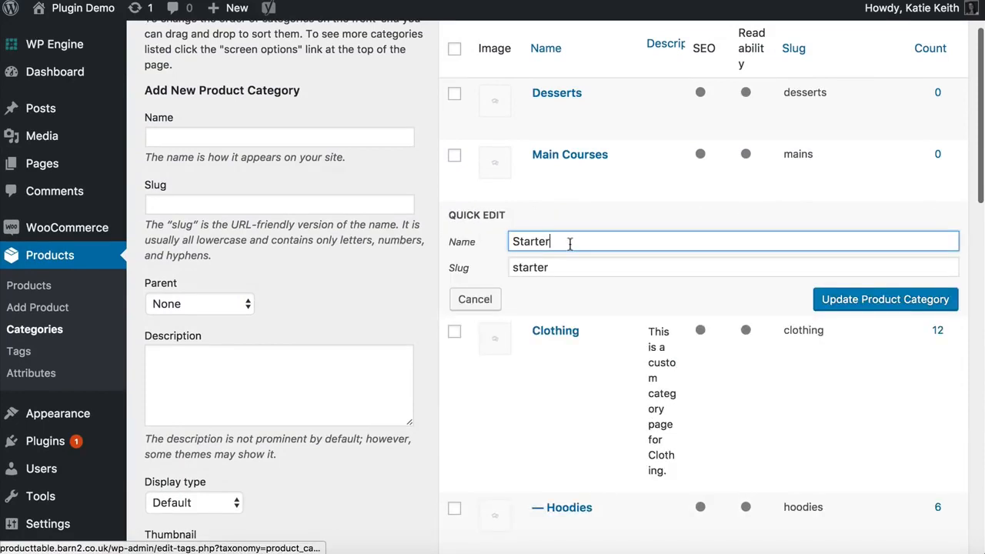
type("s")
left_click(572, 266)
type("s")
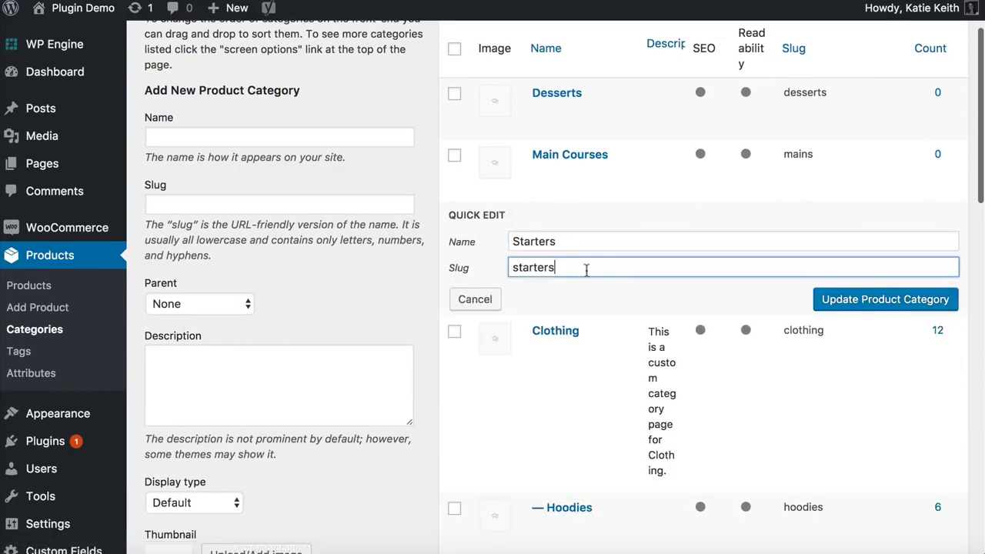
left_click(821, 304)
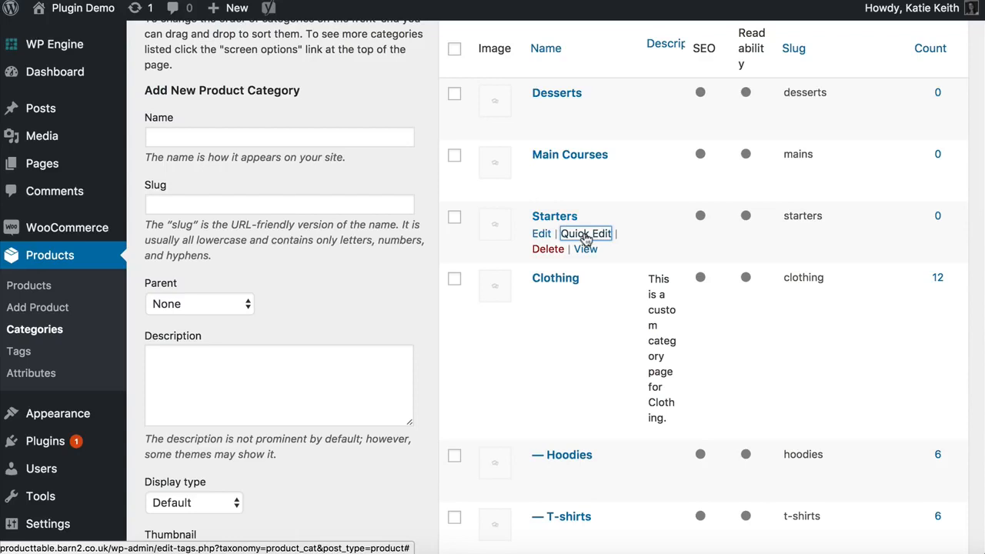
- Start a new product and name it Chocolate Fudge Cake
scroll(554, 223, "up", 3)
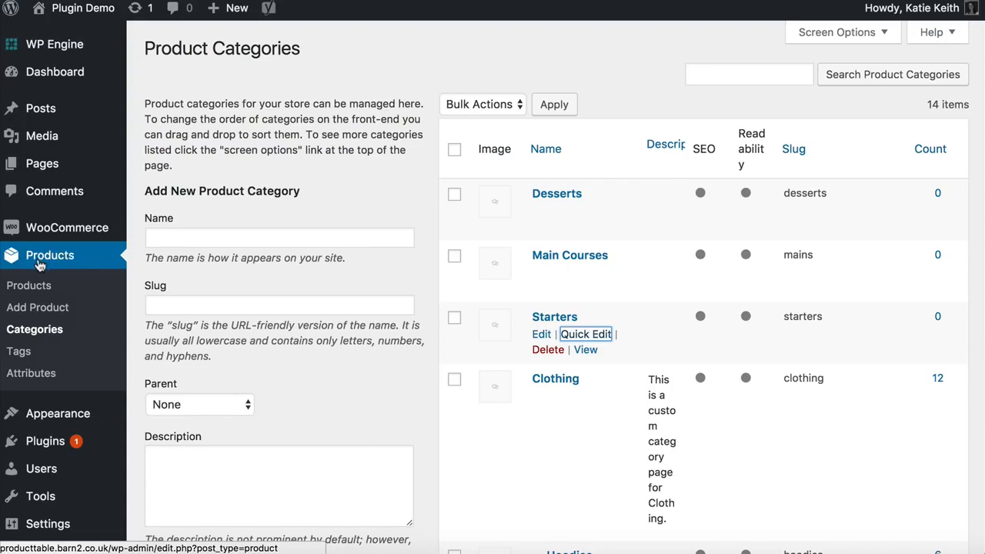
left_click(34, 310)
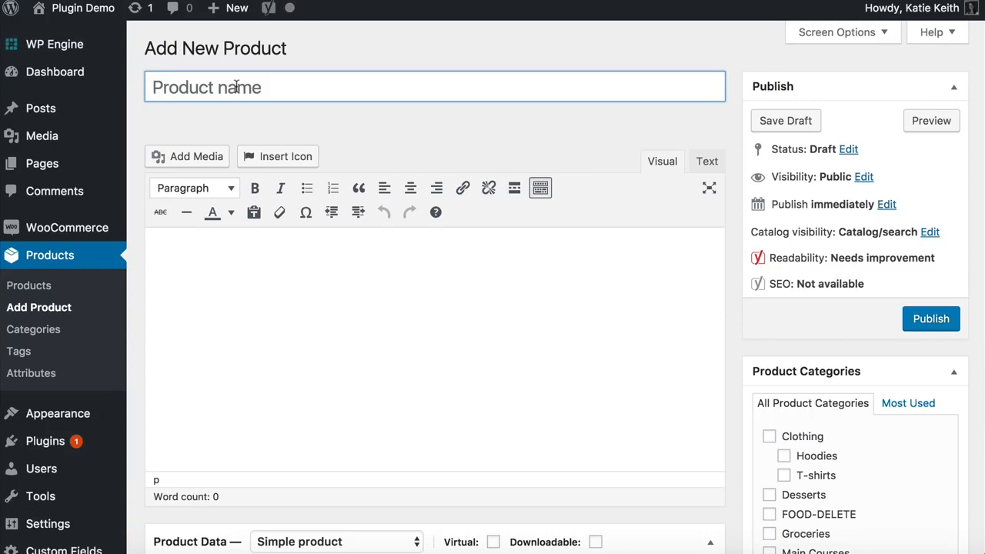
left_click(236, 87)
type("Cho")
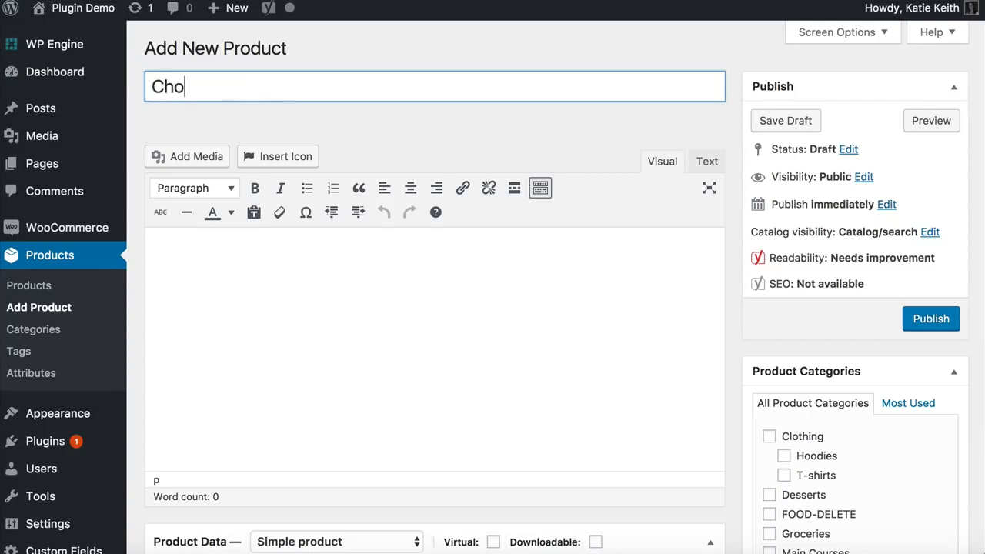
type("colate Fudge Cake")
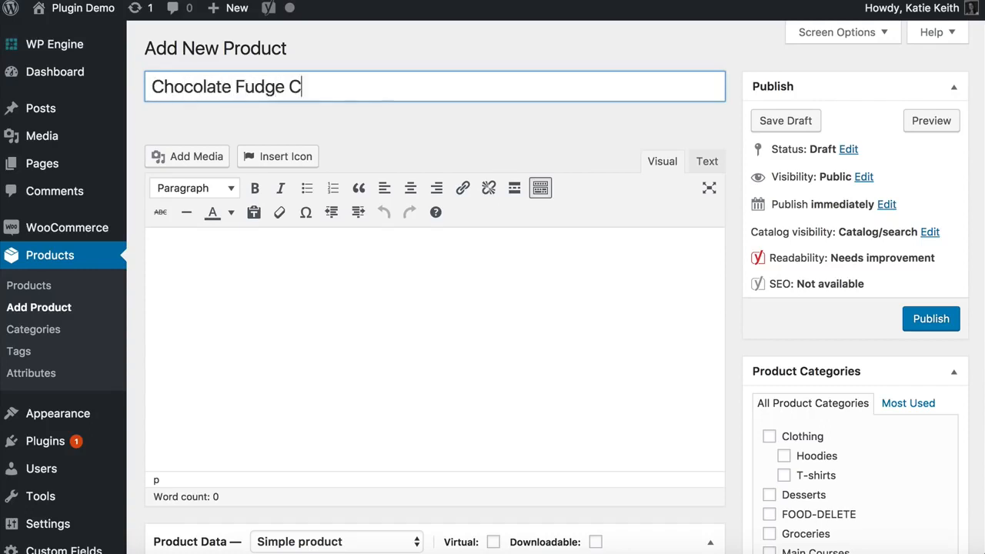
- Enter the product's main description as "Gooey chocolate fudge cake with pouring cream or clotted cream."
left_click(245, 256)
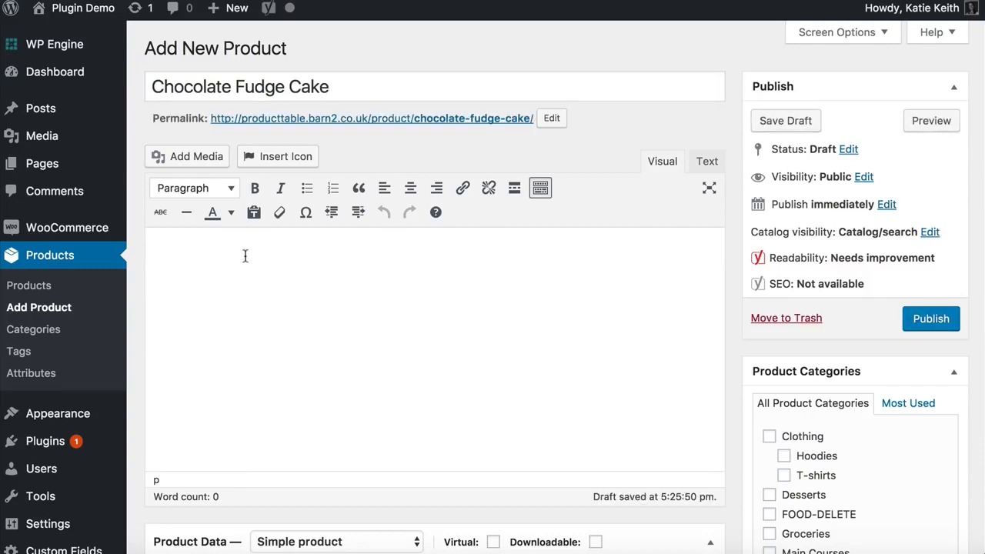
type("Gooey chocolate fudge cake ")
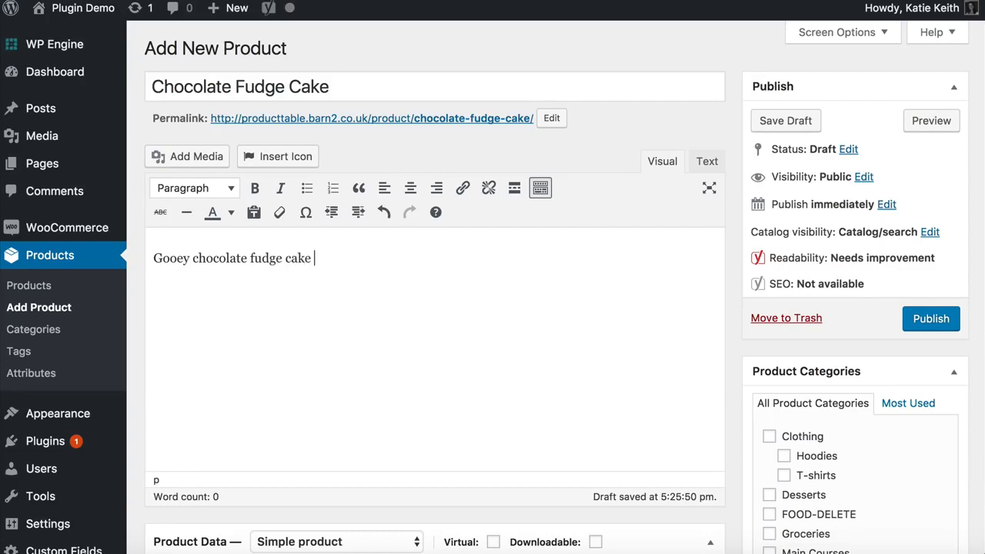
type("with pouring cream ")
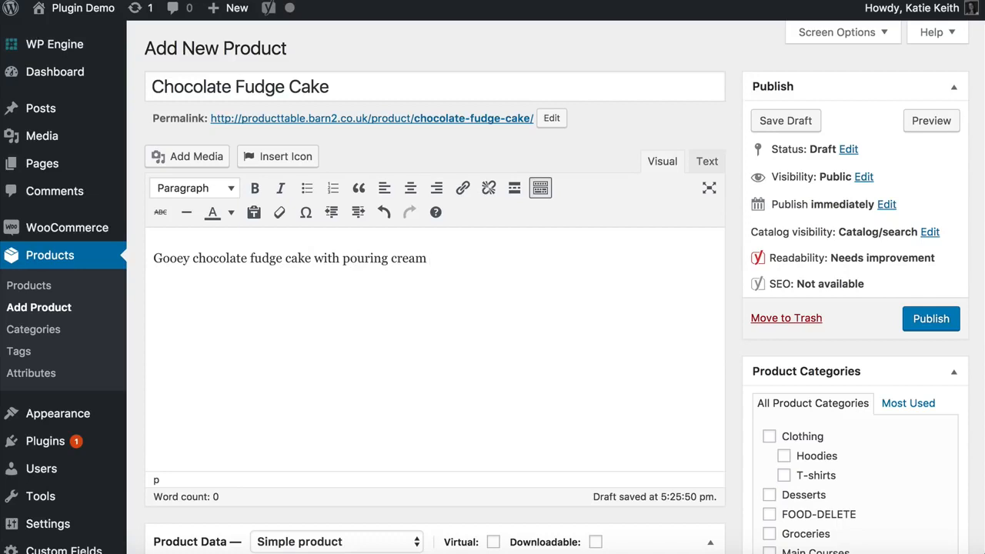
type("or clotted cream.")
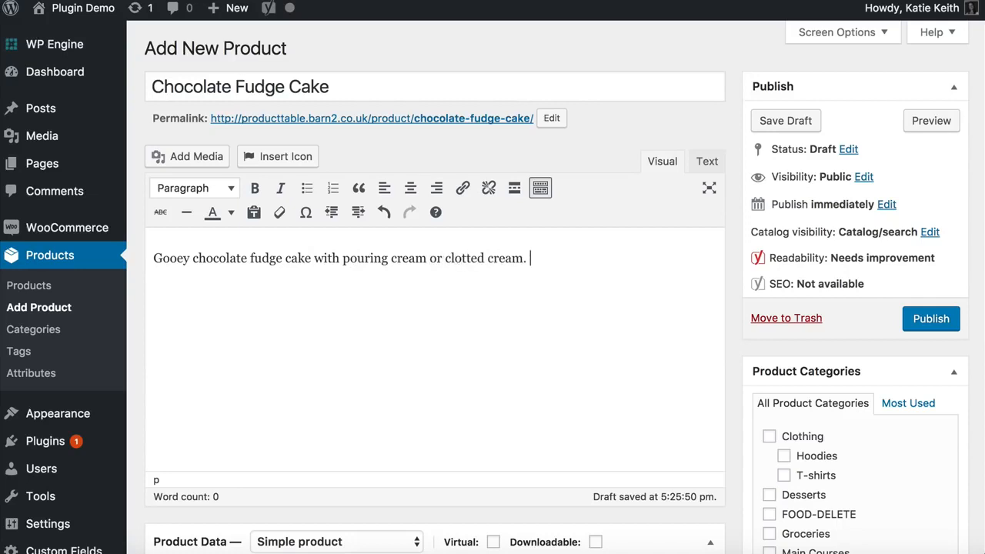
left_click_drag(331, 86, 148, 85)
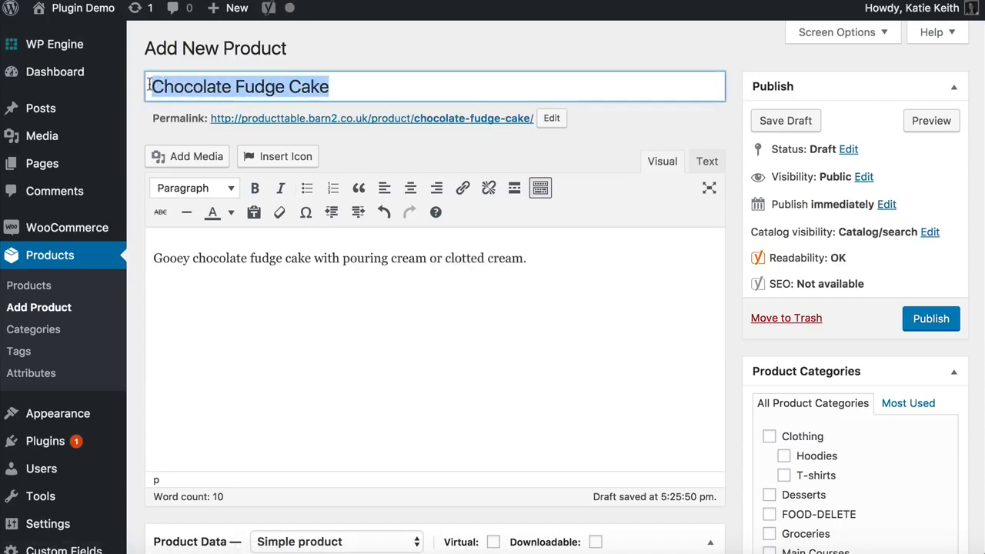
left_click_drag(539, 257, 141, 257)
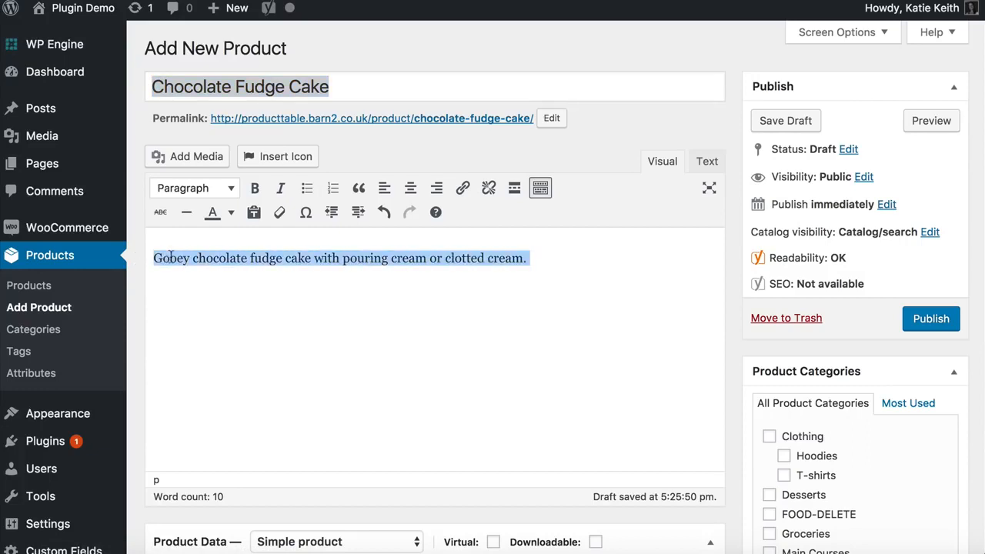
left_click(560, 256)
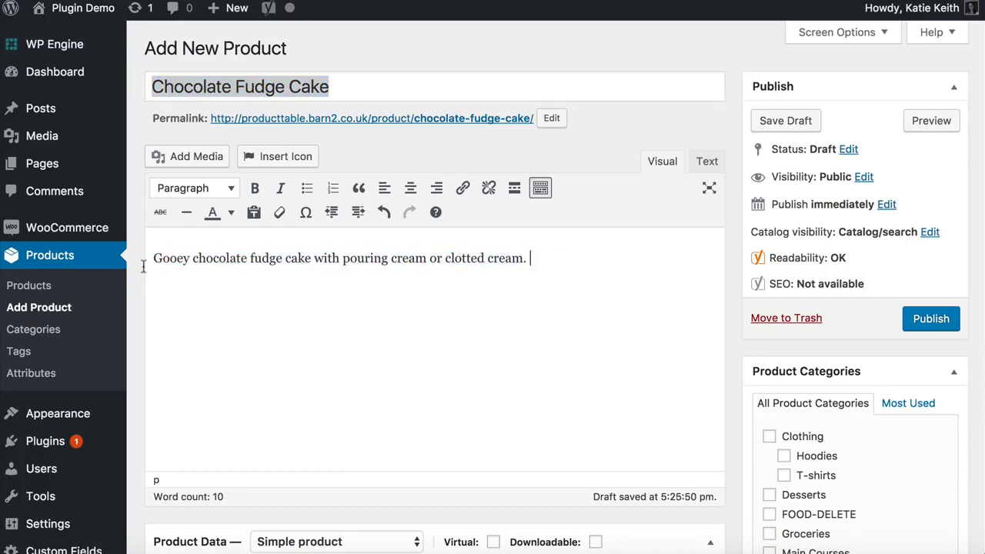
key("ctrl+a")
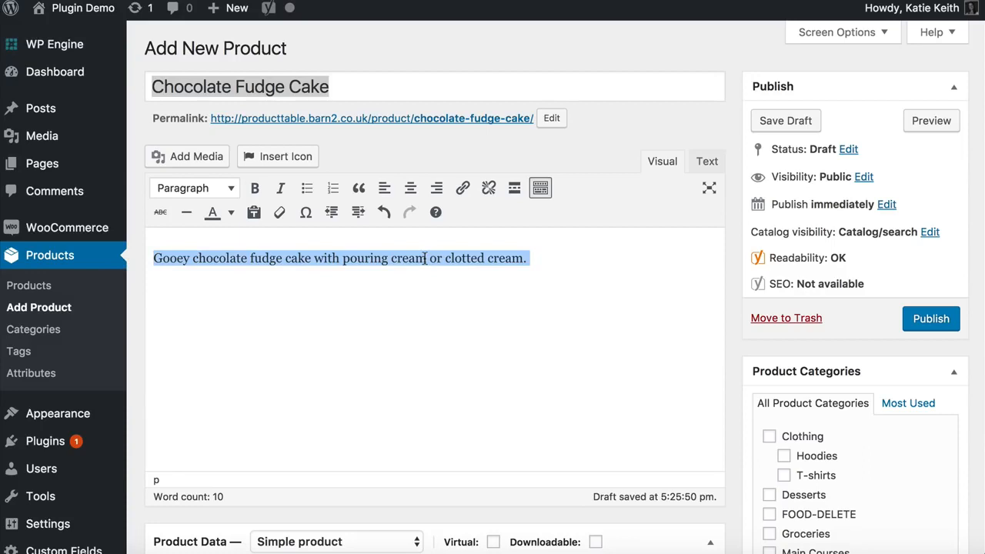
left_click(575, 256)
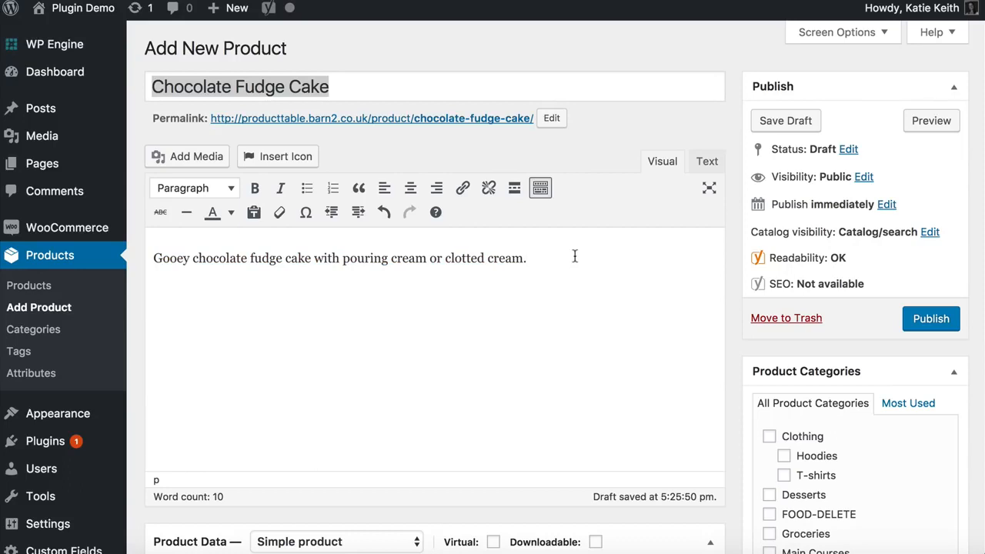
left_click_drag(572, 257, 147, 259)
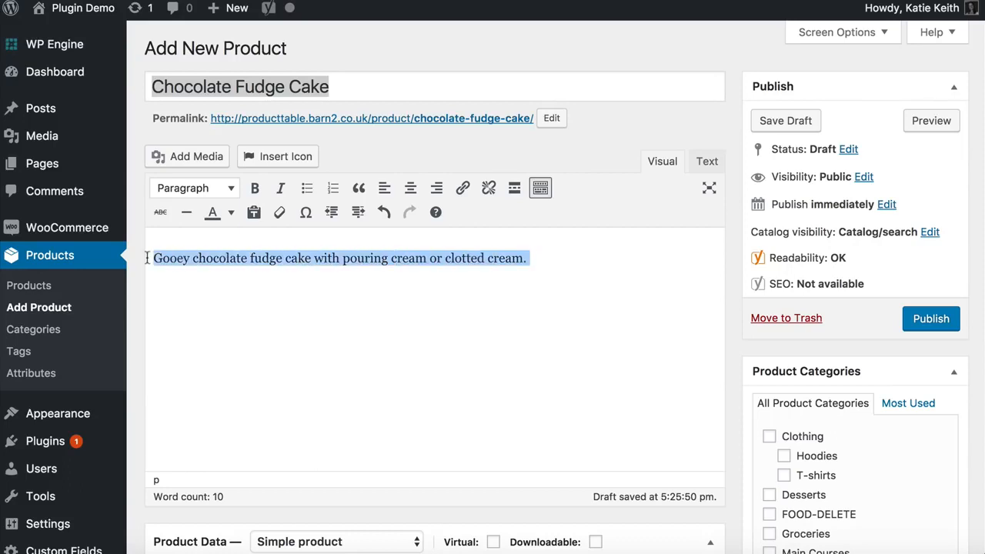
left_click(660, 260)
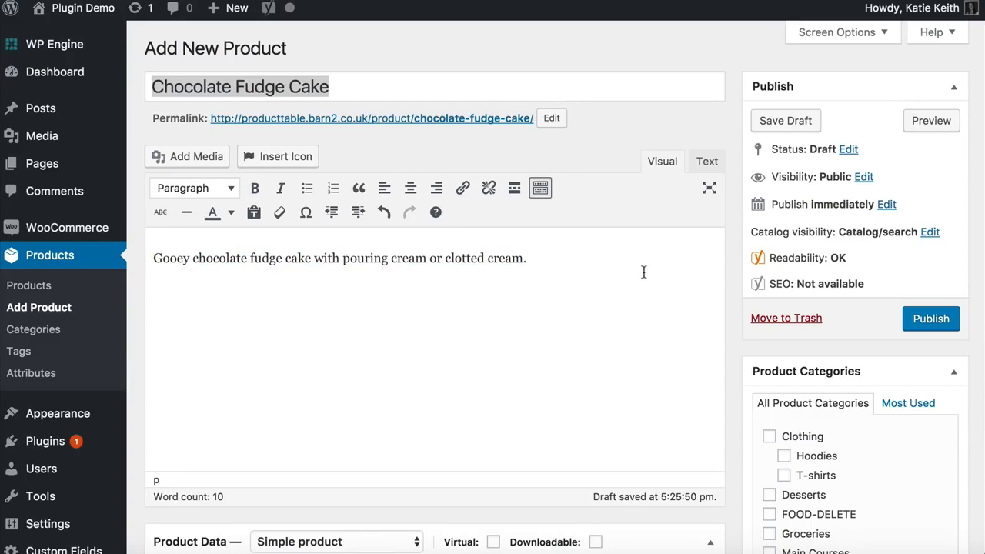
- Assign the Chocolate Fudge Cake product to the Desserts category
scroll(642, 266, "down", 3)
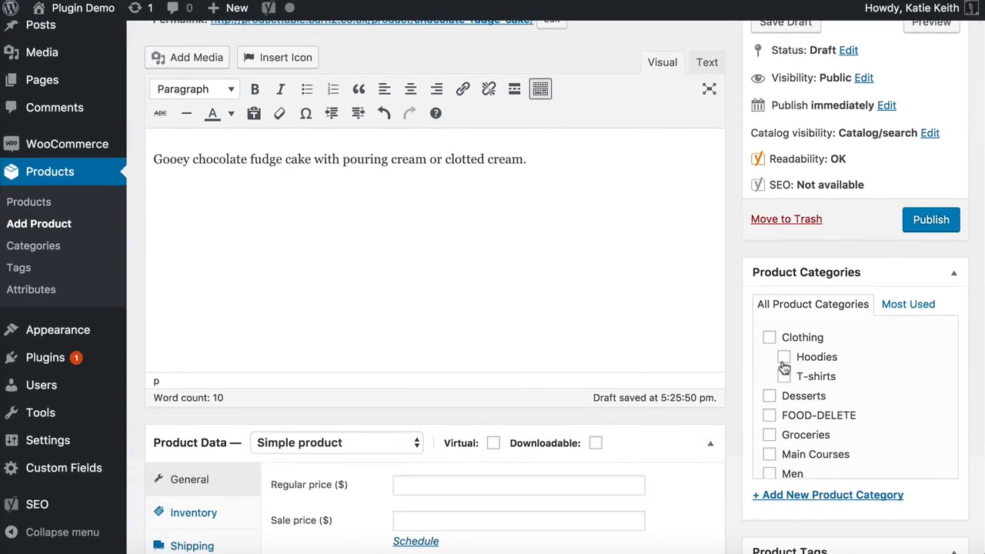
scroll(785, 367, "down", 3)
scroll(785, 367, "up", 2)
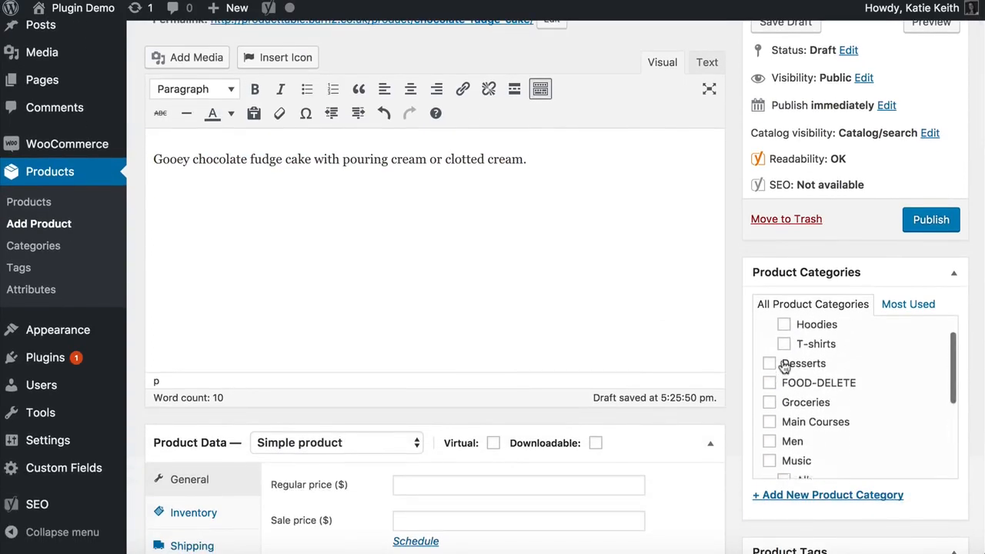
left_click(770, 367)
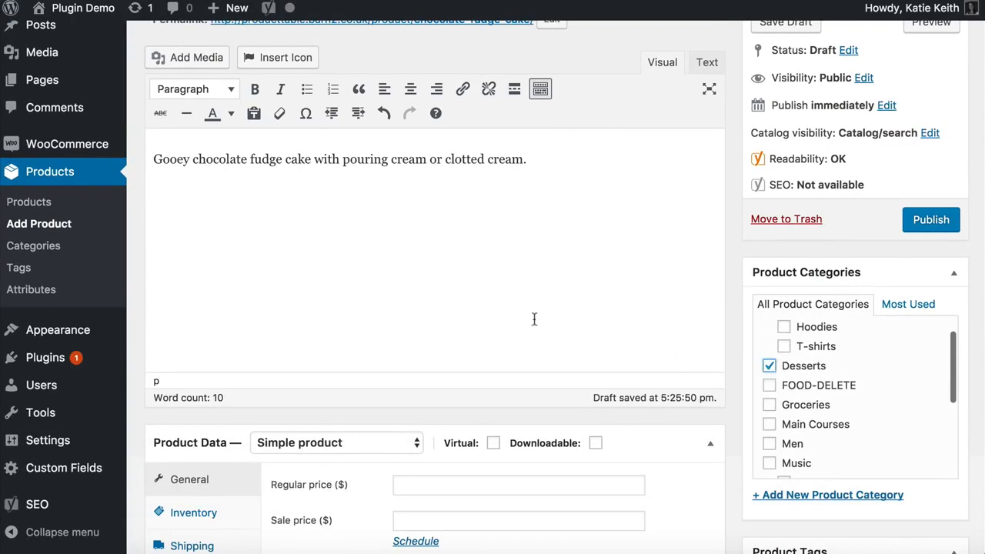
- Set the cake's regular price to 7.99 in the product data
scroll(532, 320, "down", 5)
scroll(534, 323, "down", 2)
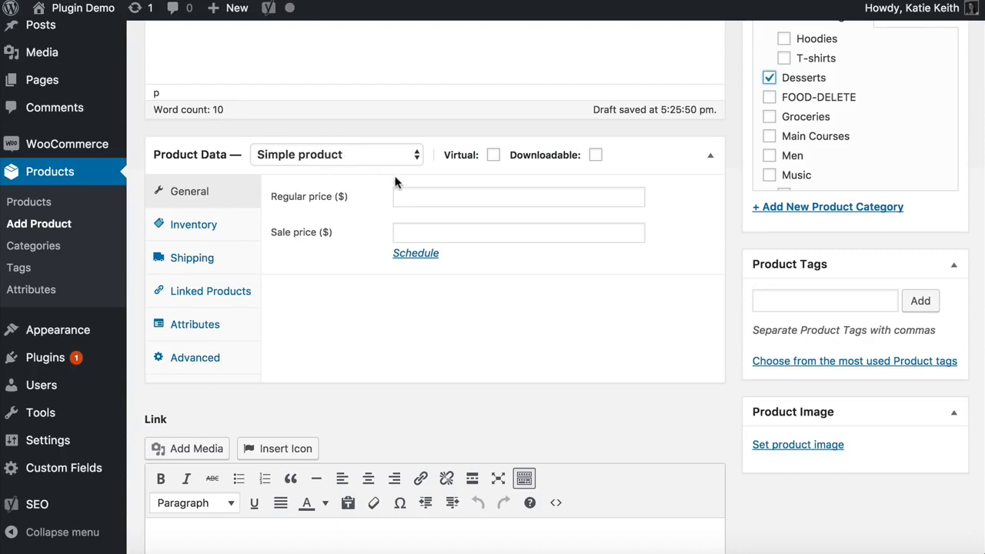
left_click(426, 198)
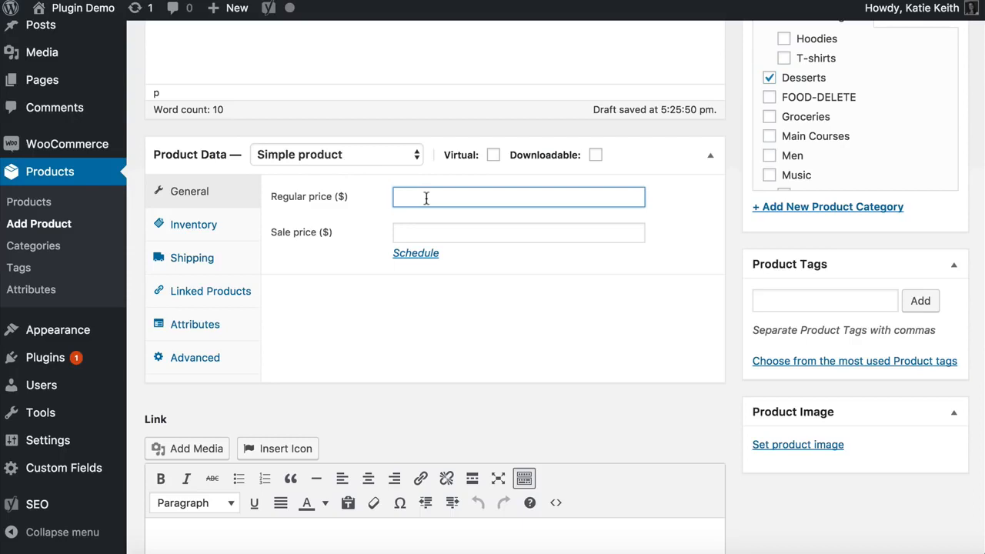
type("7.99")
left_click(369, 157)
left_click(308, 202)
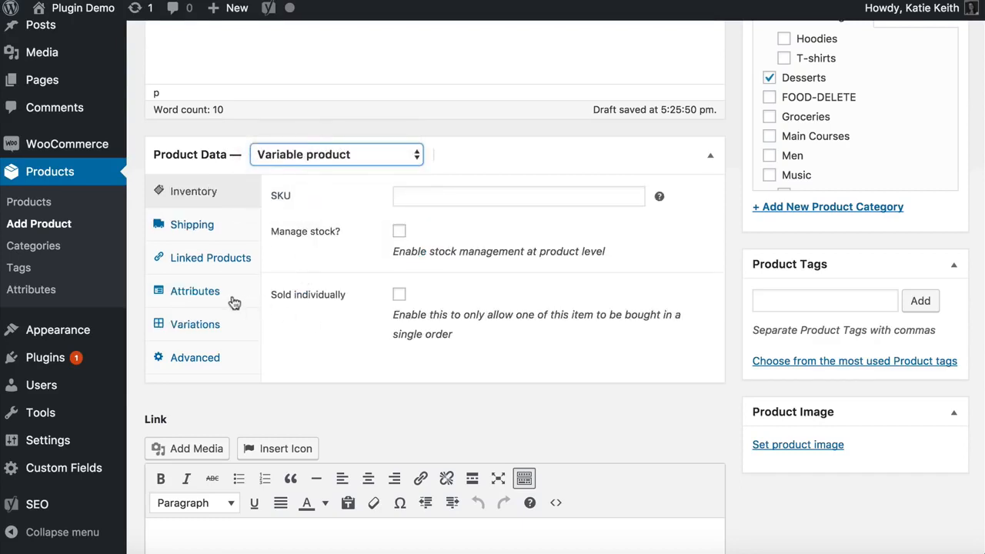
left_click(205, 293)
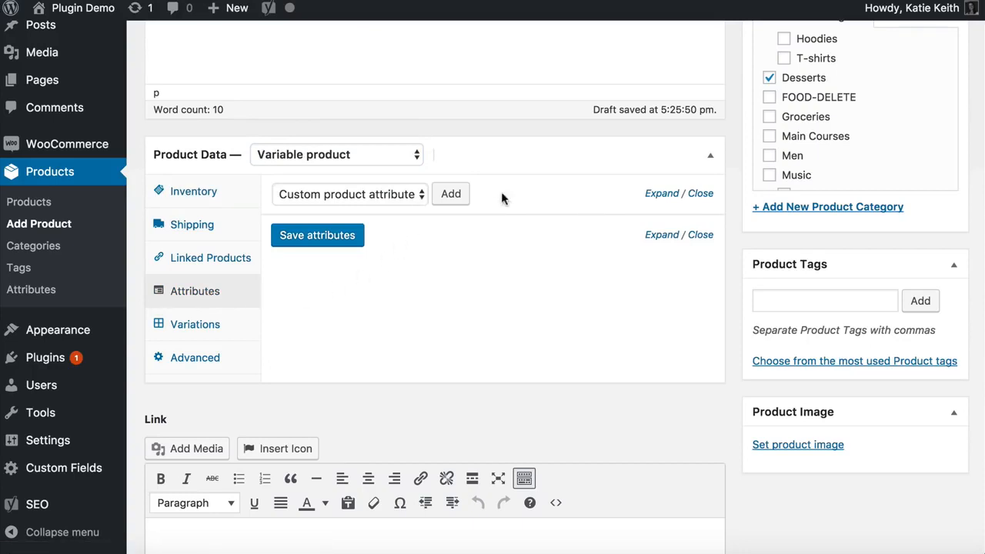
left_click(418, 197)
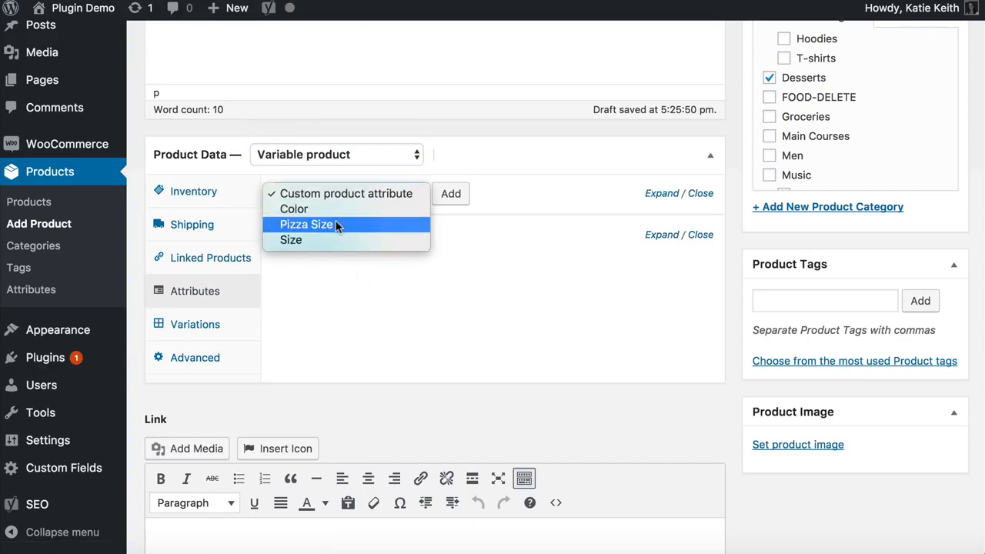
left_click(347, 192)
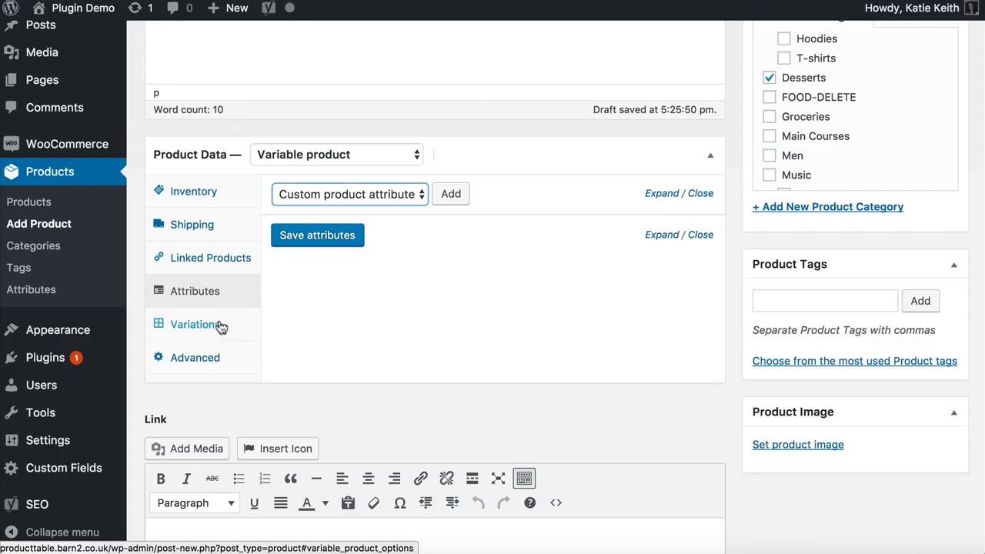
scroll(285, 254, "up", 3)
scroll(284, 302, "up", 1)
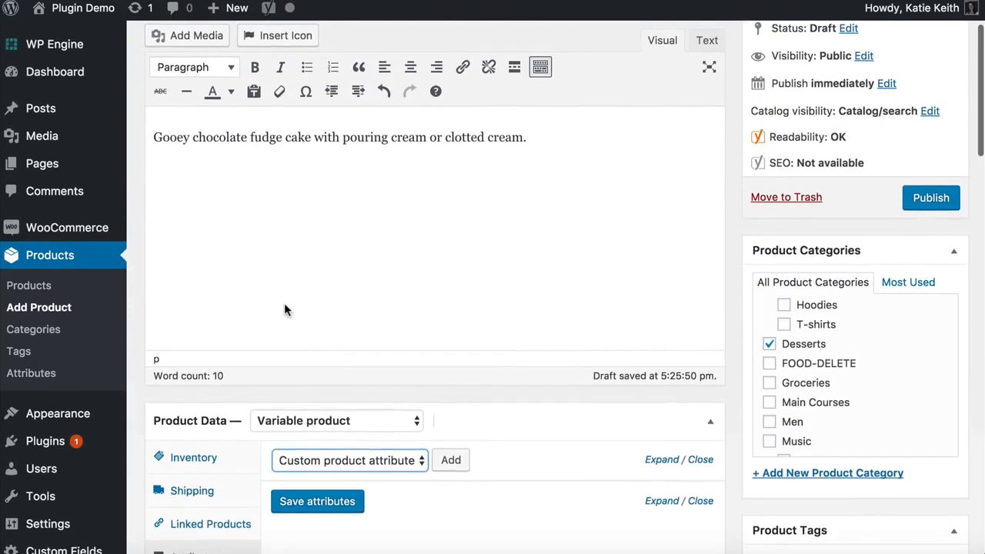
left_click(351, 421)
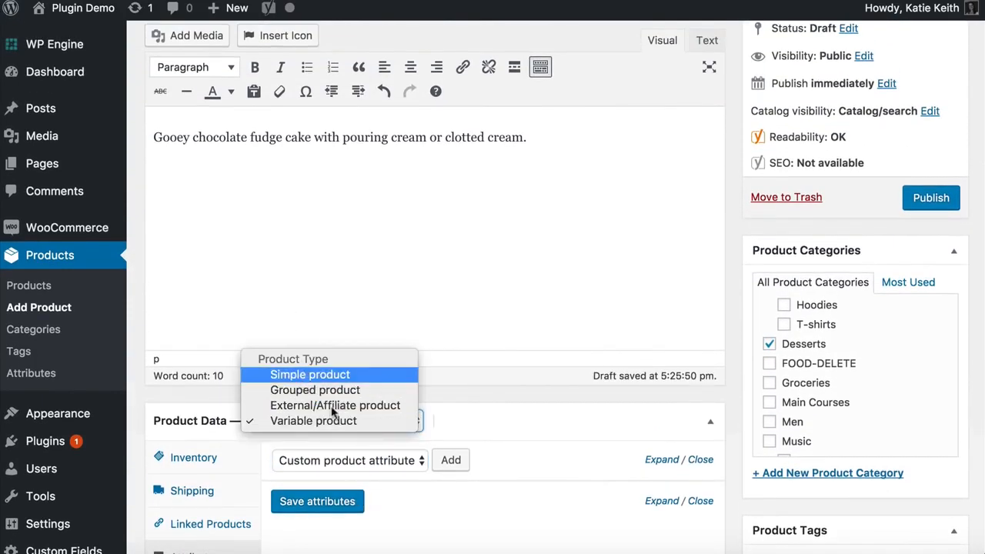
left_click(308, 375)
- Tag the product as Vegetarian, choosing it from the most used product tags
scroll(431, 404, "down", 1)
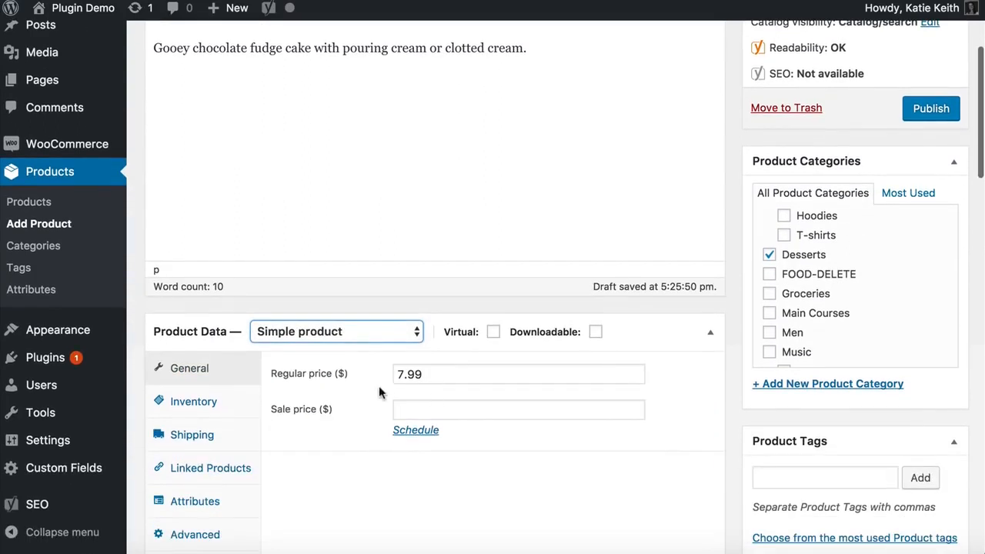
scroll(463, 391, "down", 3)
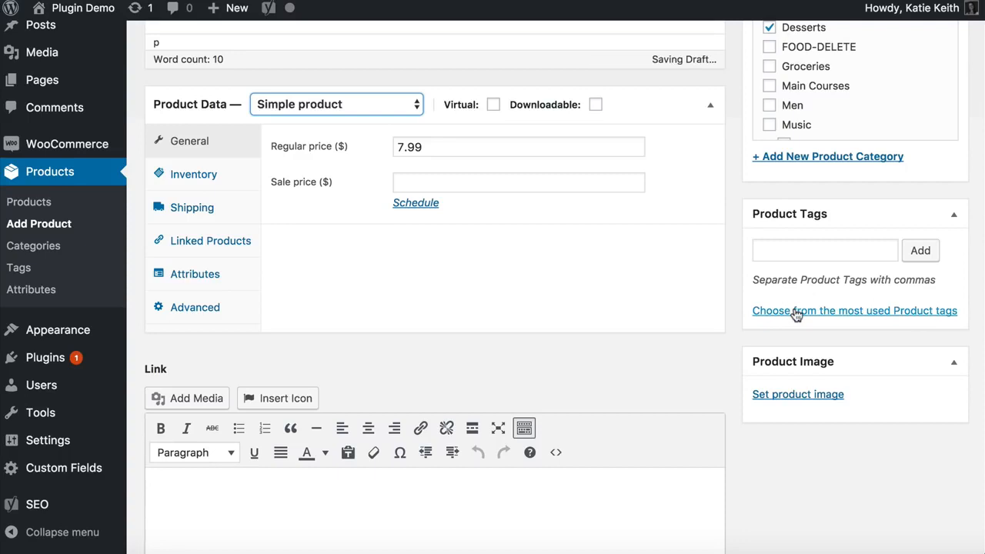
scroll(797, 314, "down", 1)
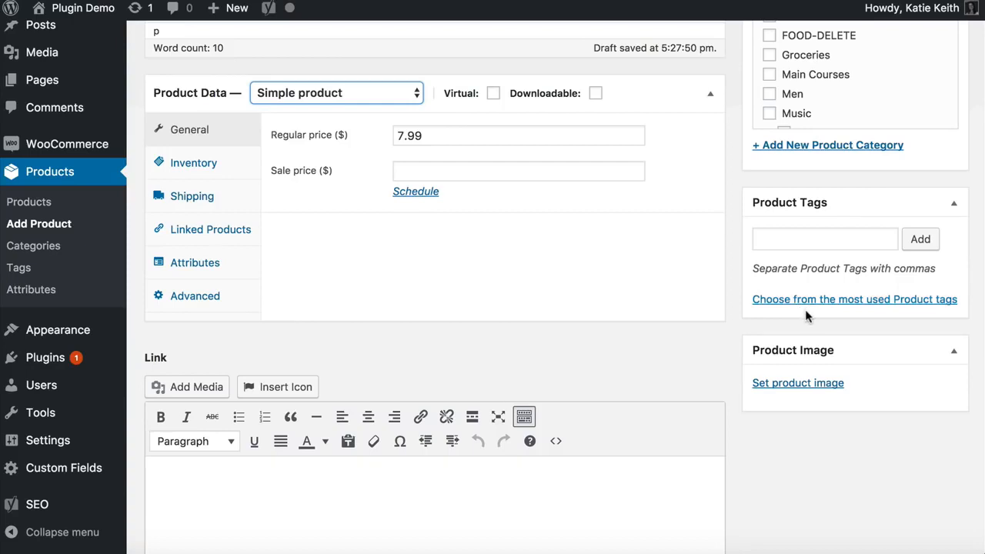
left_click(816, 304)
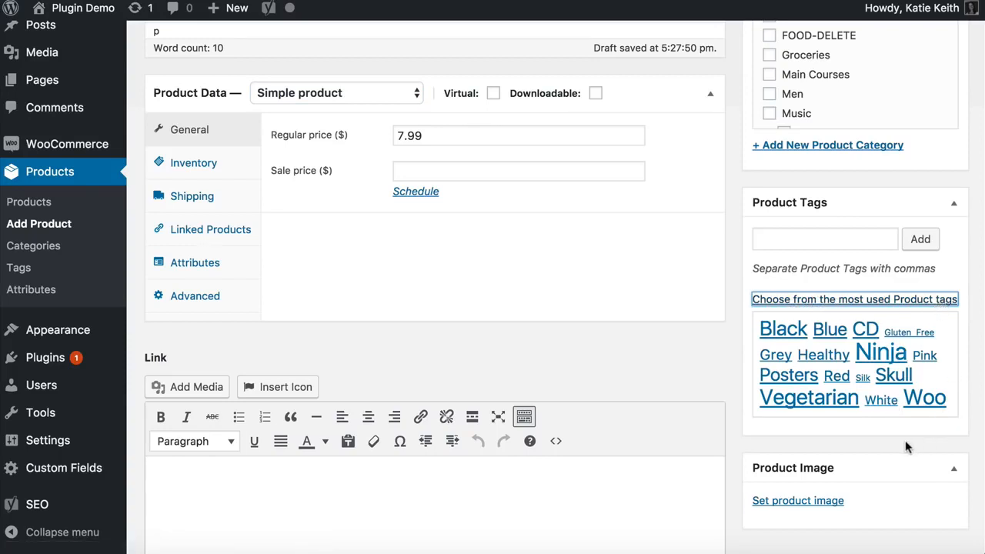
left_click(814, 400)
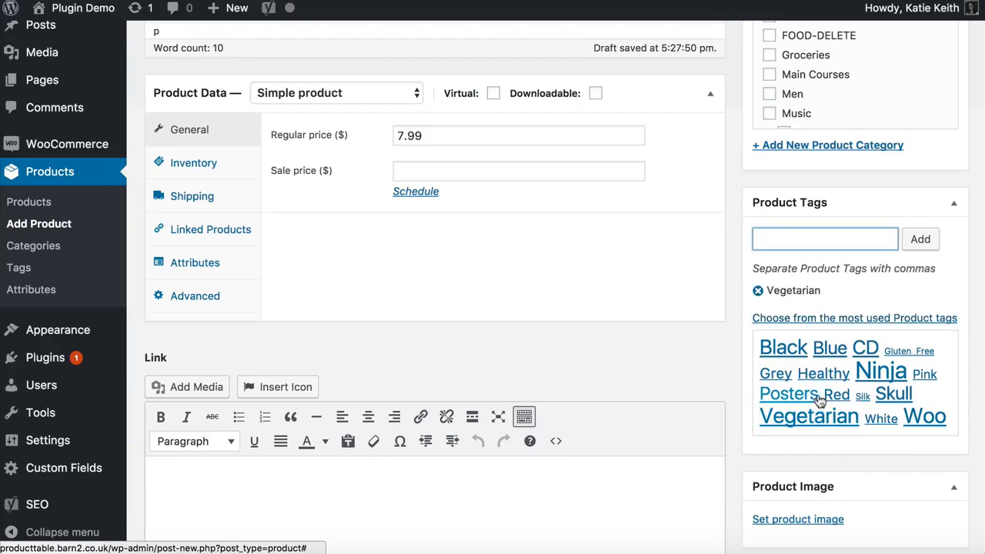
- Set the product image to Chocolate-cake.jpg from the existing media
scroll(828, 377, "down", 3)
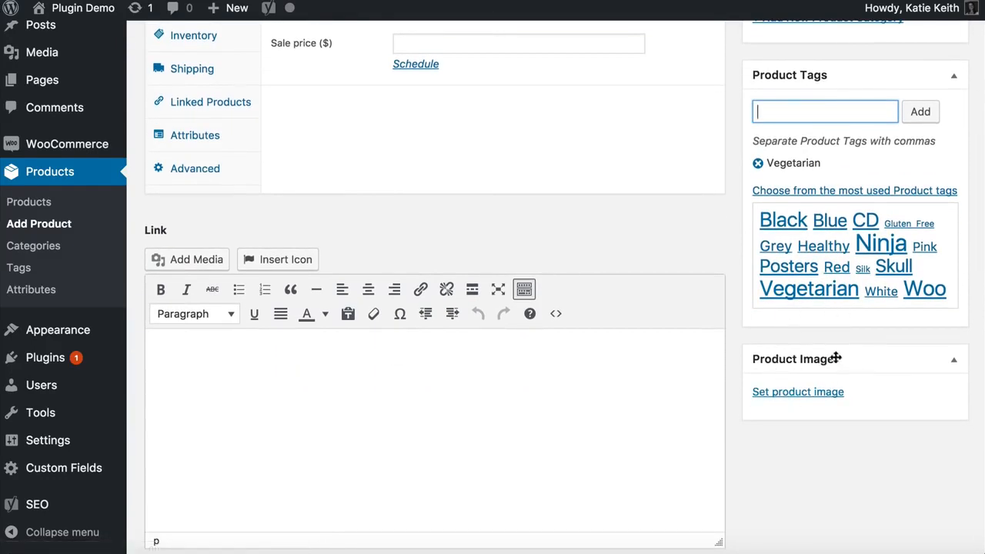
left_click(786, 392)
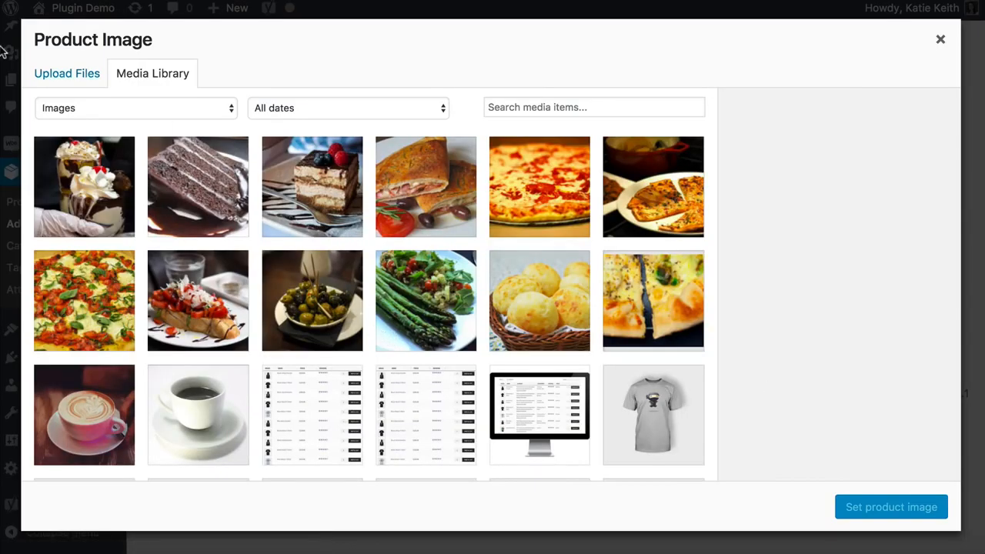
left_click(74, 78)
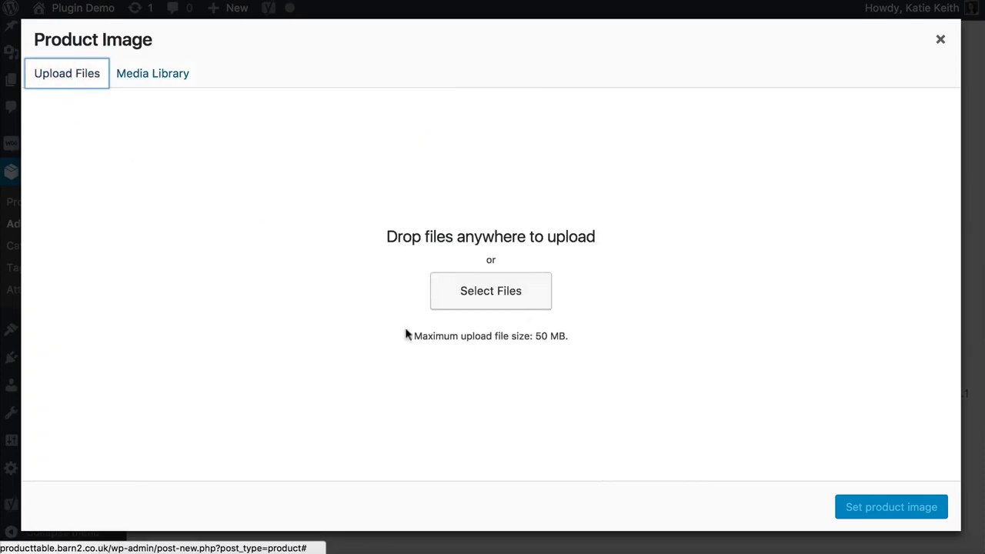
left_click(149, 79)
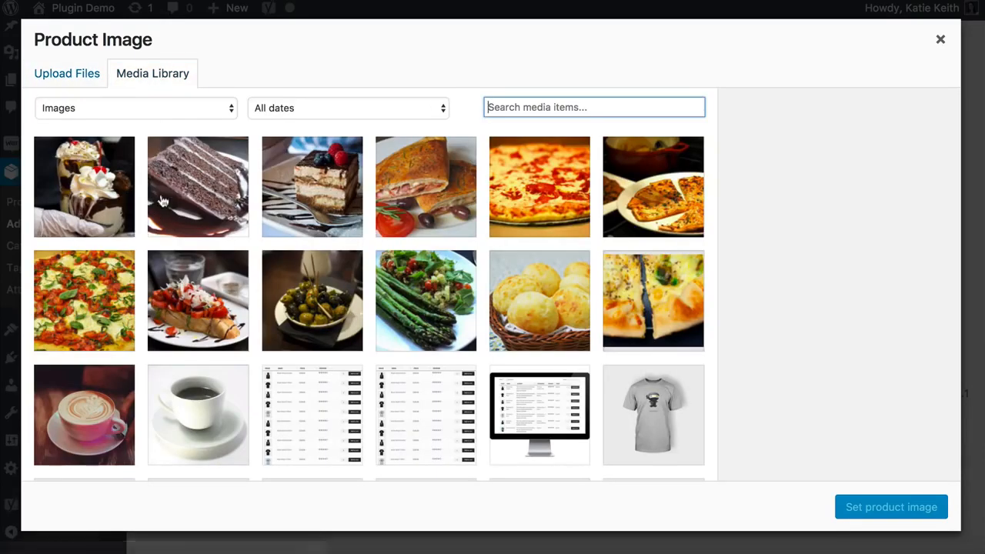
left_click(189, 188)
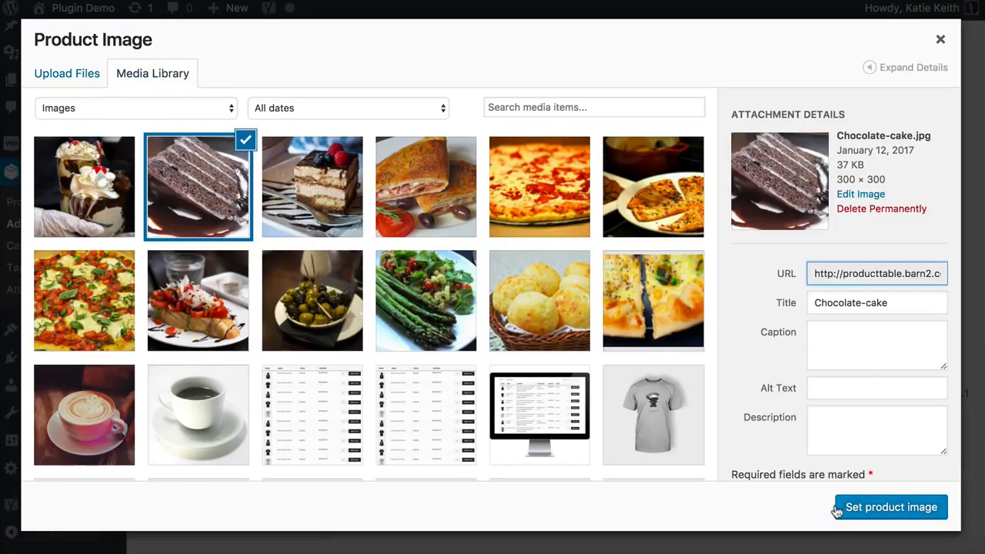
left_click(877, 511)
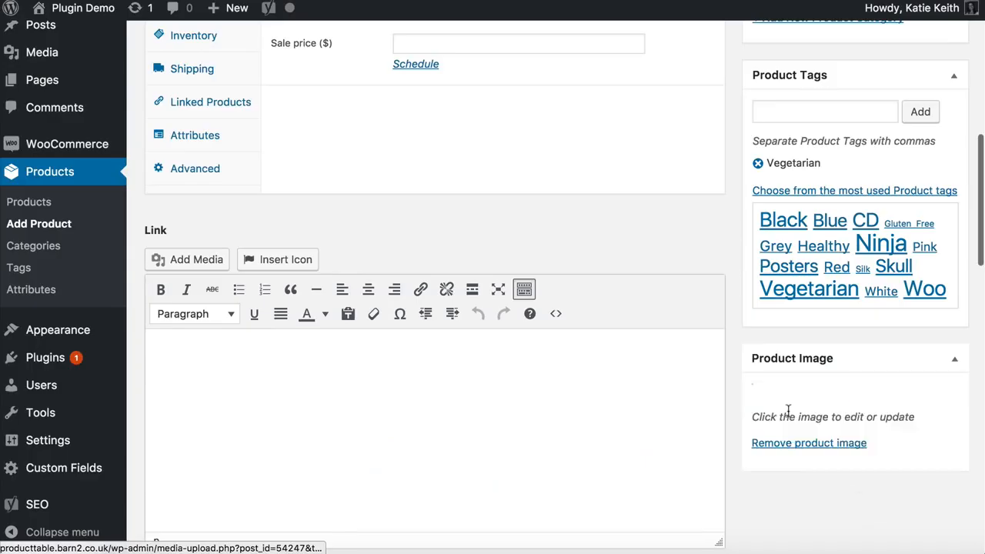
- Check the product image and publish the Chocolate Fudge Cake product
scroll(847, 469, "down", 3)
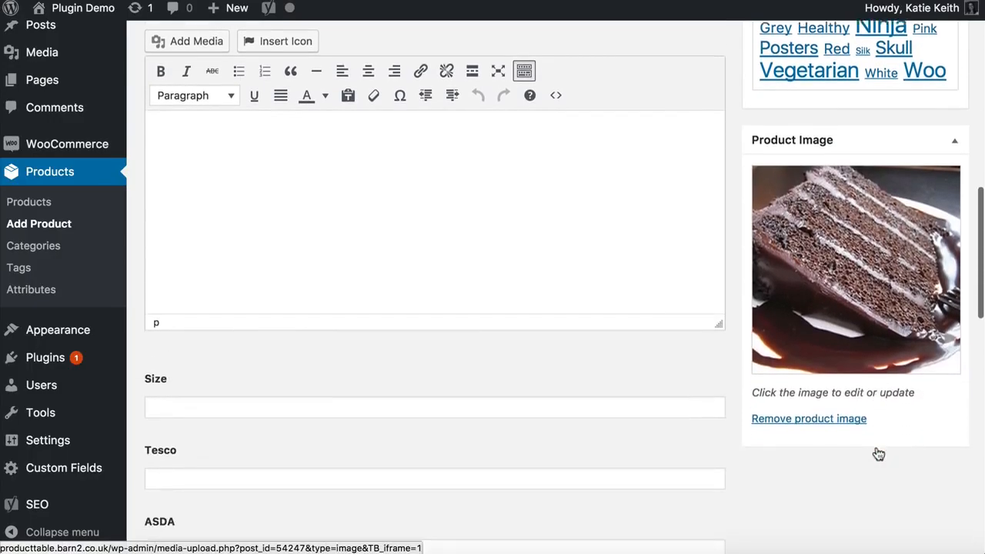
scroll(875, 451, "up", 6)
scroll(876, 445, "up", 5)
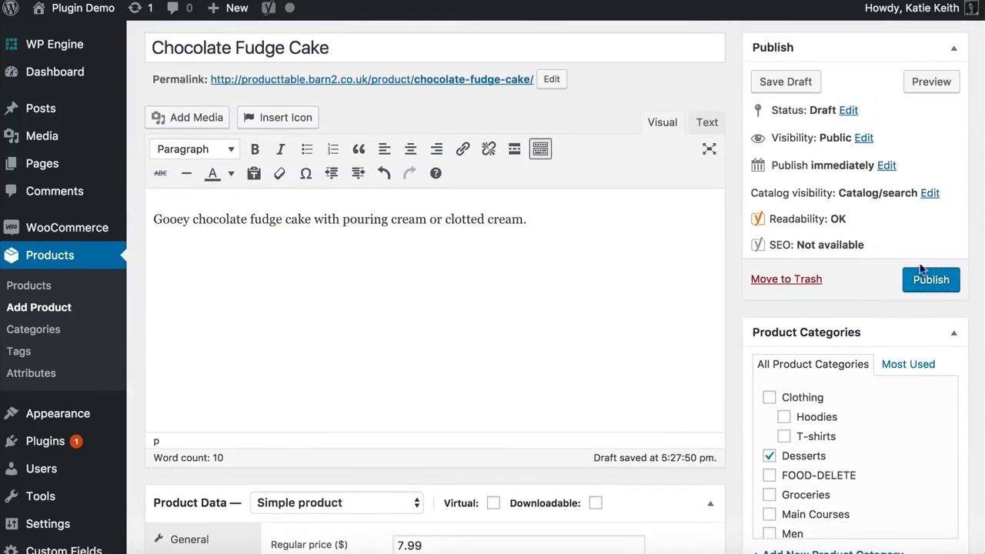
left_click(928, 281)
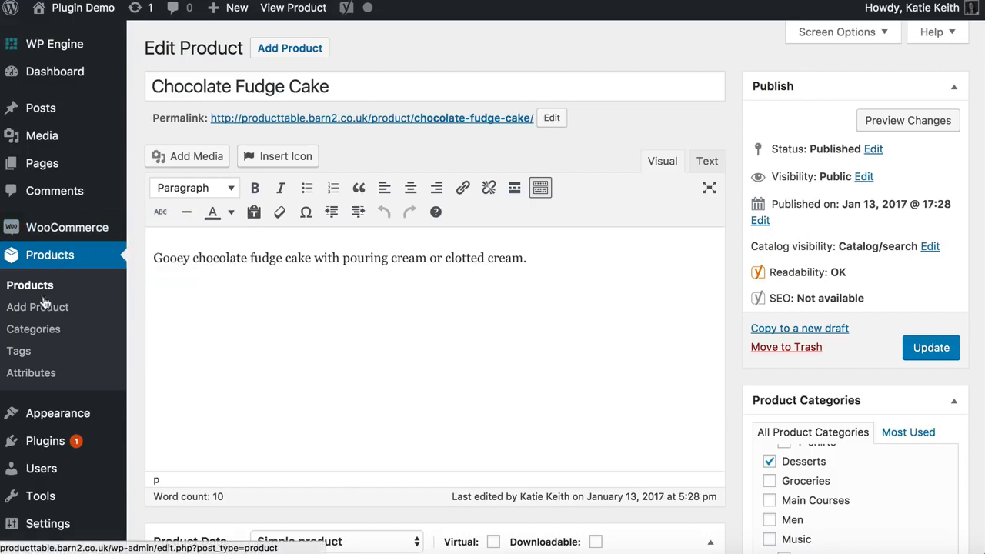
- Open the product categories list and review the food categories and their slugs
left_click(37, 333)
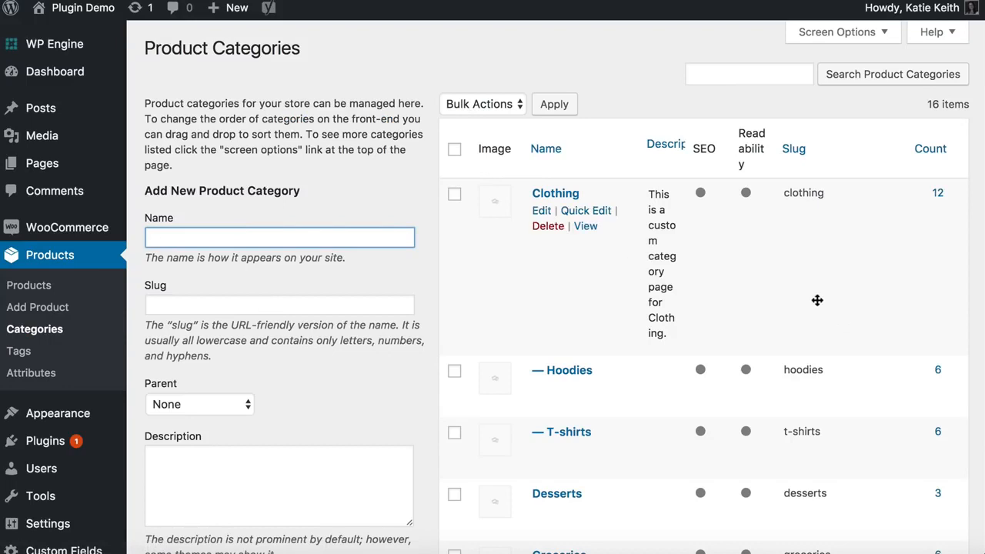
scroll(818, 300, "down", 10)
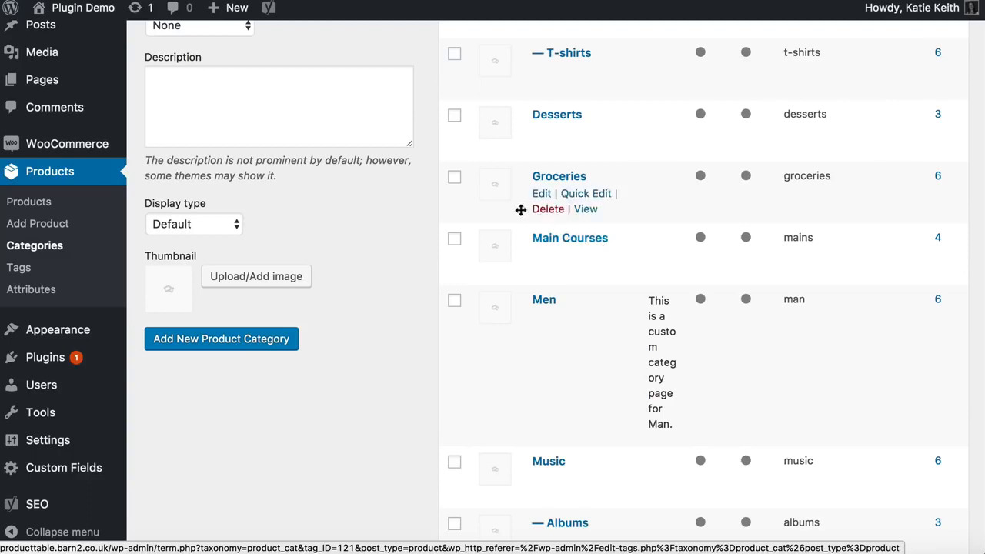
- Create a new page titled "Restaurant Order Form"
mouse_move(66, 91)
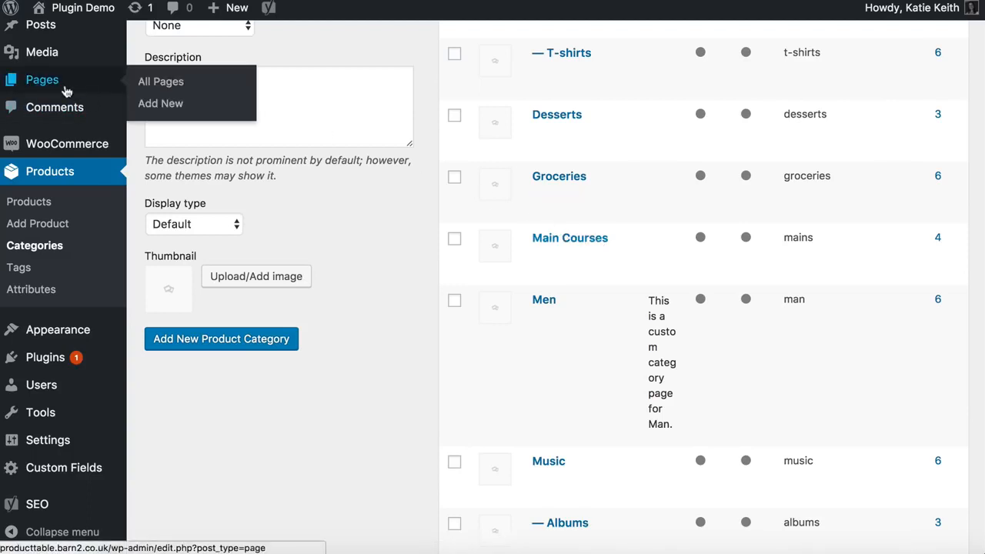
left_click(168, 105)
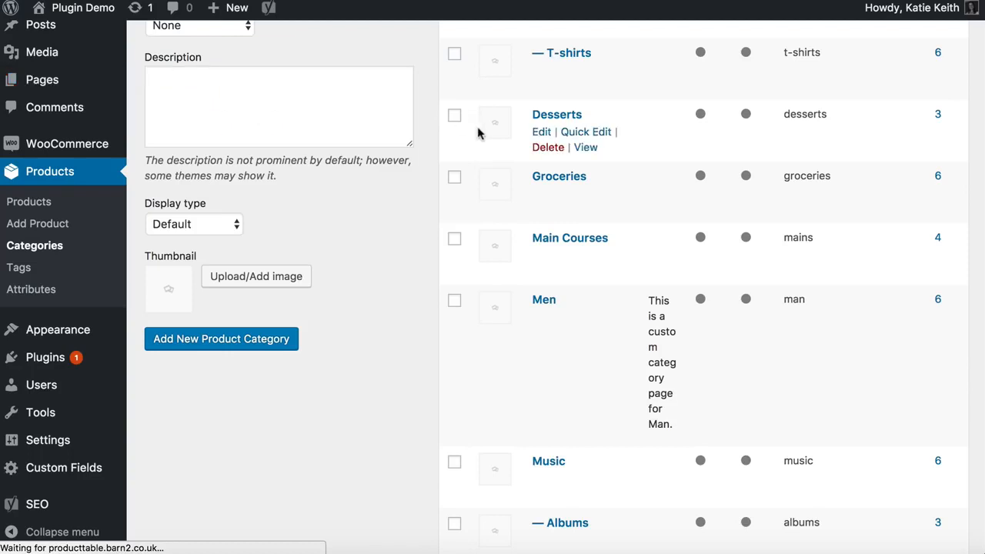
type("Rest")
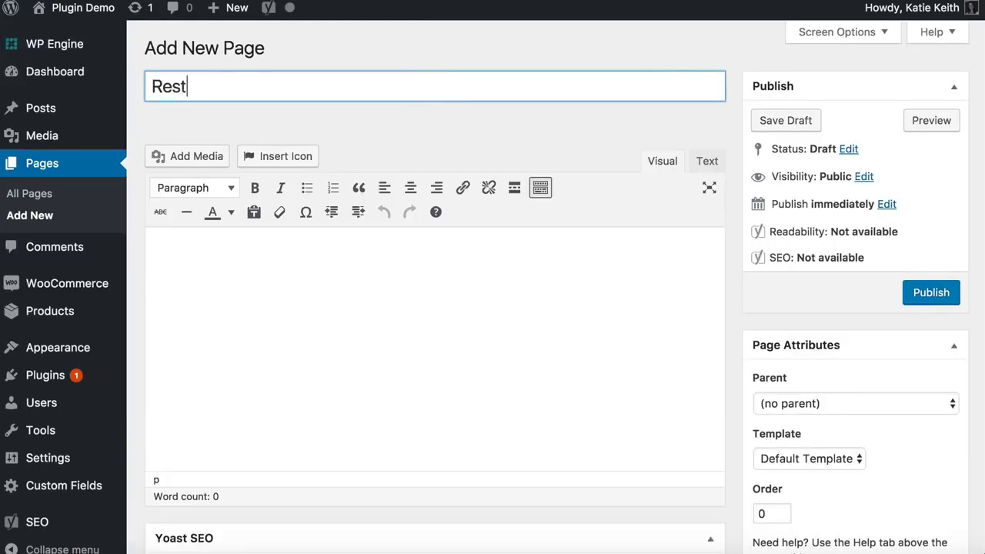
type("aura")
key("BackSpace")
key("BackSpace")
type("aurant O")
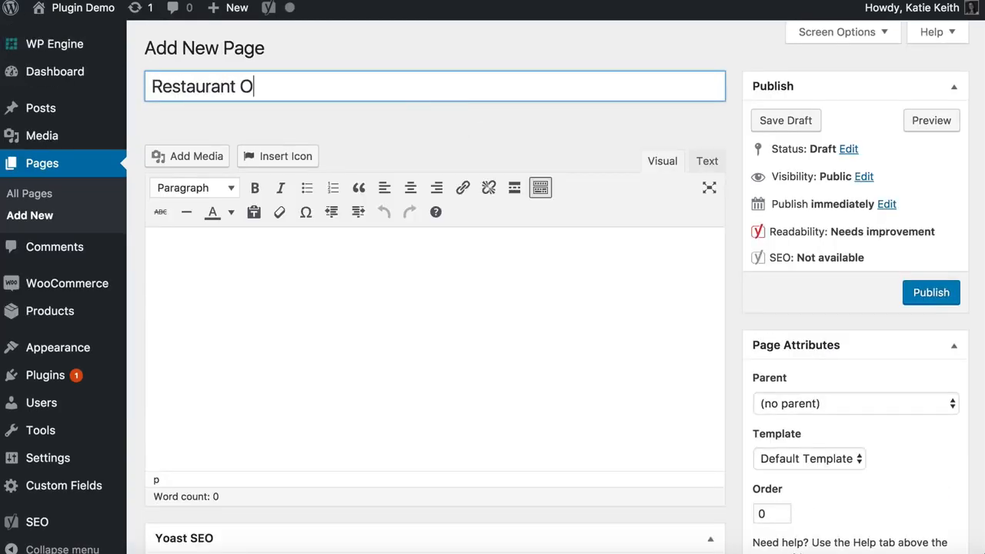
type("rdering Ststem")
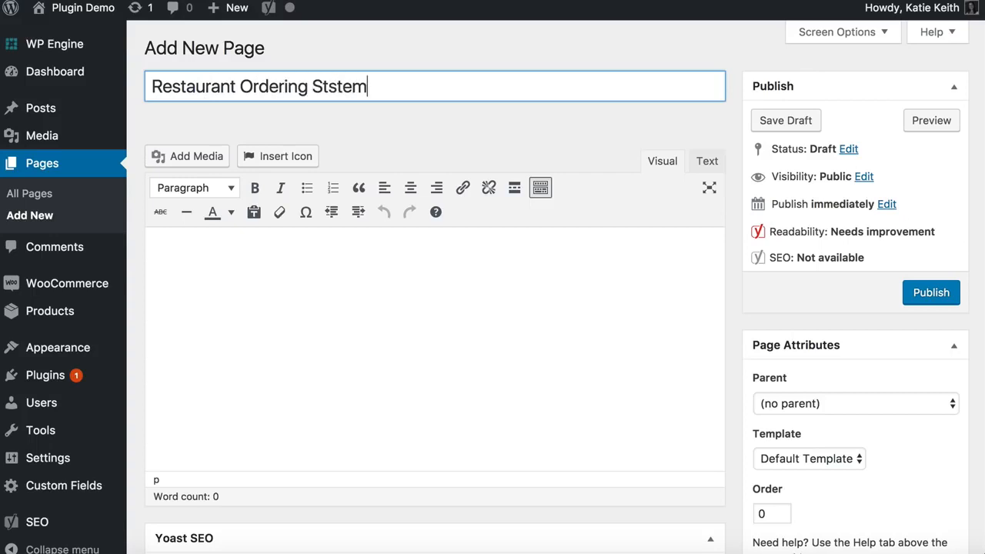
key("BackSpace")
key("BackSpace")
key("BackSpace")
key("BackSpace")
key("BackSpace")
key("BackSpace")
key("BackSpace")
key("BackSpace")
key("BackSpace")
key("BackSpace")
type("f")
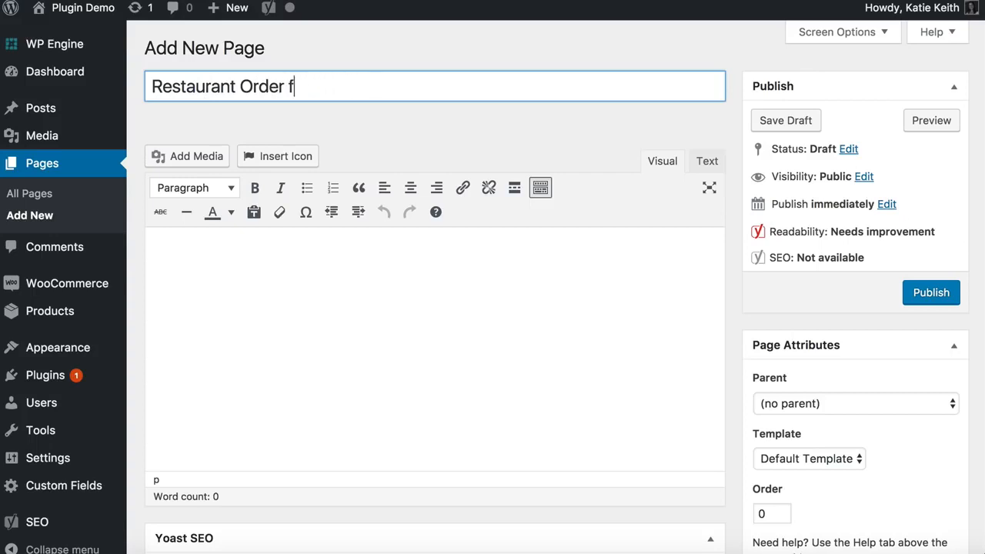
key("BackSpace")
type("Form")
- Enter three separate lines in the page body: Starters, Main Courses and Desserts
left_click(413, 263)
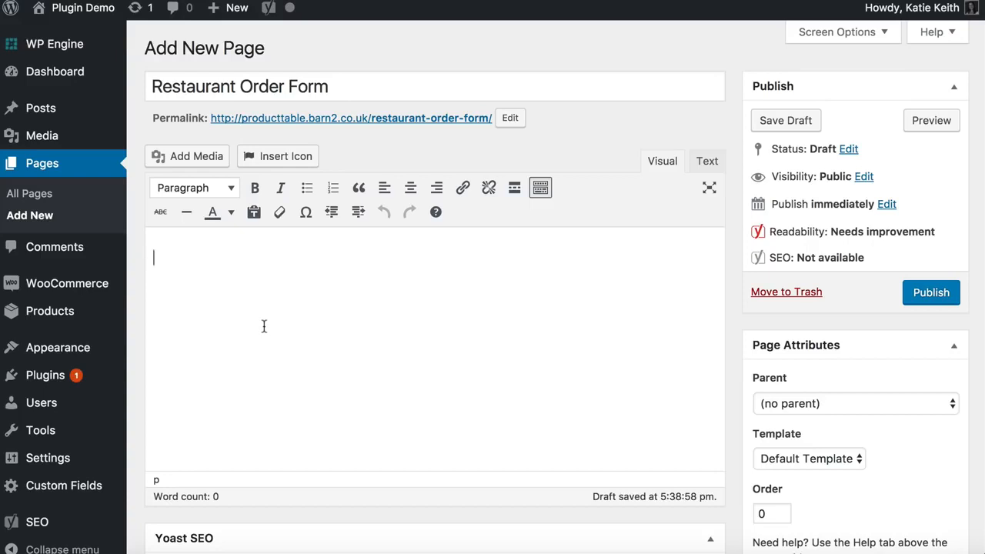
type("Starters")
key("Return")
type("Main Courses")
key("Return")
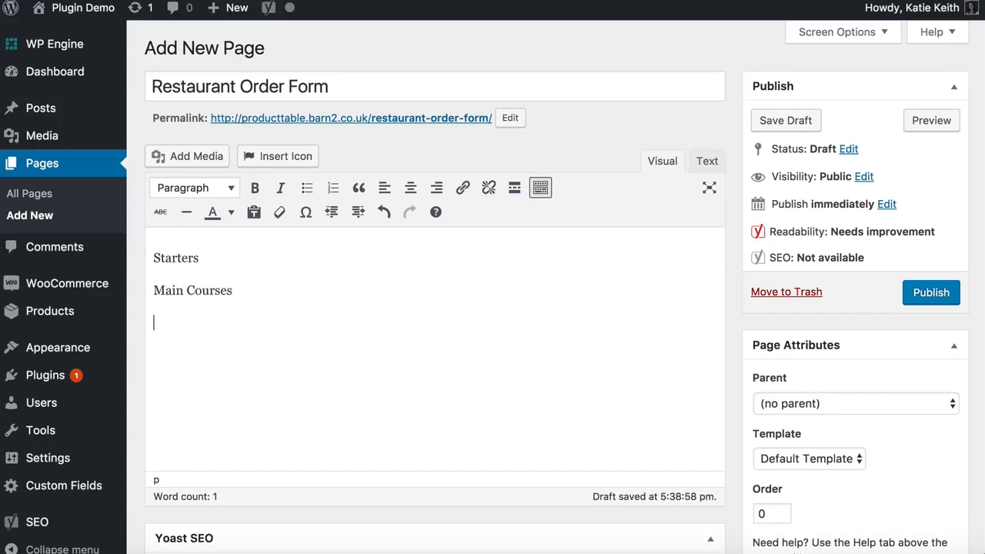
type("Desserts")
- Format the Starters, Main Courses and Desserts lines as Heading 2
left_click_drag(209, 266, 135, 258)
left_click(202, 188)
left_click(202, 288)
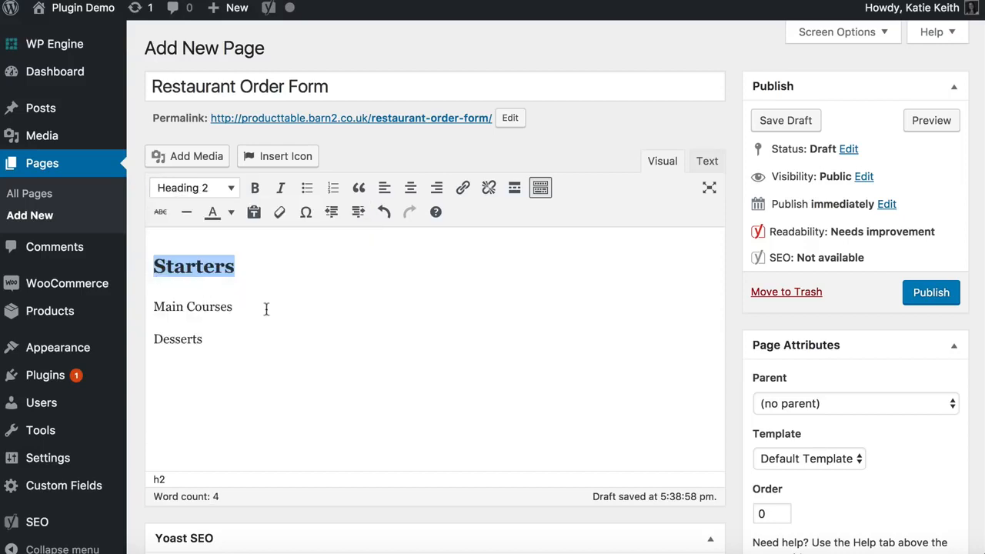
left_click_drag(266, 309, 150, 306)
left_click(187, 188)
left_click(193, 288)
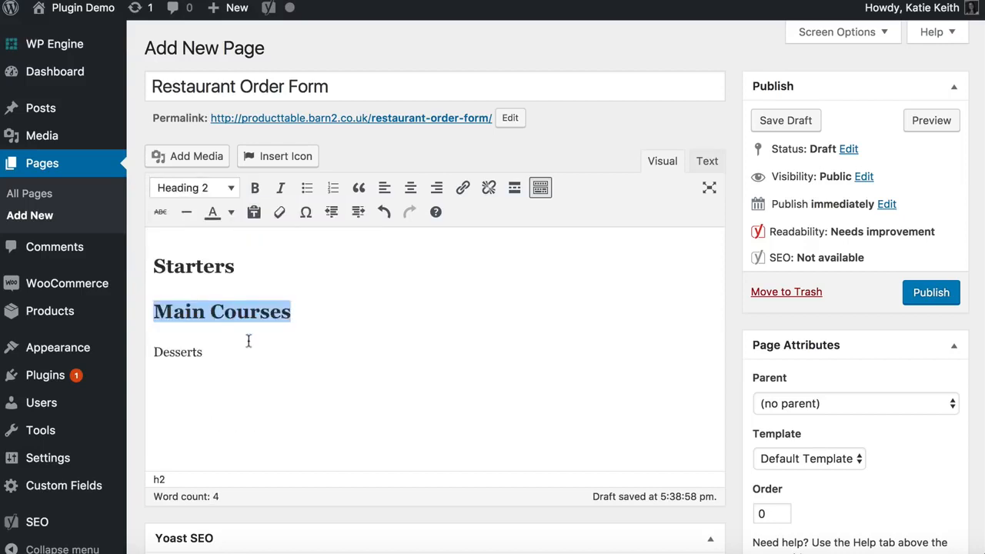
left_click_drag(229, 353, 128, 356)
left_click(230, 188)
left_click(193, 287)
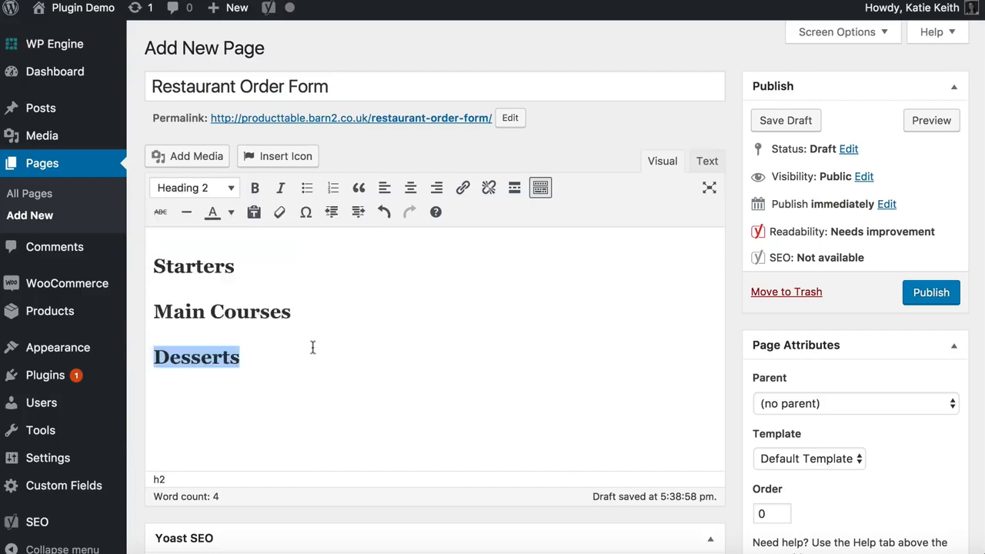
- Start a product table shortcode on a new line below the Starters heading: [product_table category="120"
left_click(234, 266)
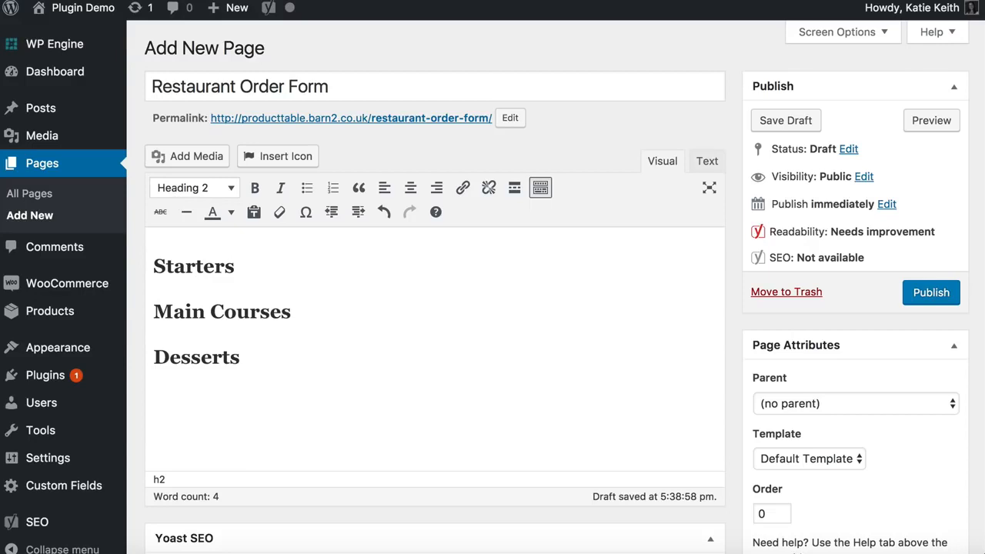
key("Return")
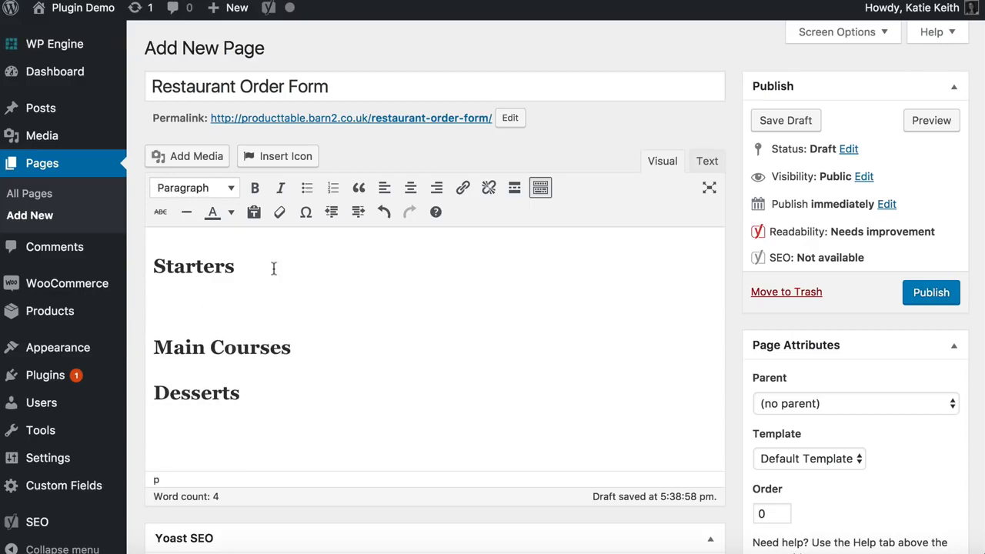
type("[")
type("product_table")
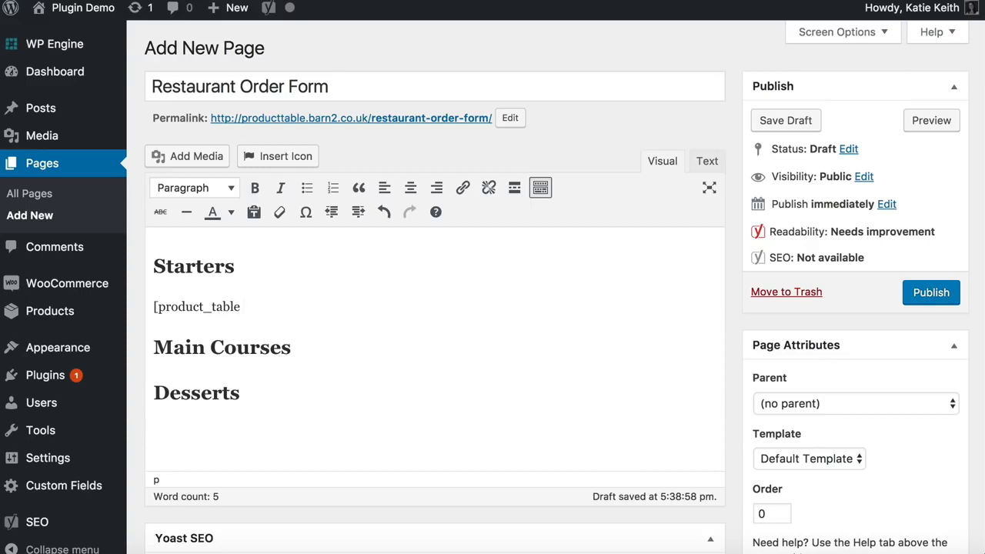
type(" categoruy")
key("BackSpace")
key("BackSpace")
type("y=\"")
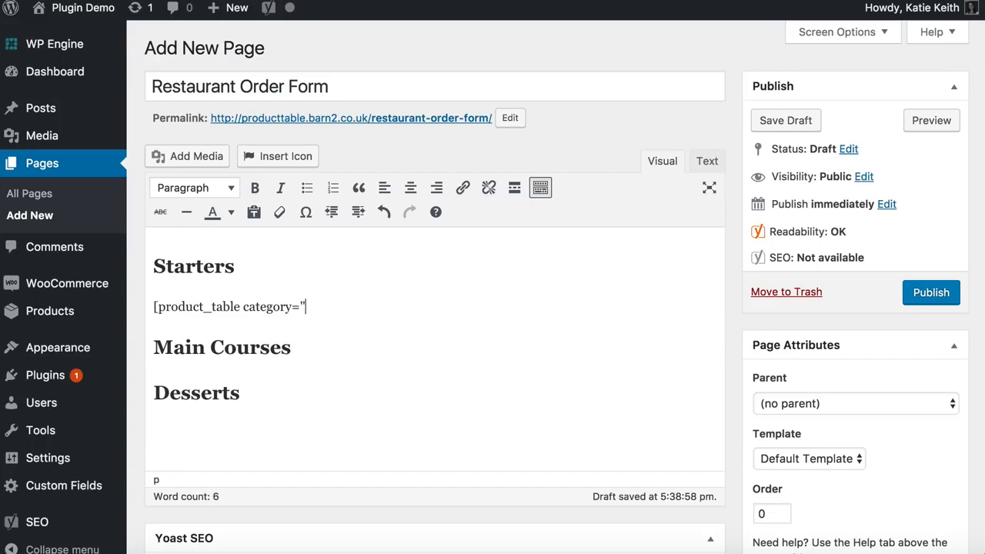
type("120\"")
- Add the attribute columns="image,title,description,tags,add-to-cart" to the Starters shortcode
type("column=\"")
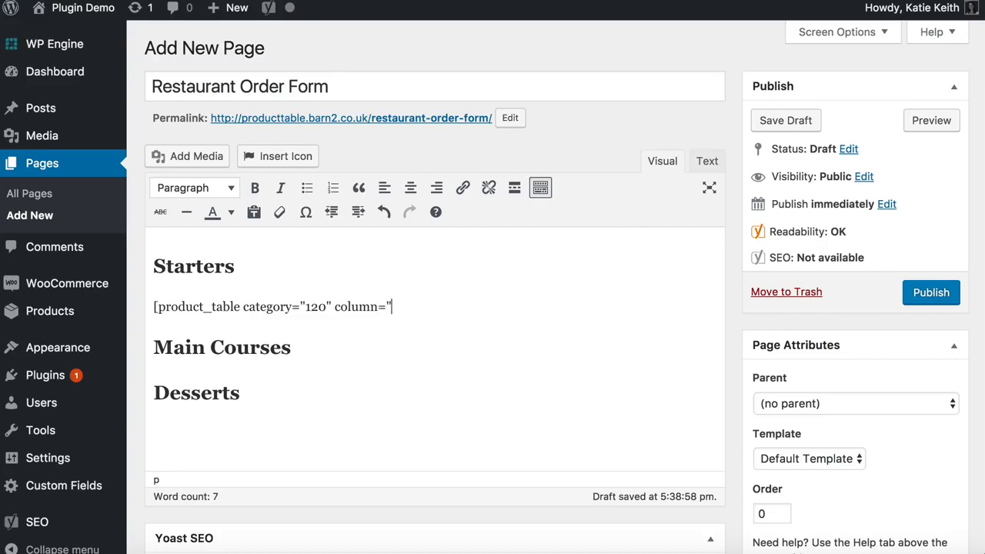
key("BackSpace")
key("BackSpace")
type("s=")
type("image")
type(",title")
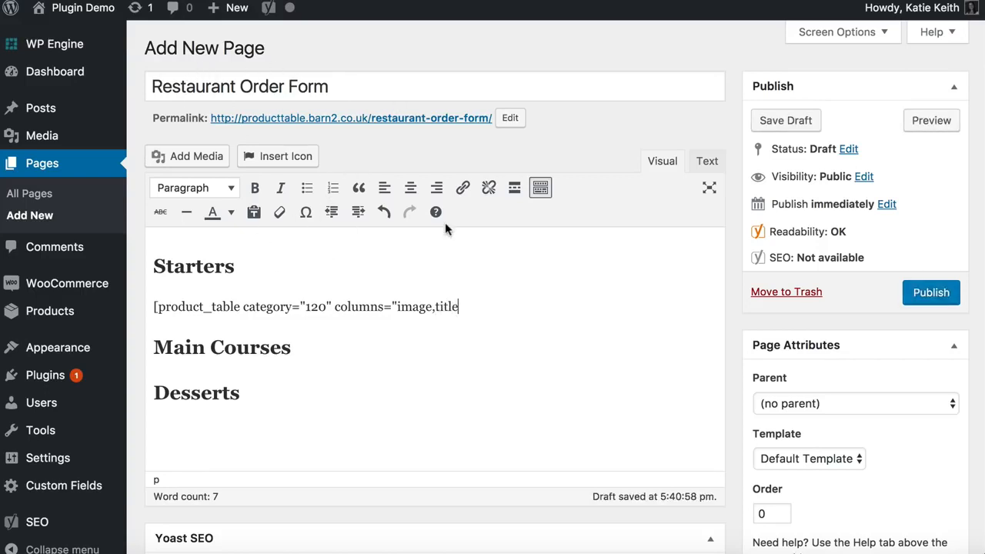
type(",description,")
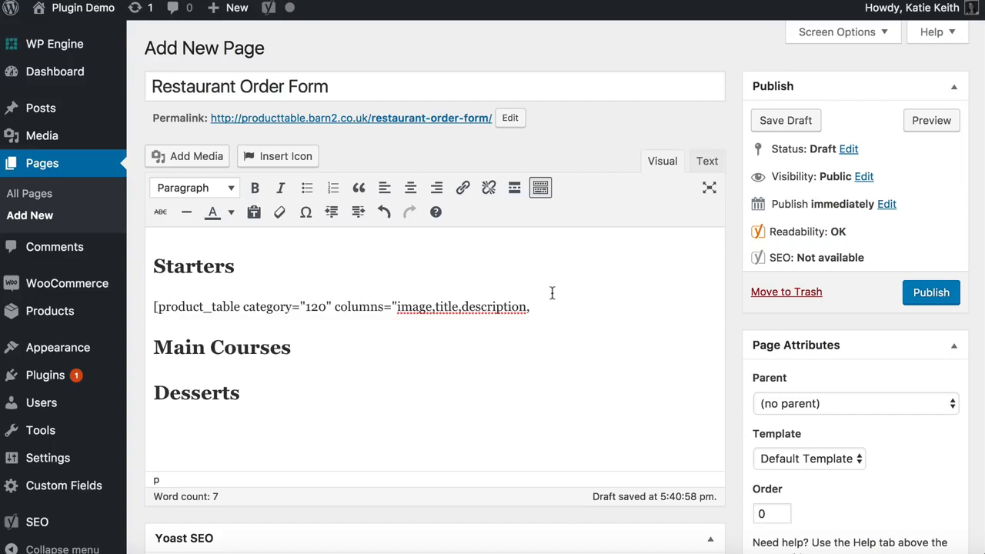
type("tags,")
type("add-to-cart")
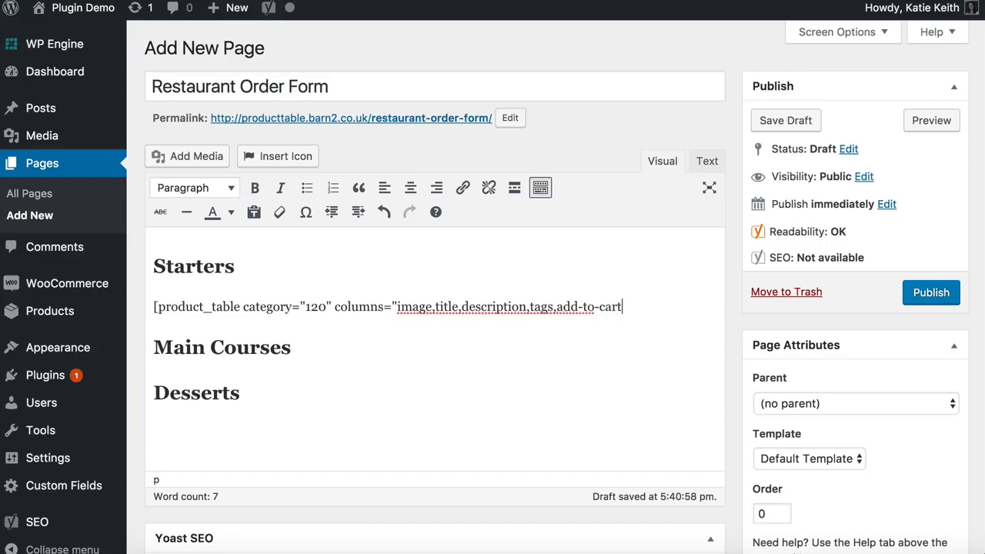
type("\"")
- Complete the Starters shortcode with show_quantity="true"] and publish the page
type("show_quanaity=")
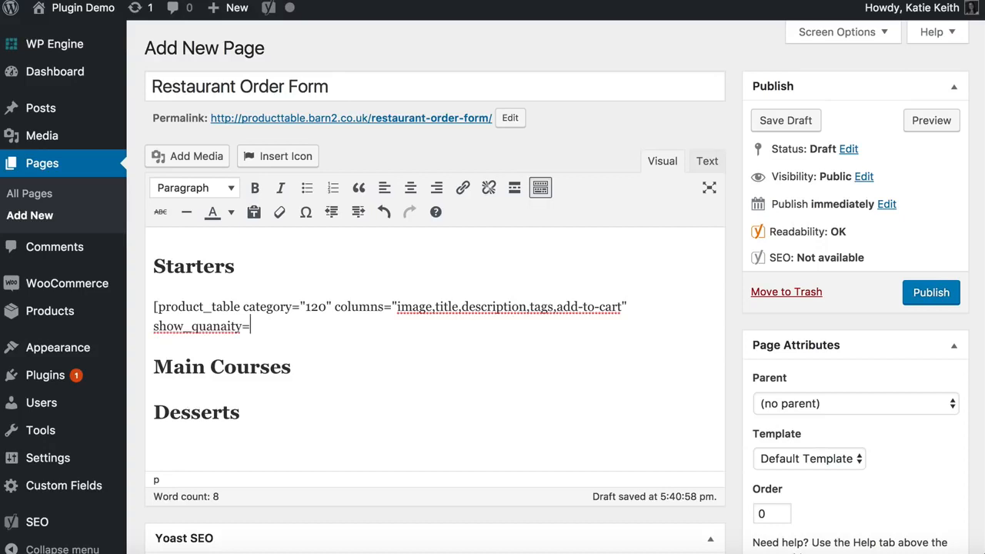
key("BackSpace")
key("BackSpace")
key("BackSpace")
key("BackSpace")
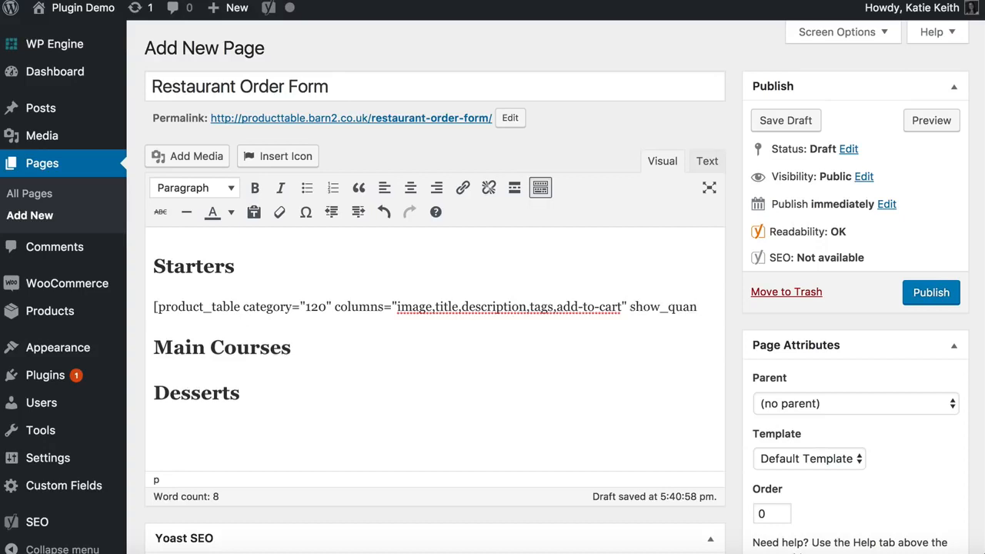
type("tity=\"true")
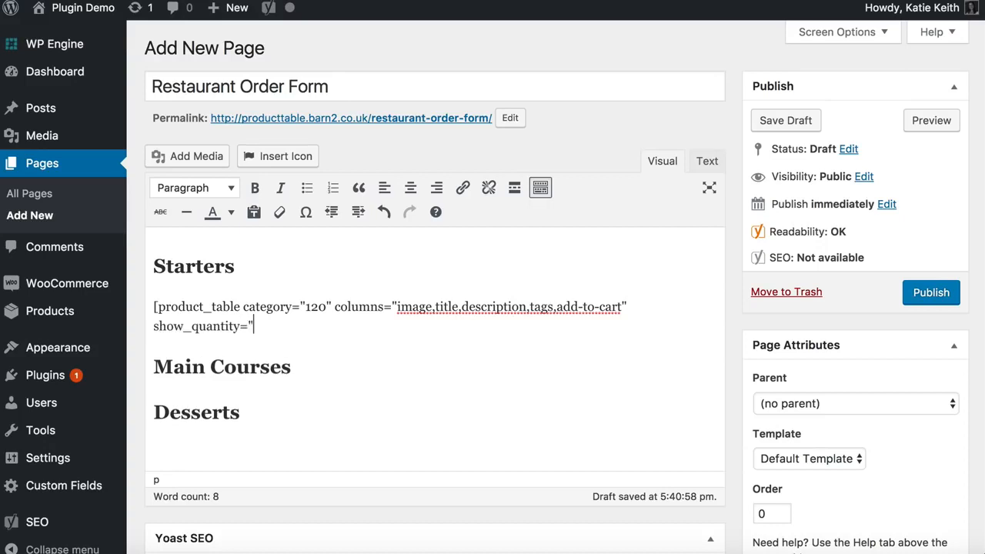
type("\"")
key("BackSpace")
type("]")
scroll(875, 324, "down", 2)
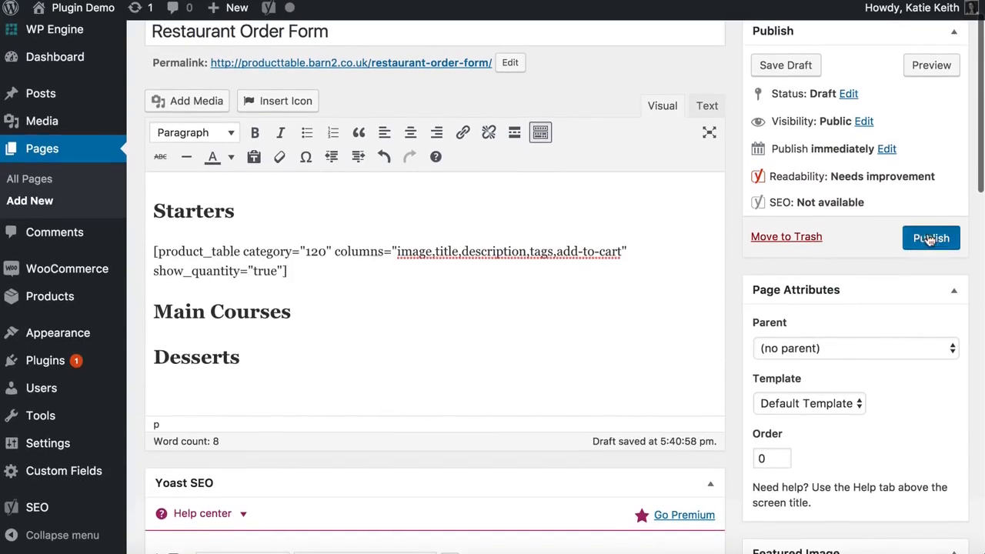
left_click(931, 237)
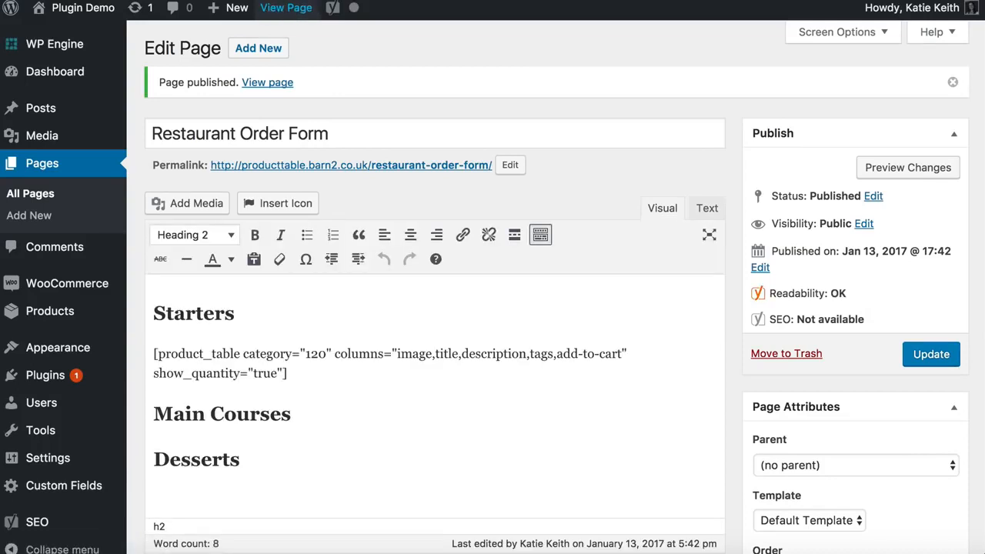
- View the published Restaurant Order Form page and examine the Starters product table
key("ctrl+Tab")
scroll(582, 274, "down", 2)
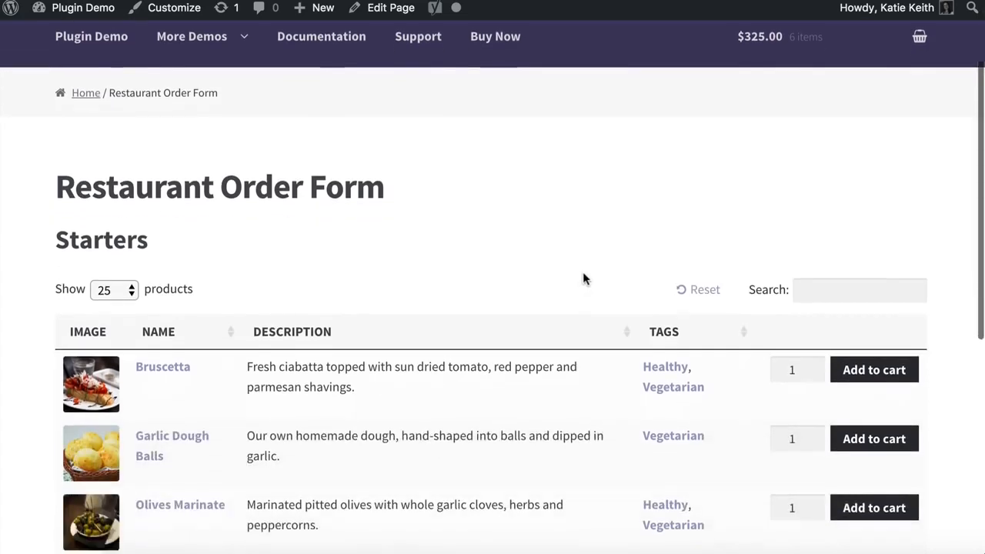
scroll(582, 274, "down", 3)
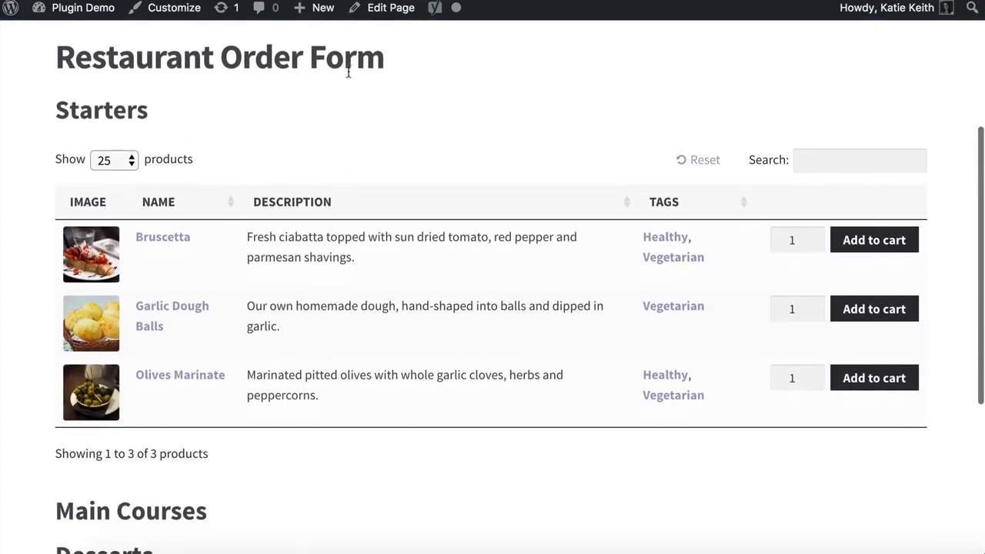
left_click_drag(70, 110, 157, 114)
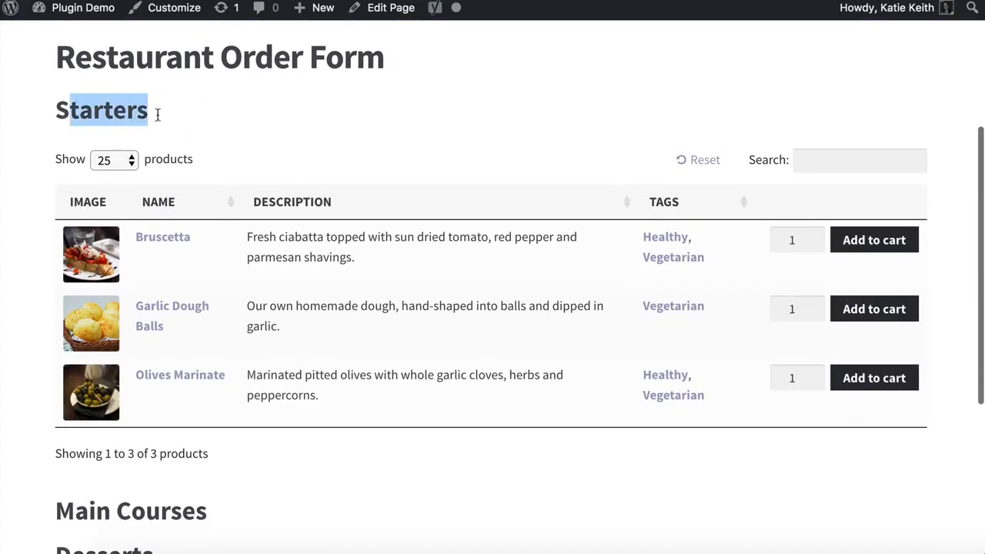
left_click(158, 114)
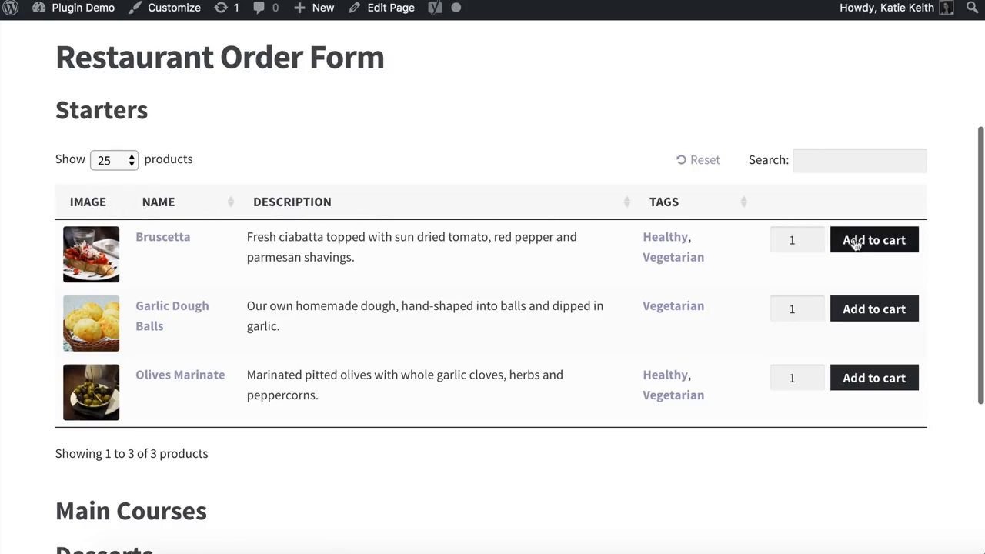
- Try out the Bruscetta quantity selector in the Starters table, setting it to 3
left_click(812, 239)
left_click(812, 239)
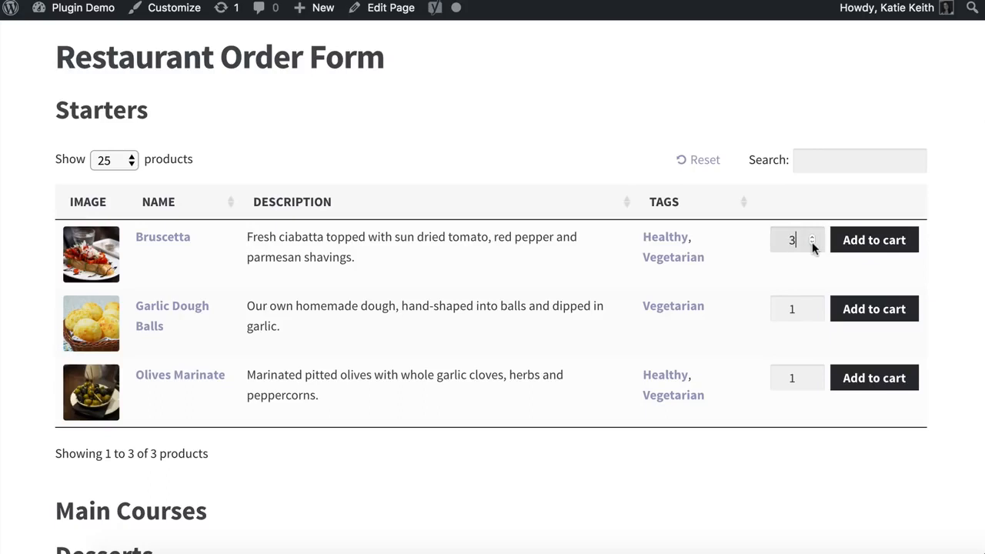
left_click(812, 241)
left_click(812, 242)
left_click(810, 237)
left_click(809, 238)
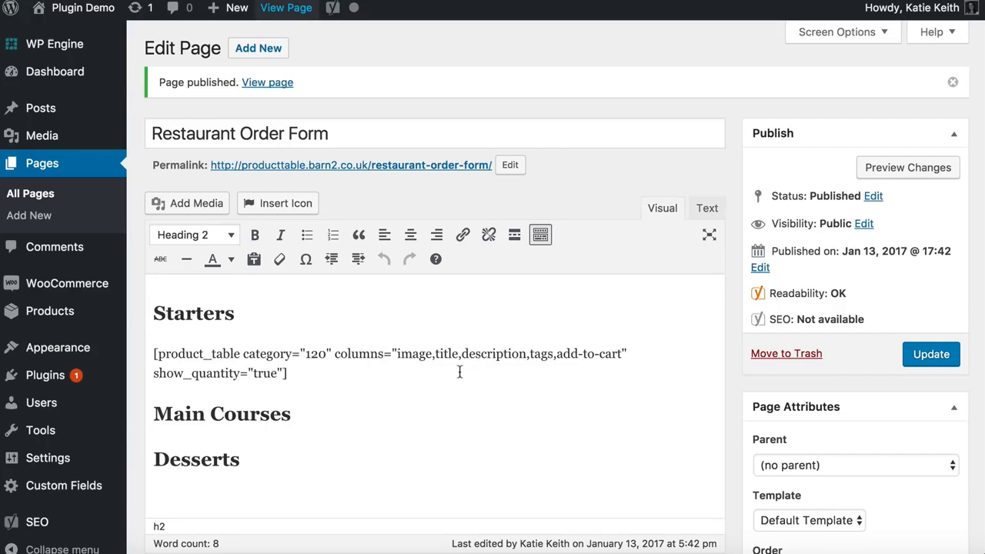
- Add custom column labels in the Starters shortcode: Notes for tags and Summary for description
left_click(554, 353)
type(":")
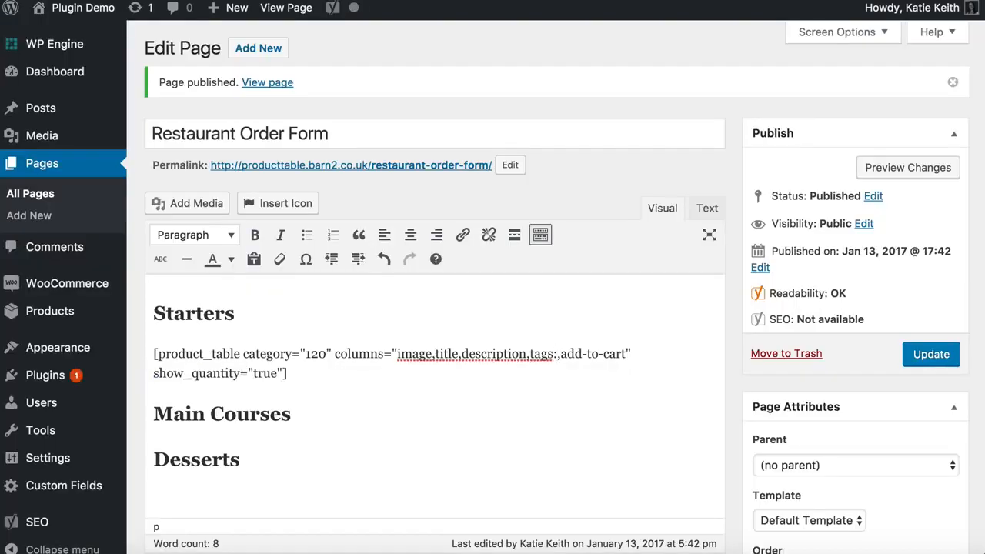
type("Notes")
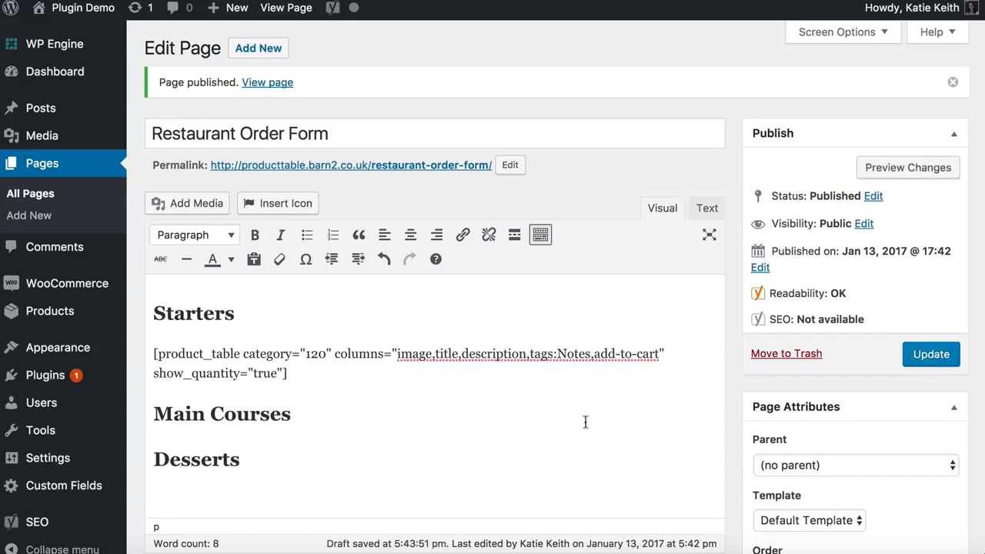
type(":Summary")
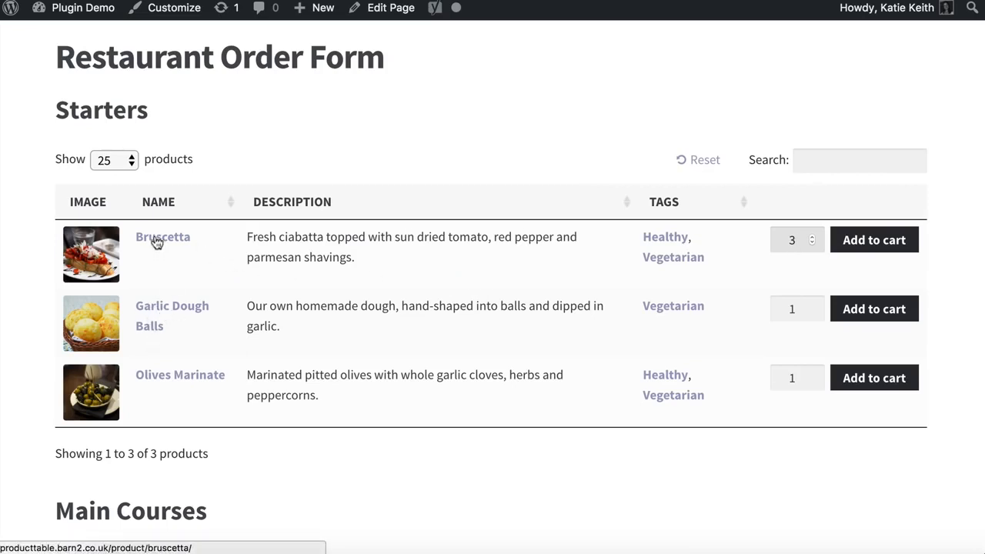
- Open the Bruscetta product page from the Starters table and return to the order form
left_click(155, 243)
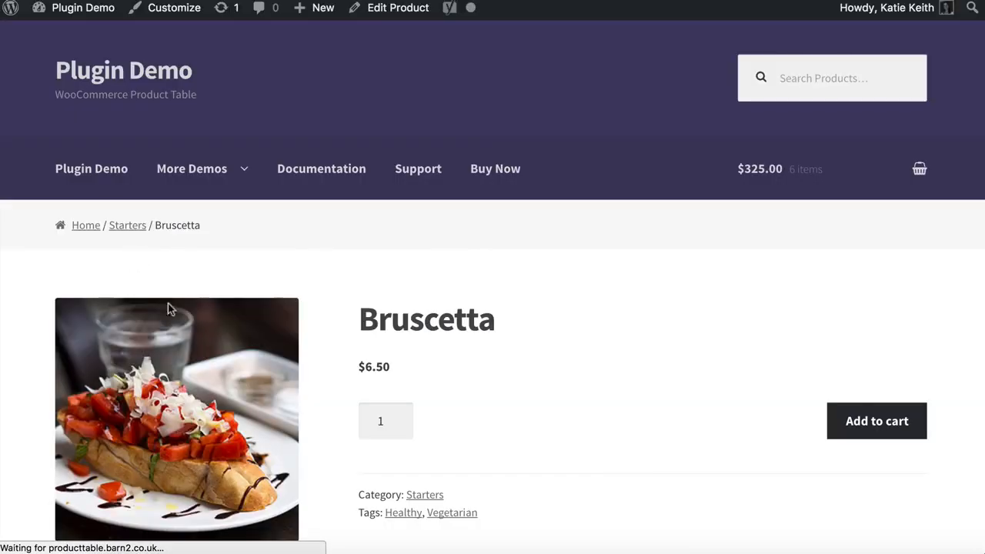
key("super+Left")
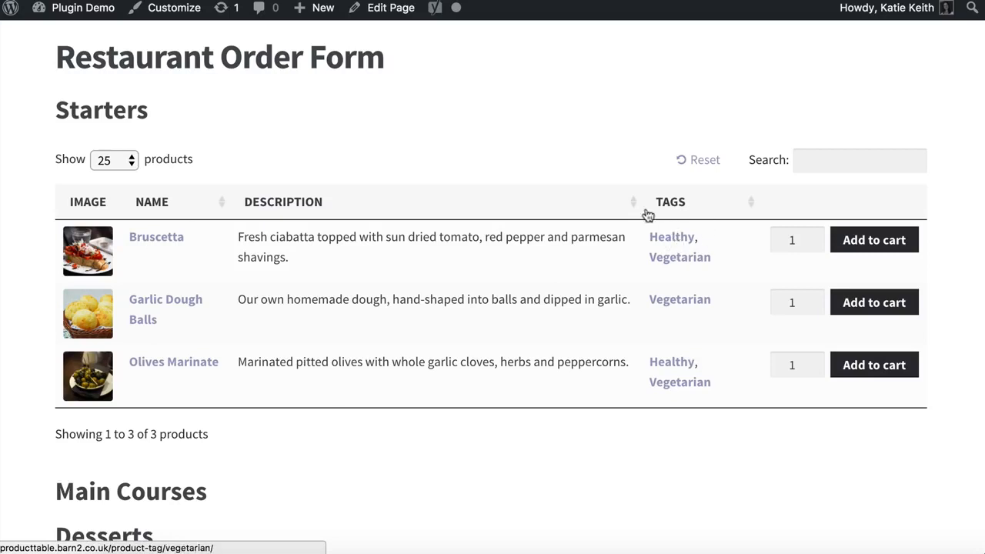
- Try out filtering the Starters table with the Healthy and Vegetarian tag links
left_click(663, 240)
scroll(668, 254, "up", 2)
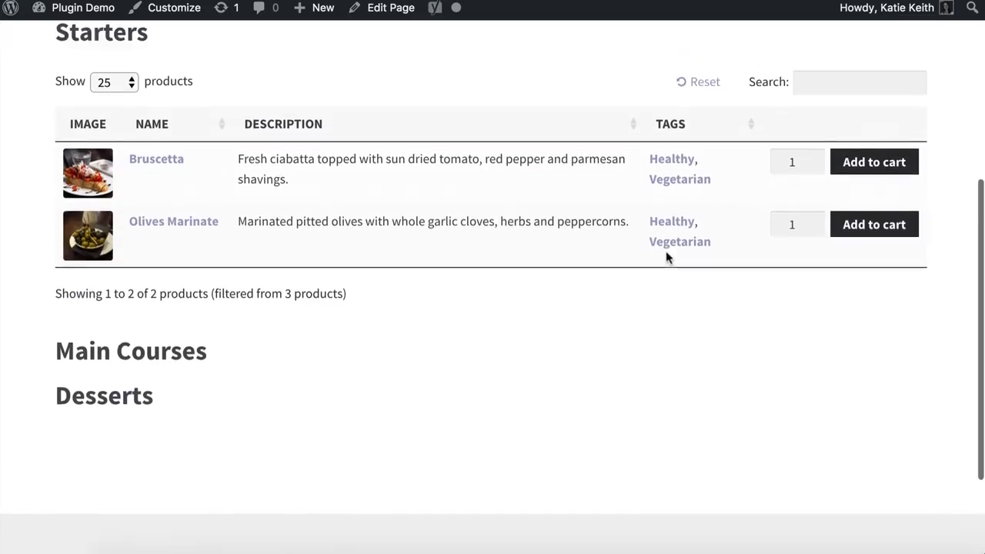
left_click(672, 235)
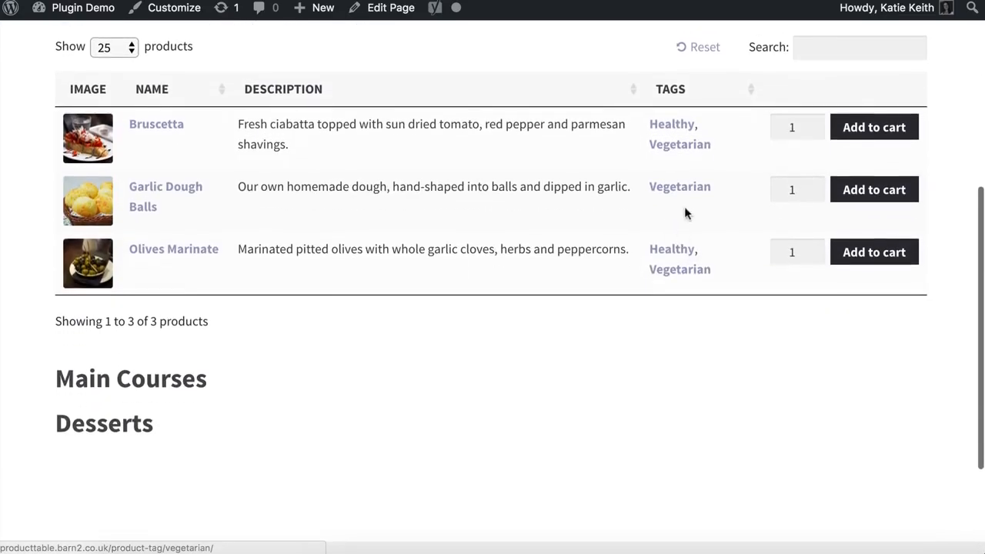
left_click(671, 126)
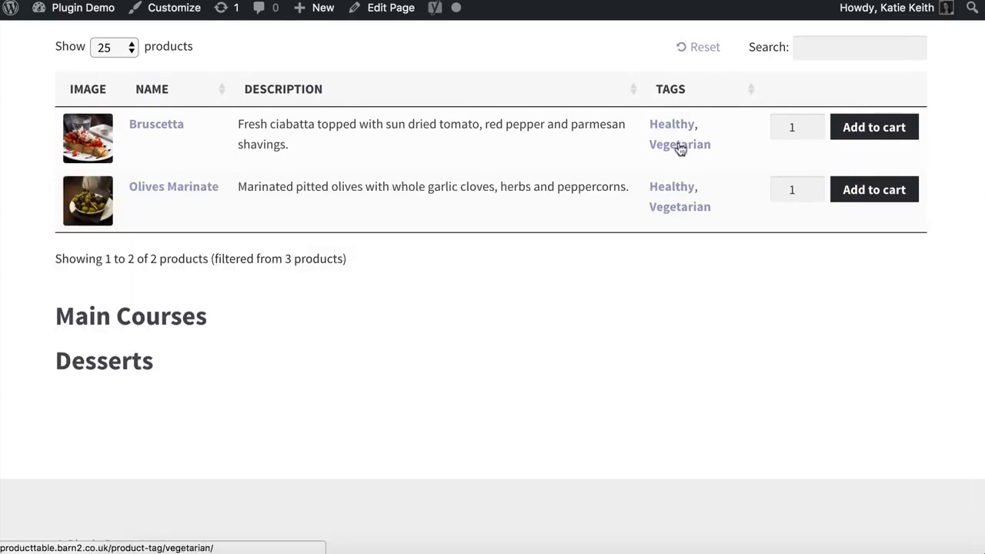
left_click(679, 146)
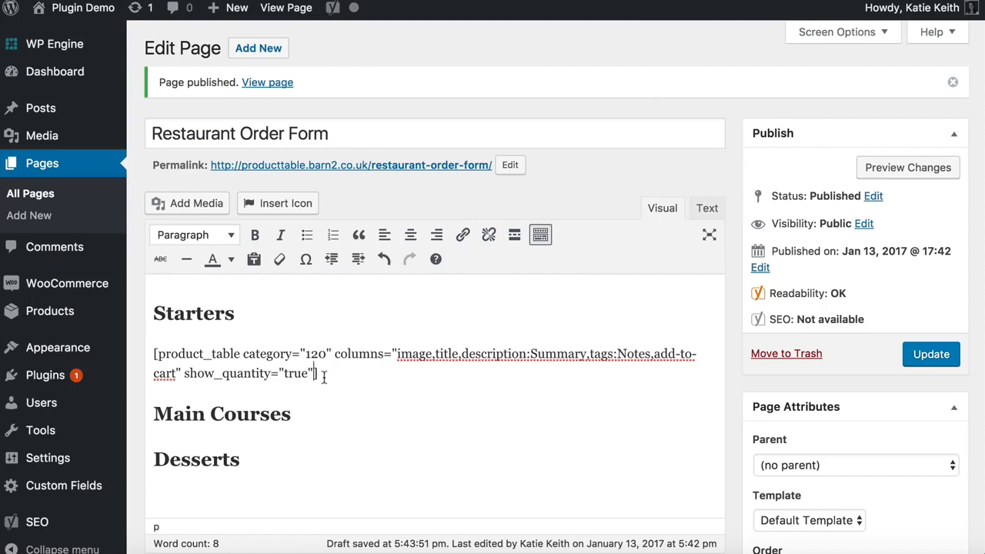
- Add links="tags", sort_by="title" and sort_order="asc" to the Starters shortcode in the page editor
type("links")
type("=\"")
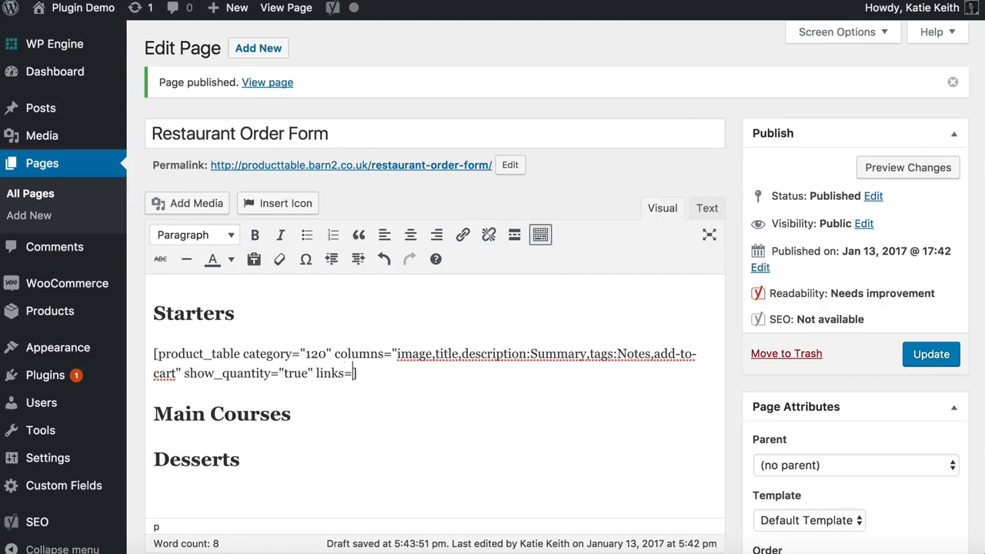
type("tags\"")
type("sort_b")
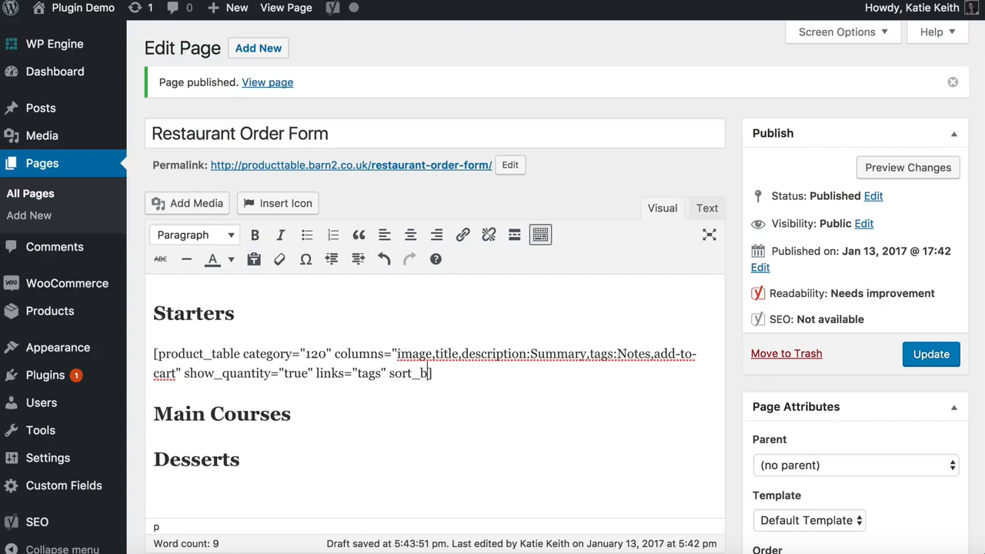
type("y=\"title\" sort_order")
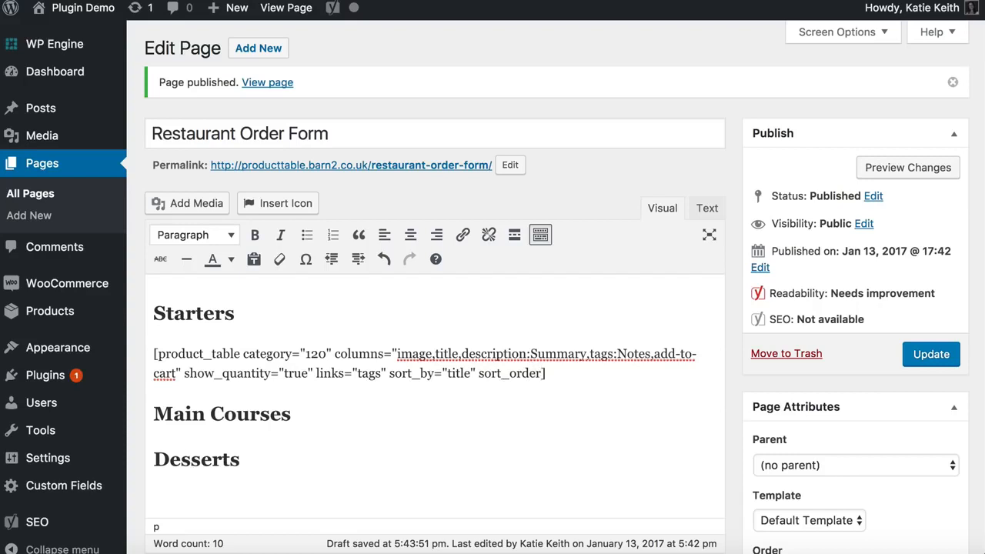
type("=\"asc\"")
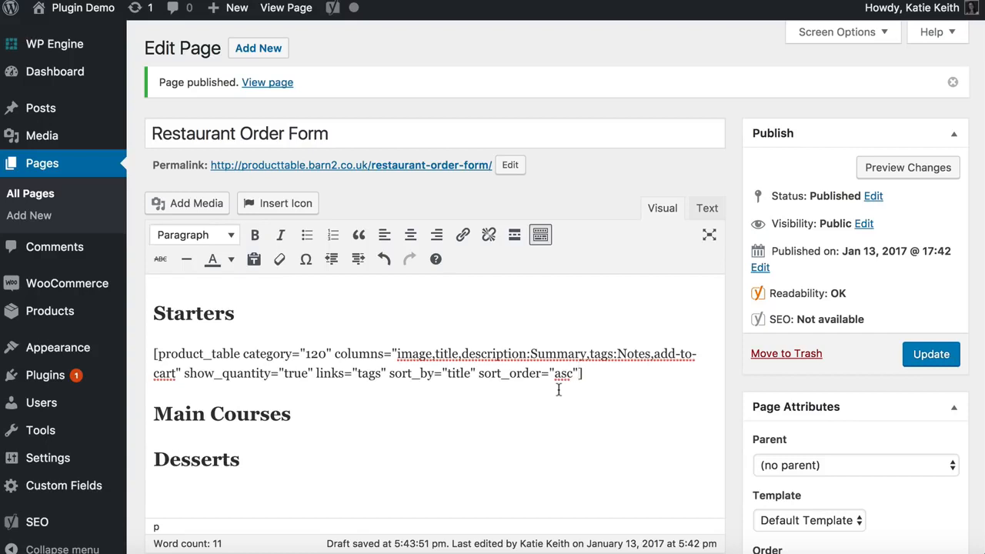
- Add filters="true" to the Starters shortcode and update the page
type("filters=")
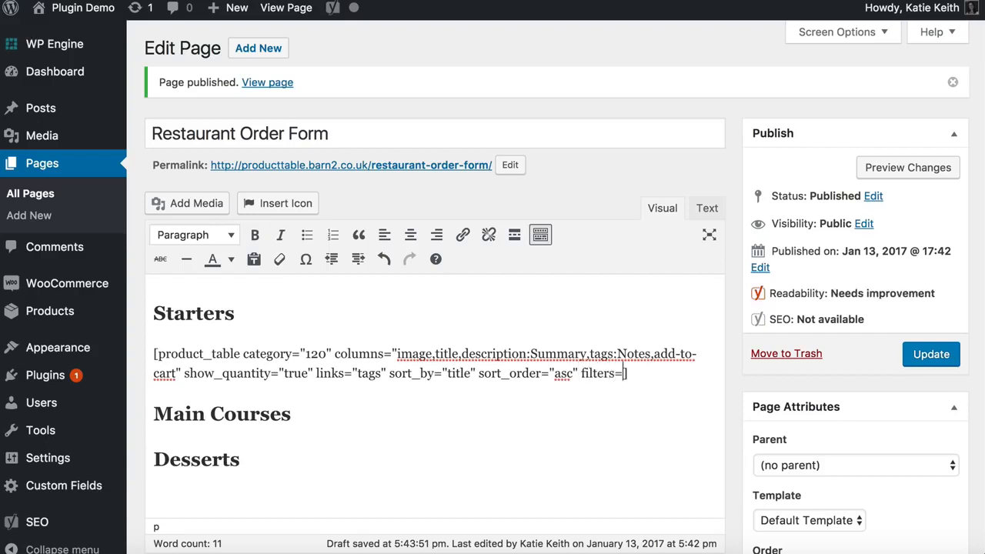
type("\"true\"")
type("\"")
left_click(942, 359)
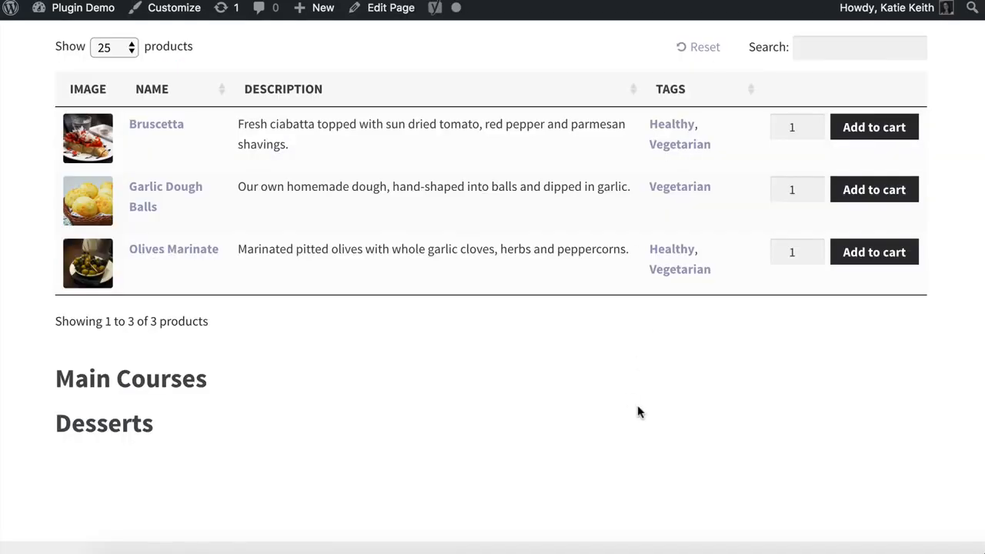
- Reload the published order form and examine the Starters table, including the options of its Notes filter
key("super+r")
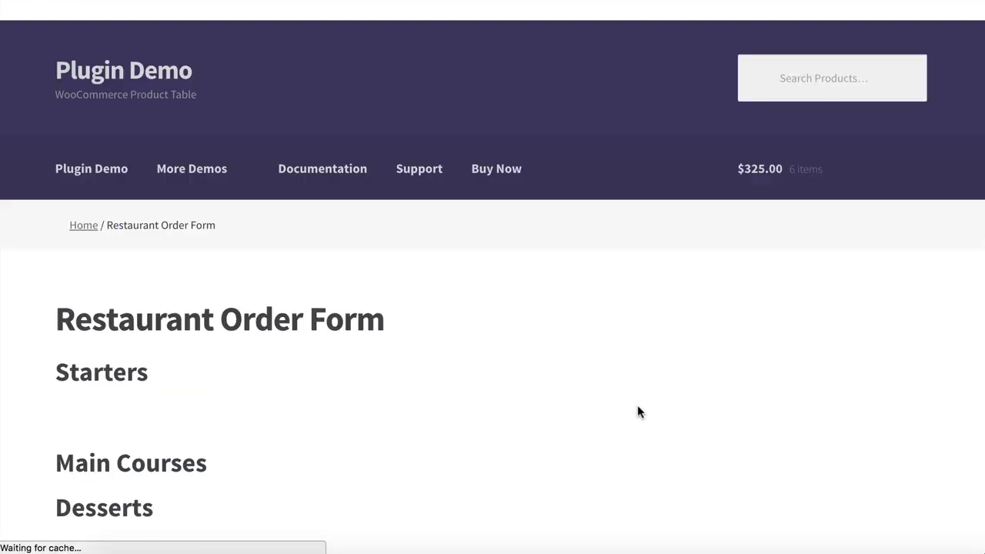
scroll(644, 400, "up", 2)
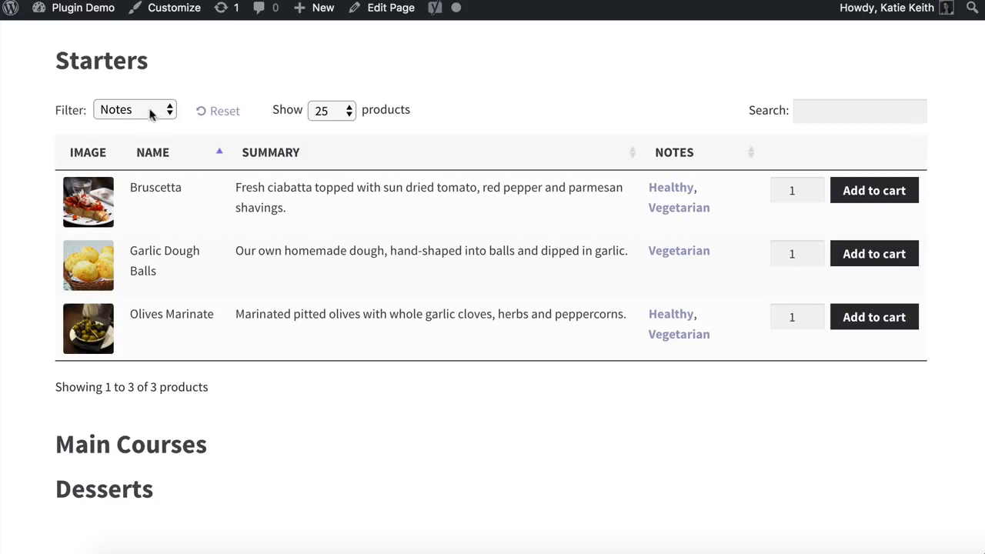
left_click(123, 109)
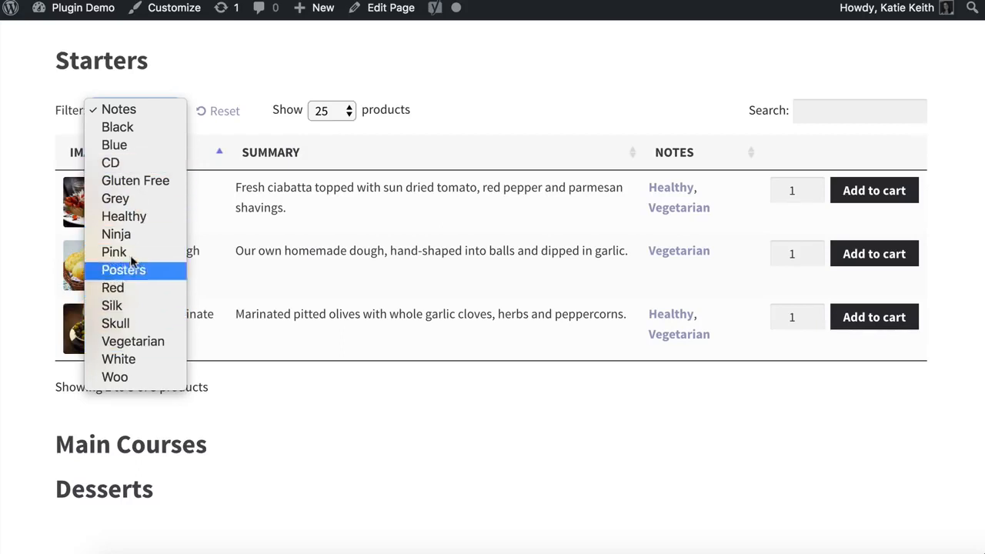
left_click(69, 112)
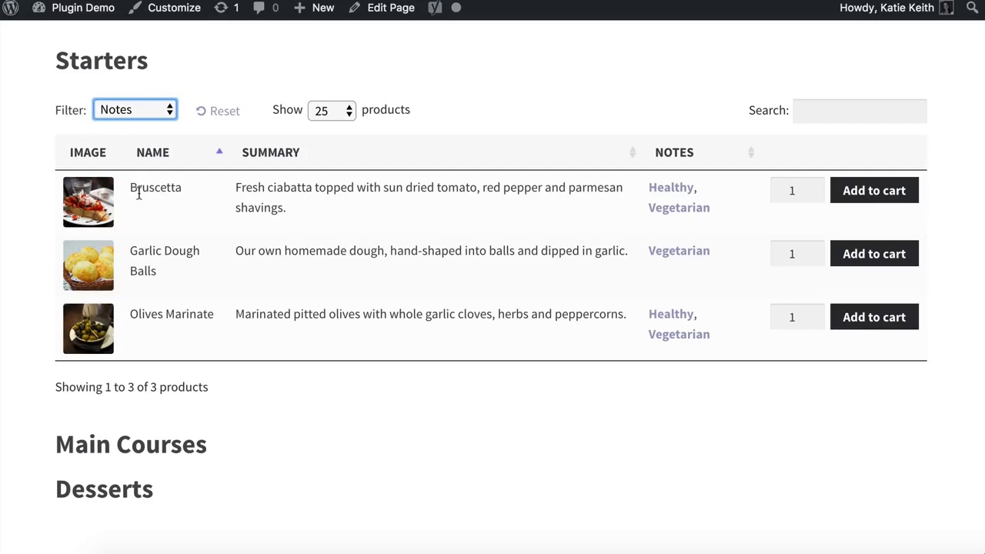
left_click(439, 105)
scroll(341, 190, "up", 2)
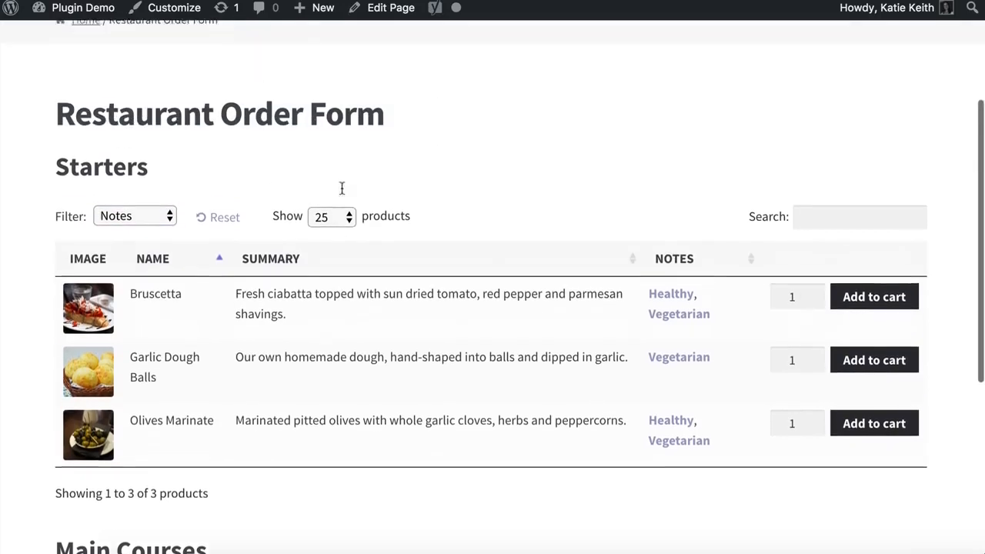
scroll(338, 191, "down", 1)
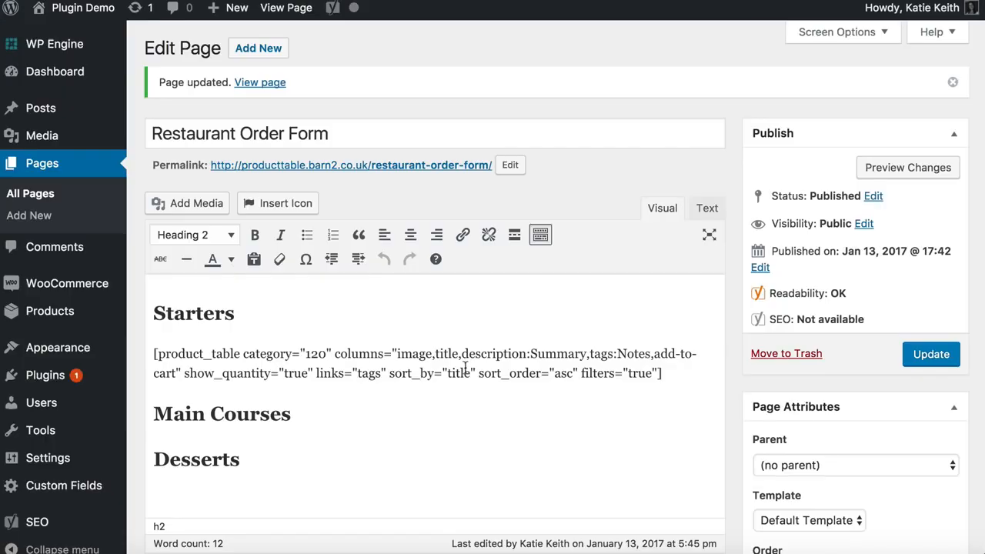
- Copy the Starters shortcode onto a new line under the Main Courses heading in the page editor
left_click_drag(666, 374, 144, 355)
key("ctrl+c")
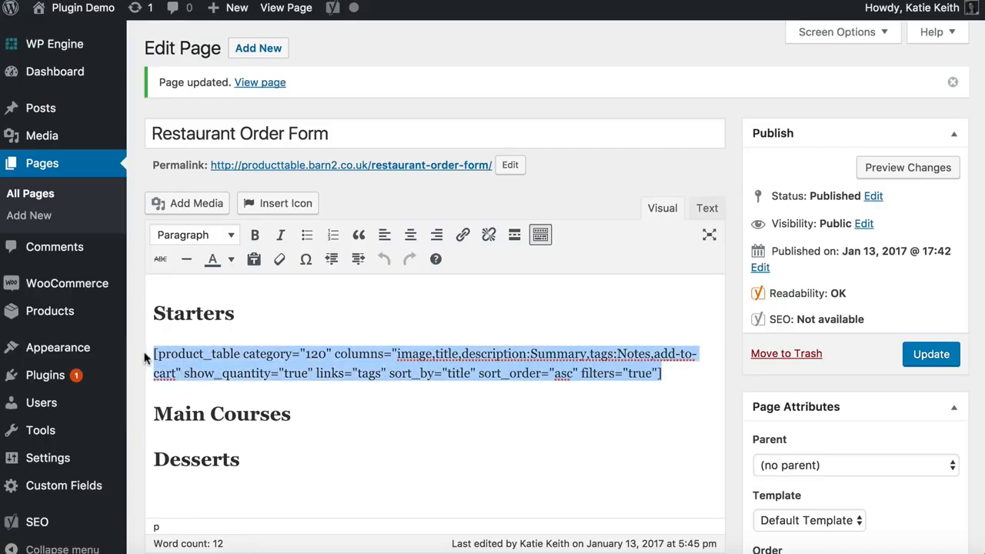
left_click(269, 355)
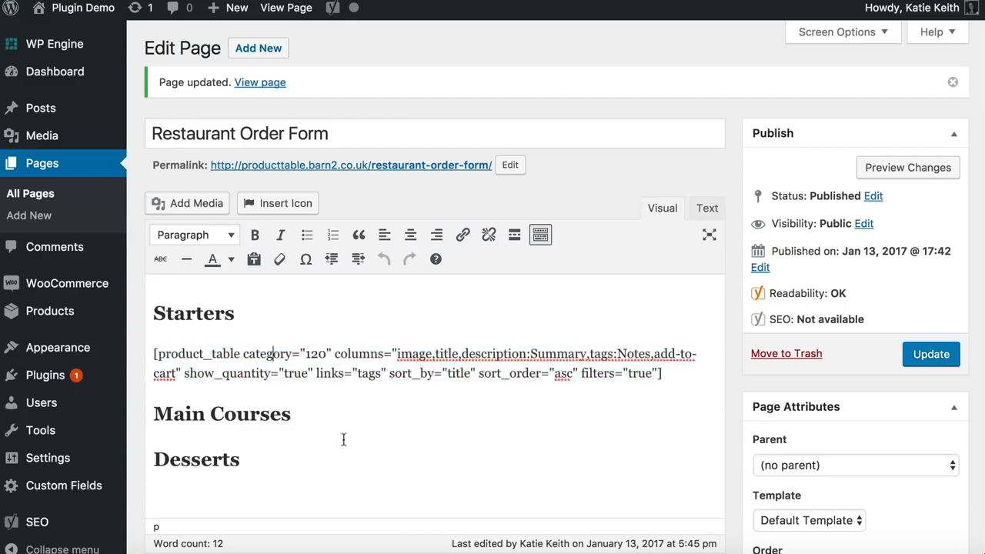
left_click(318, 411)
key("Return")
key("ctrl+v")
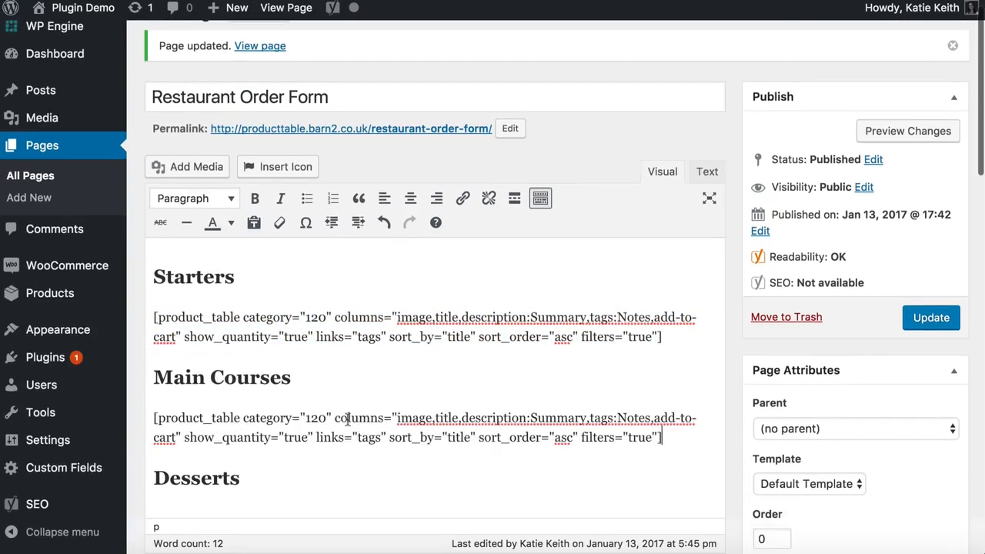
- Set the category in the Main Courses shortcode to 121
left_click(326, 418)
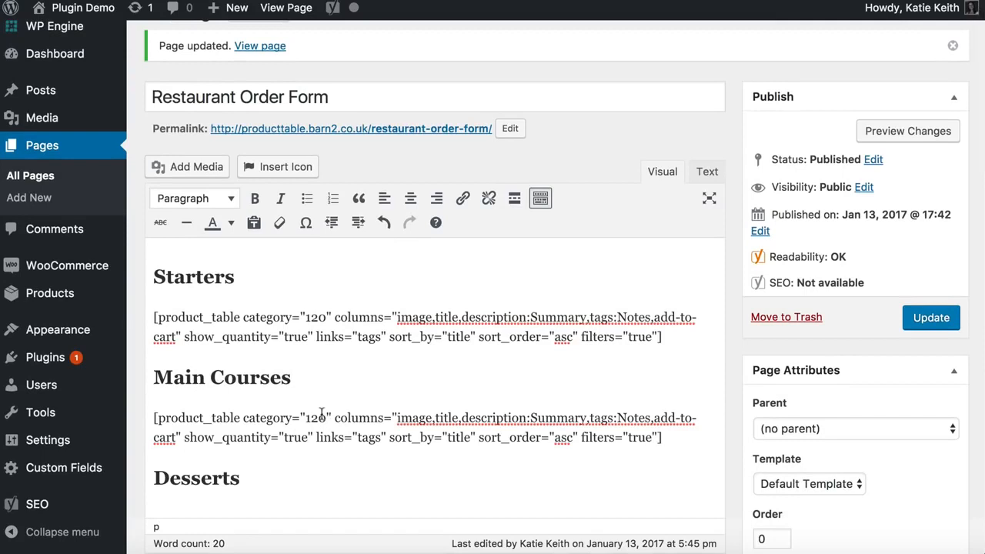
key("BackSpace")
type("1")
left_click_drag(306, 418, 323, 416)
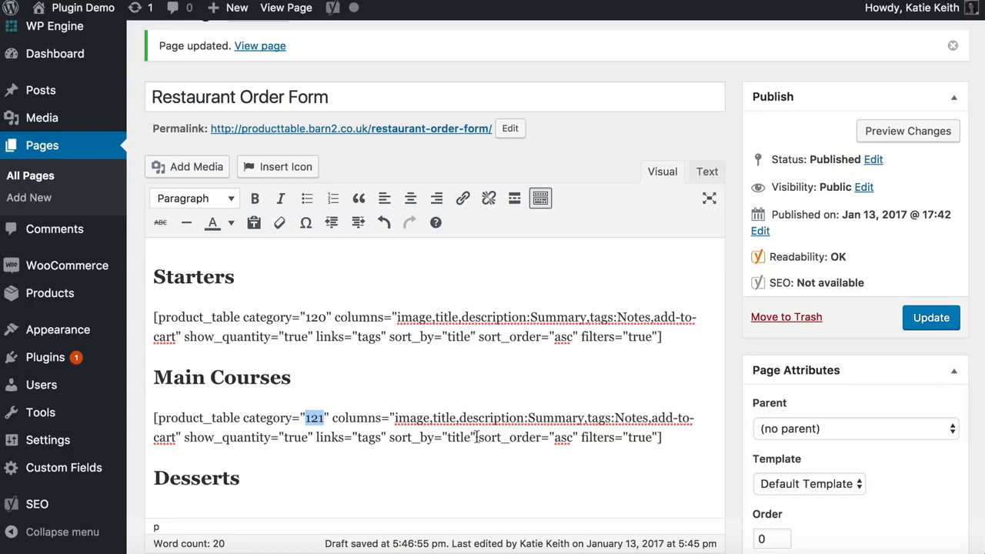
- Replace the tags:Notes column in the Main Courses shortcode with att:pizza-size
left_click(412, 418)
left_click_drag(411, 418, 611, 417)
left_click(529, 417)
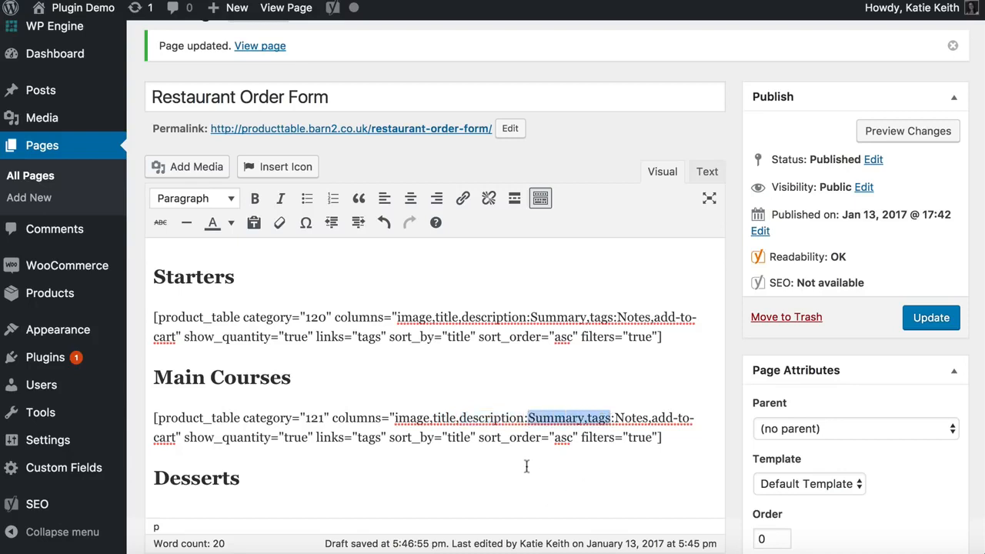
left_click(566, 418)
left_click_drag(588, 418, 648, 418)
key("BackSpace")
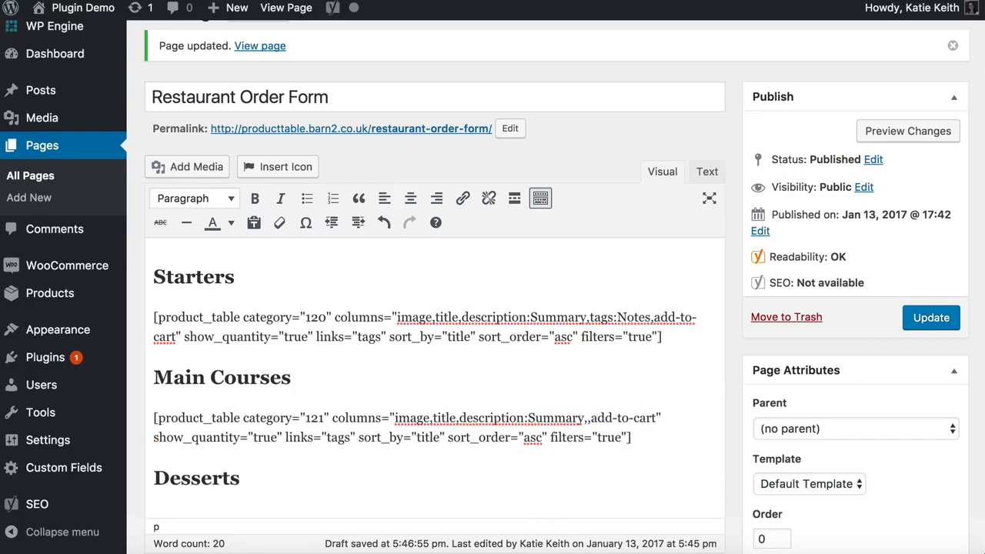
type(",")
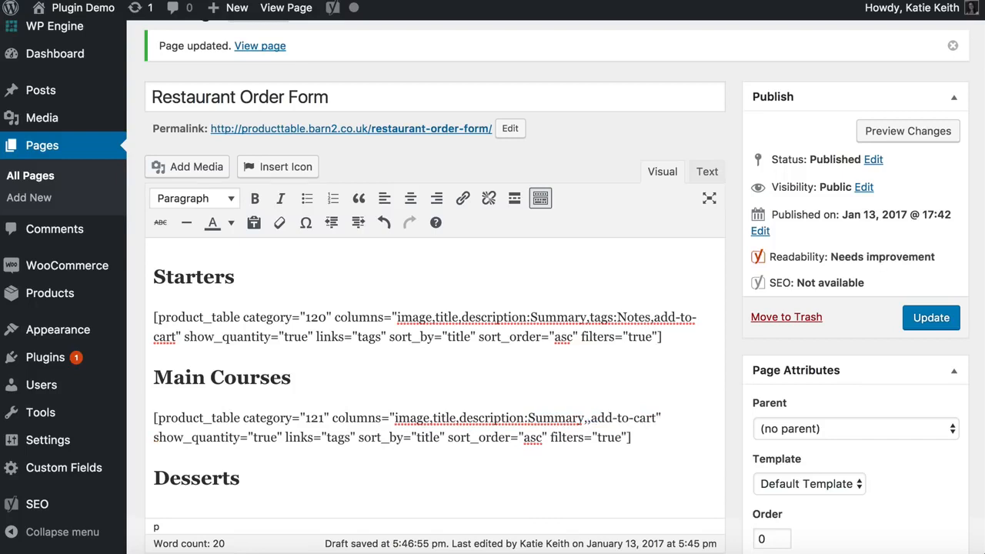
type("att:")
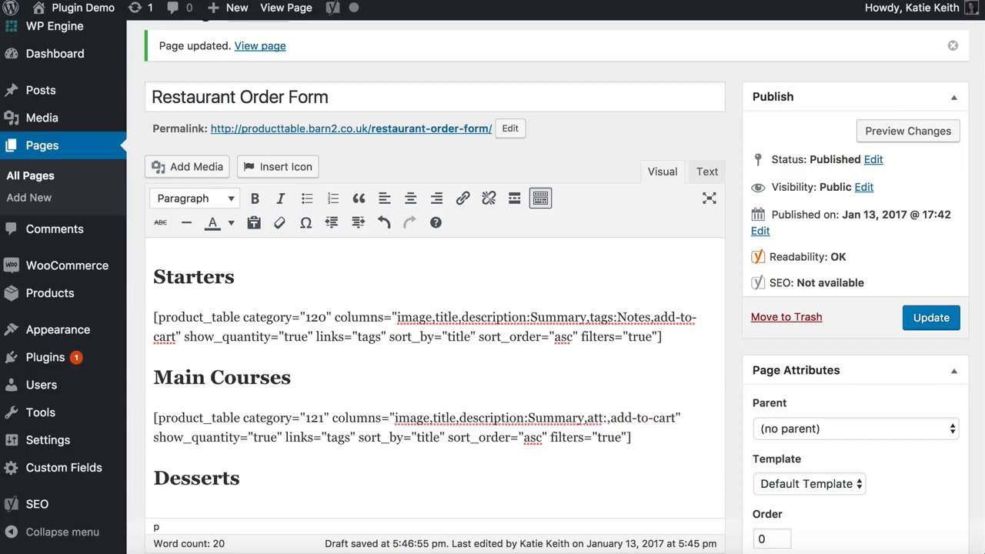
type("pizza-")
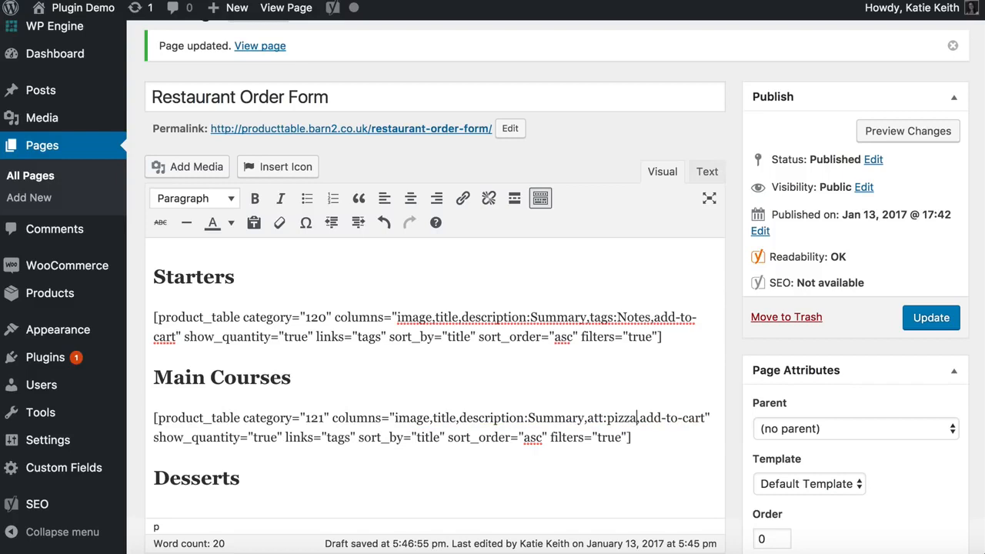
type("size")
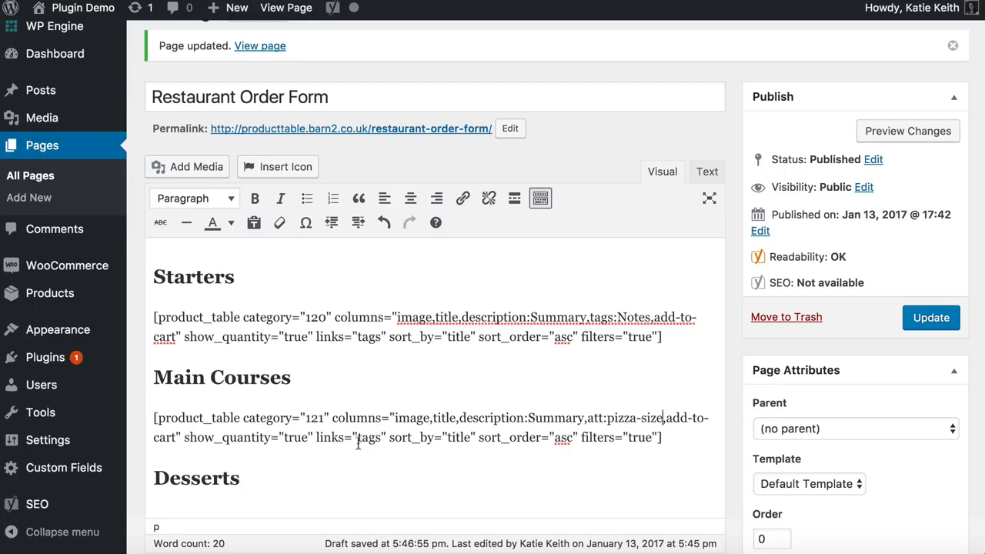
- Set the links option in the Main Courses shortcode to "true"
left_click_drag(358, 439, 379, 437)
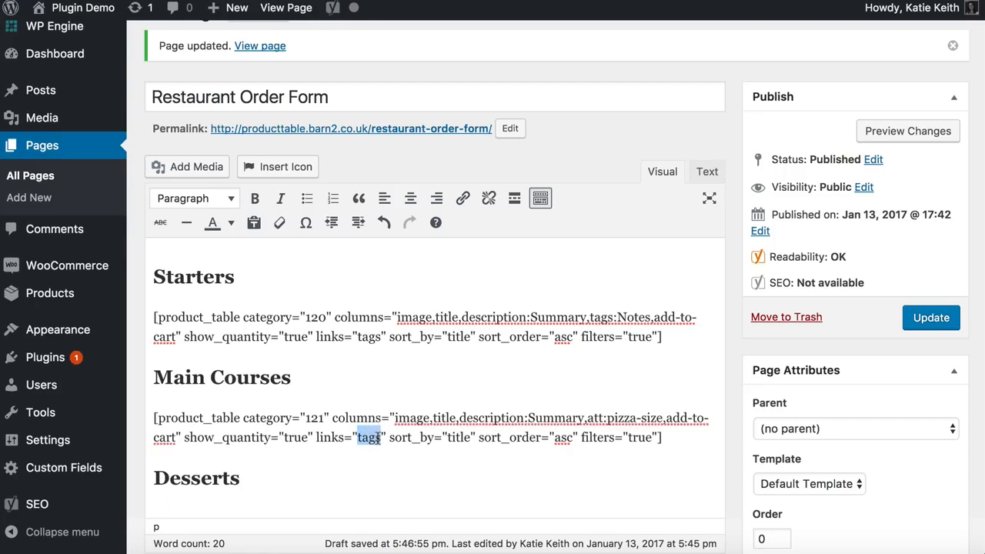
type("true")
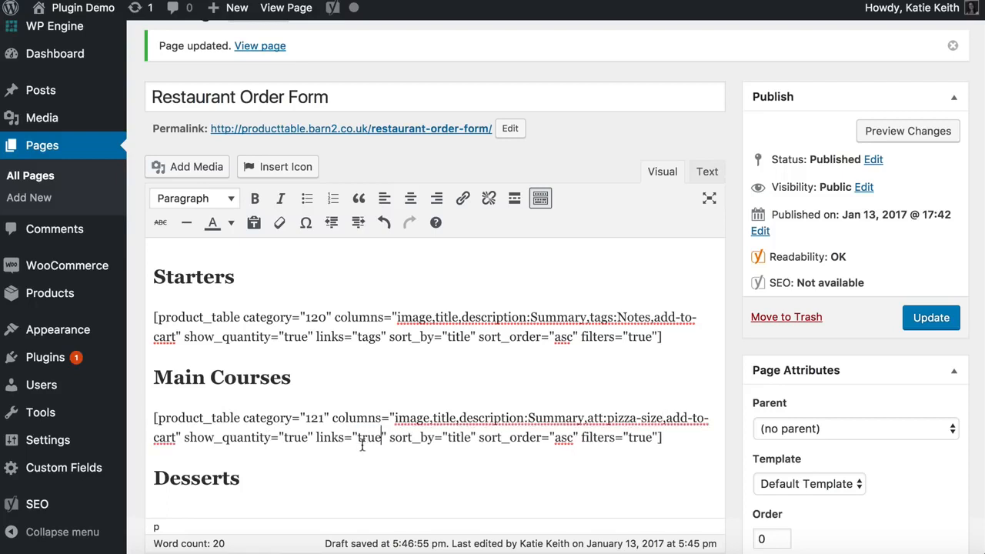
key("BackSpace")
key("BackSpace")
key("BackSpace")
key("BackSpace")
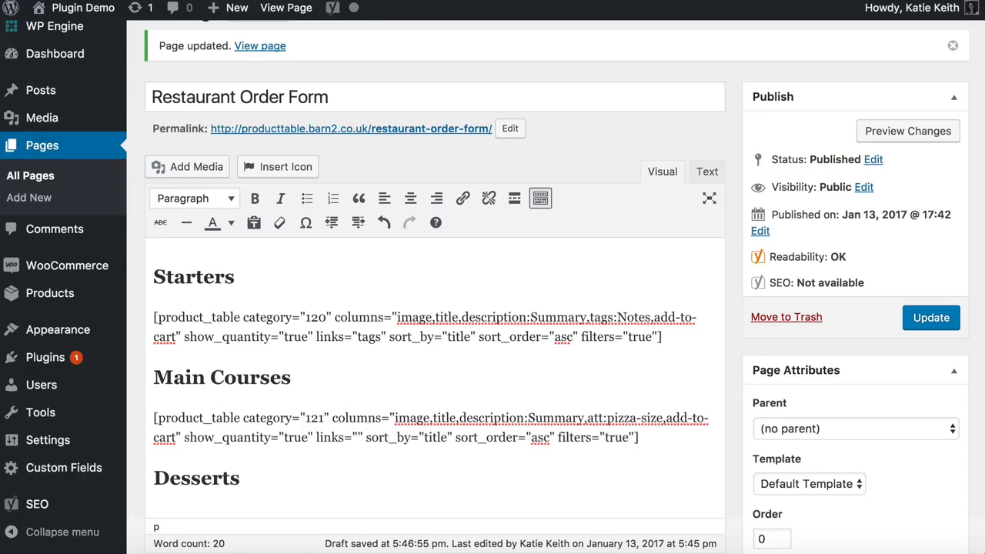
type("true")
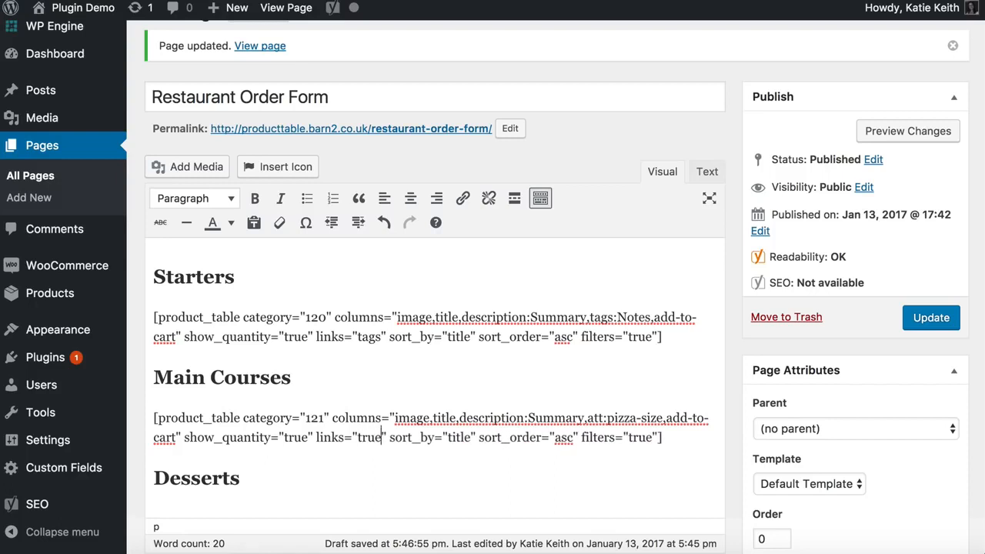
left_click_drag(357, 437, 380, 438)
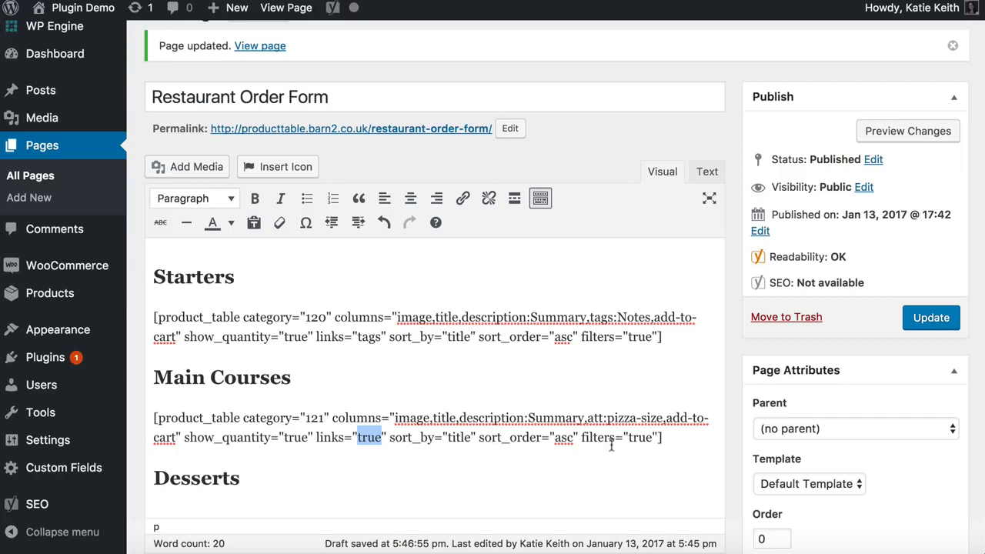
- Update the page and reload the published order form to view the Main Courses table
left_click(931, 318)
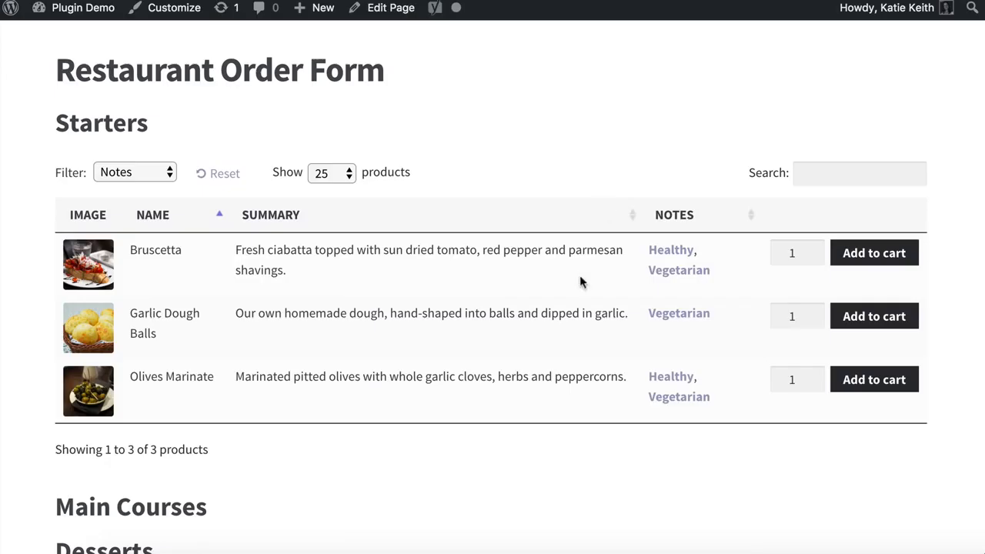
scroll(577, 281, "down", 3)
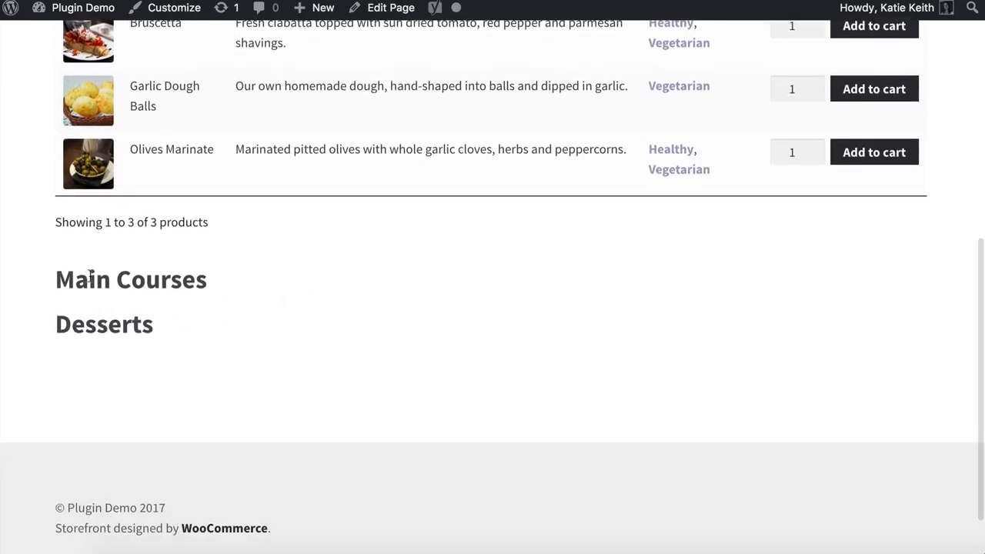
key("super+r")
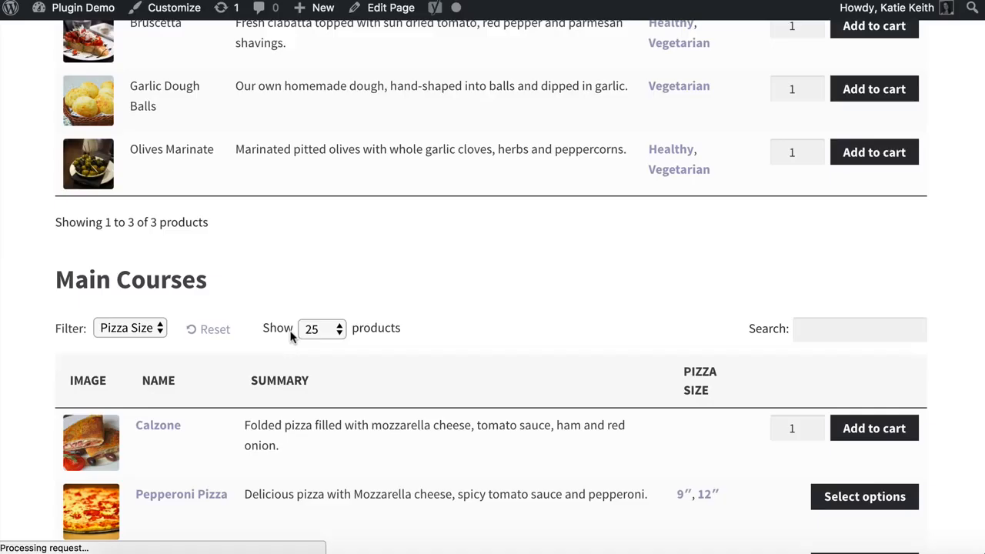
- Examine the Pizza Size filter choices above the Main Courses table on the published order form
scroll(291, 331, "down", 3)
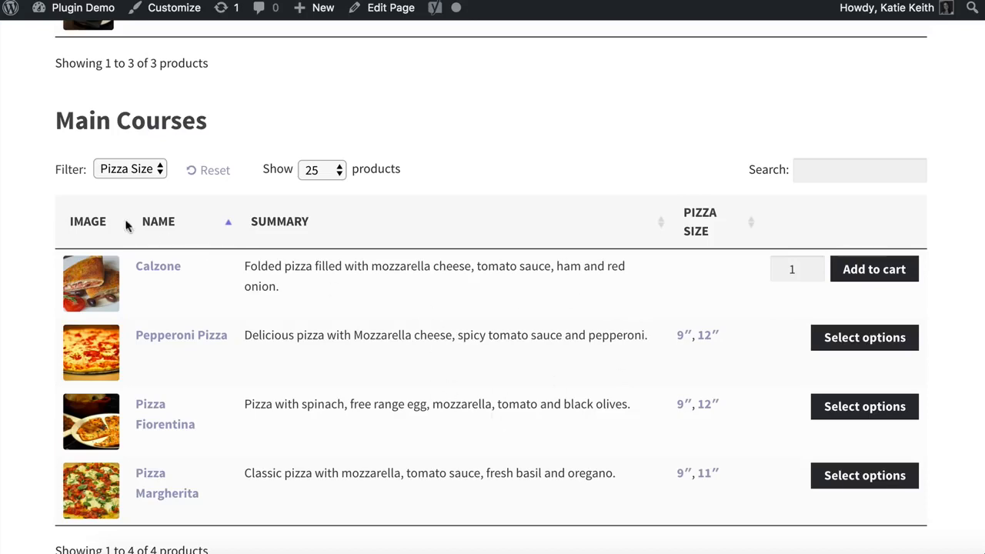
left_click(129, 170)
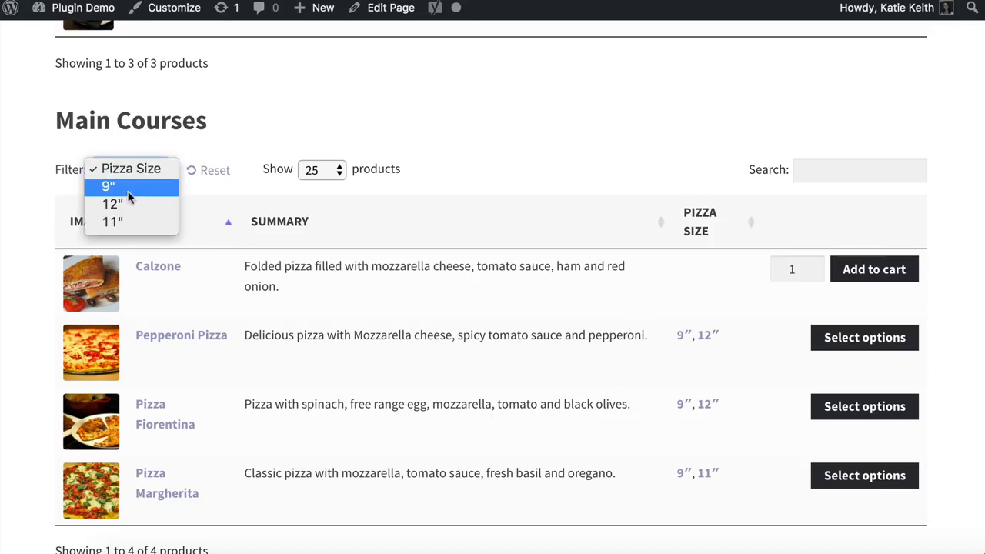
left_click(137, 173)
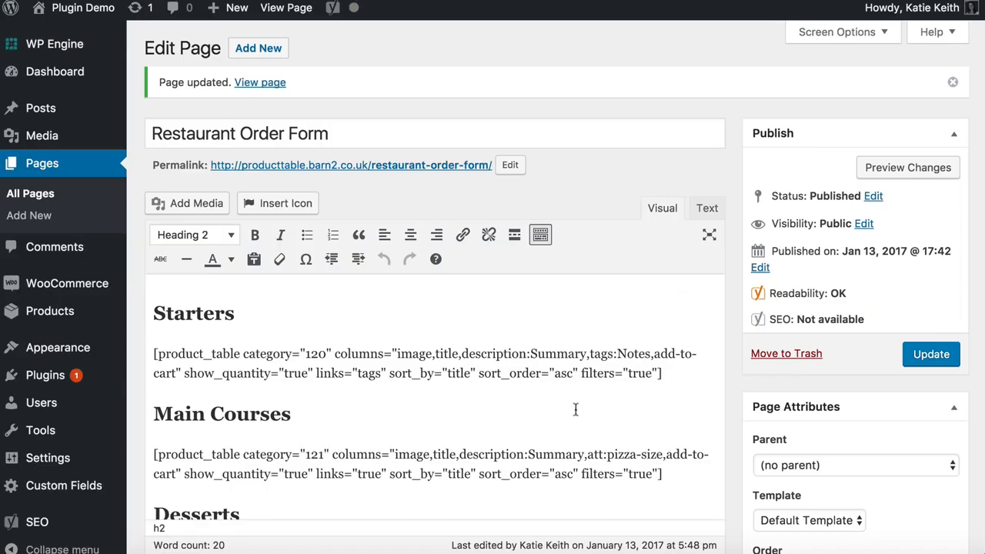
- Replace the att:pizza-size column in the Main Courses shortcode with tags:Notes
scroll(581, 415, "down", 1)
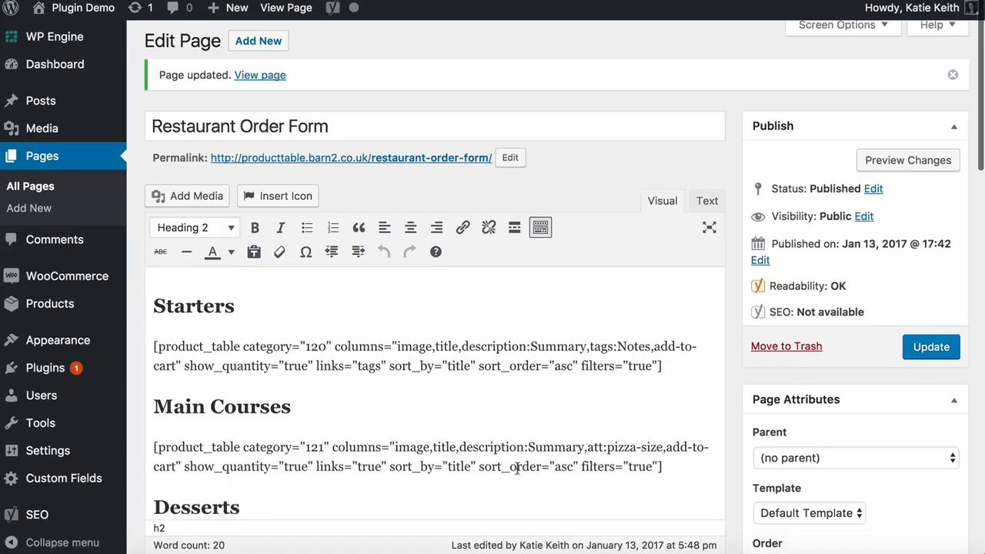
left_click_drag(590, 436, 661, 436)
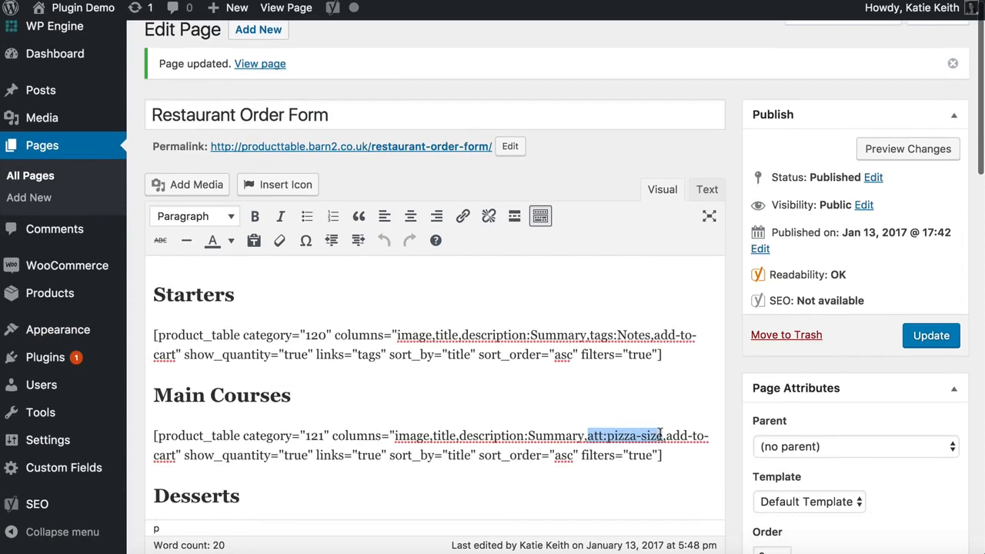
type("tags:notes")
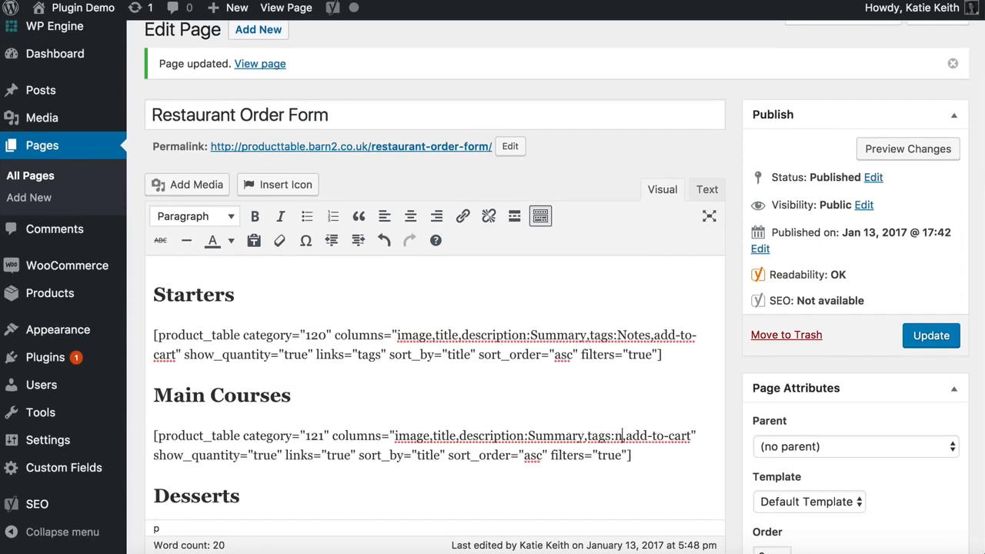
key("BackSpace")
key("BackSpace")
key("BackSpace")
key("BackSpace")
key("BackSpace")
type("Notes")
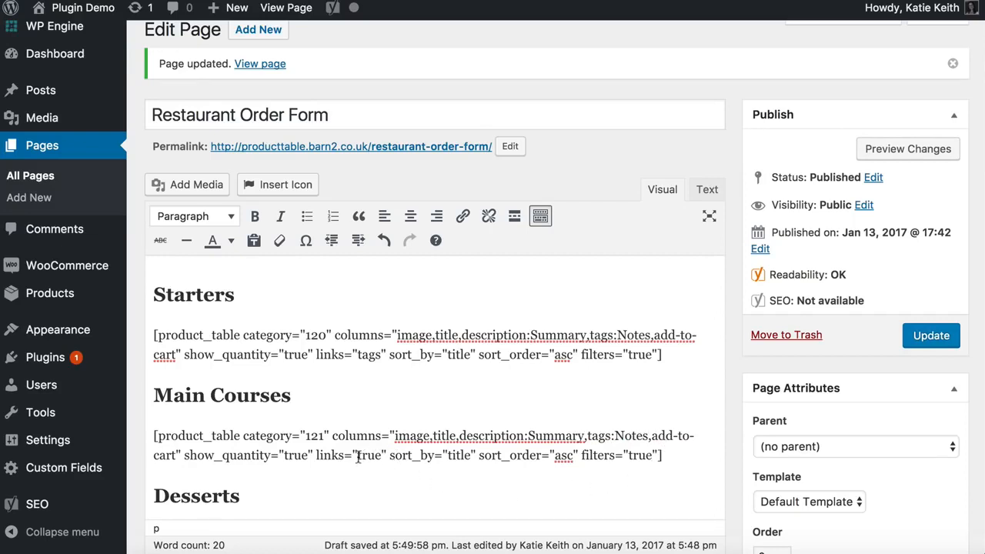
- Set links to "tags" in the Main Courses shortcode and add variations="true" before sort_by
left_click_drag(357, 455, 379, 454)
type("tags\" ")
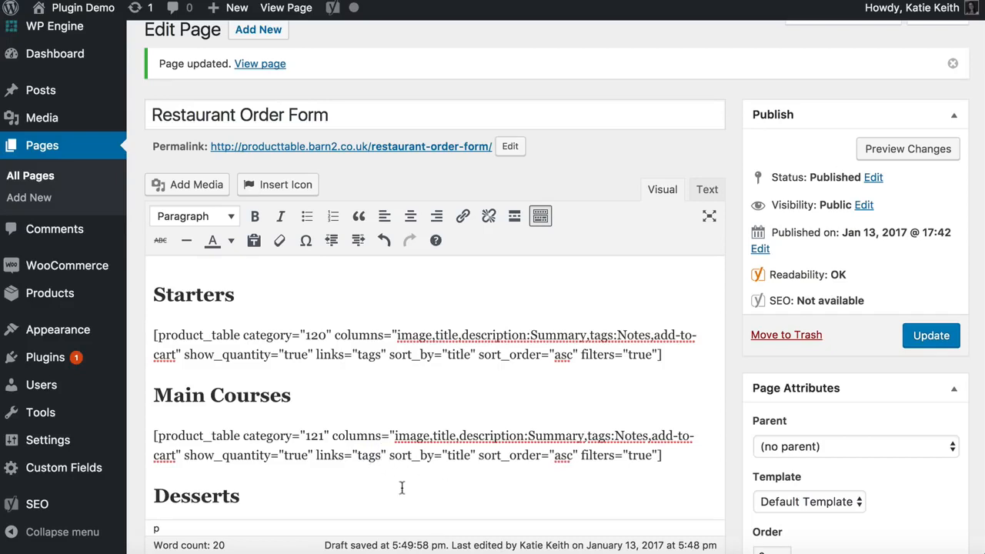
type("va")
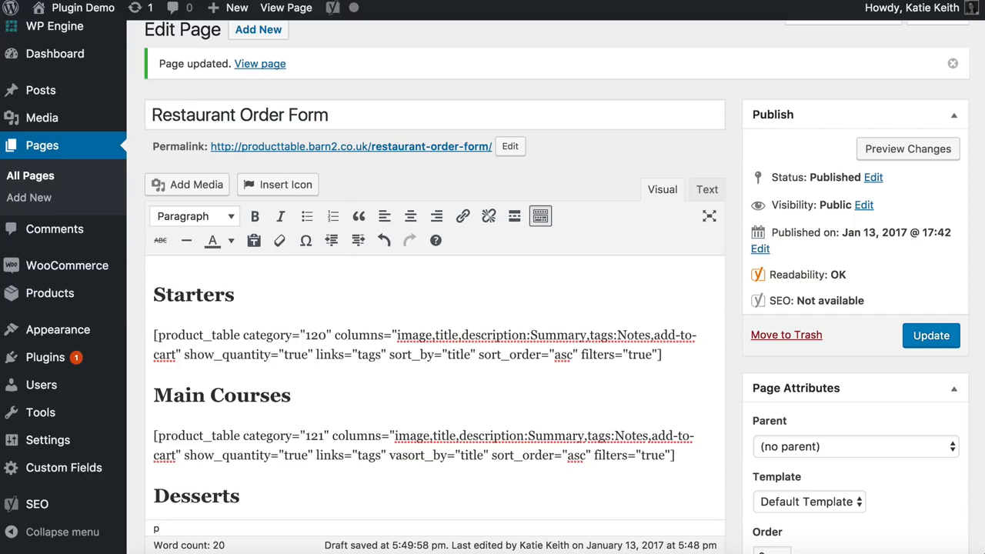
type("riation")
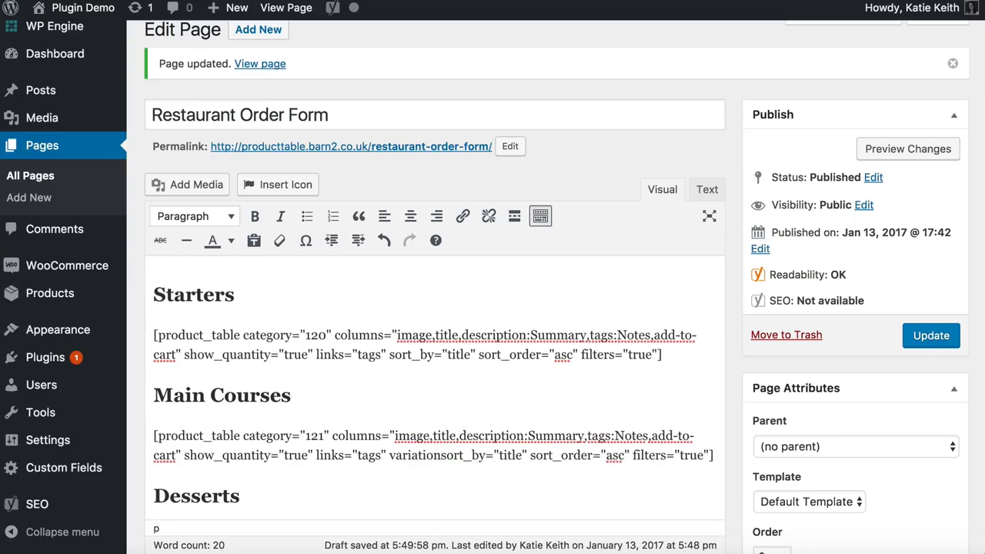
type("s=\"true")
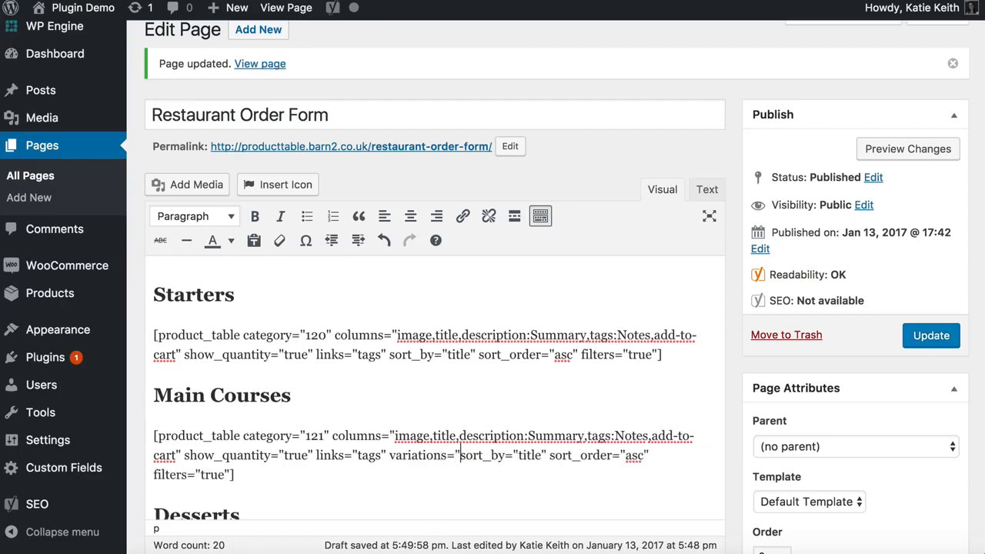
type("\"")
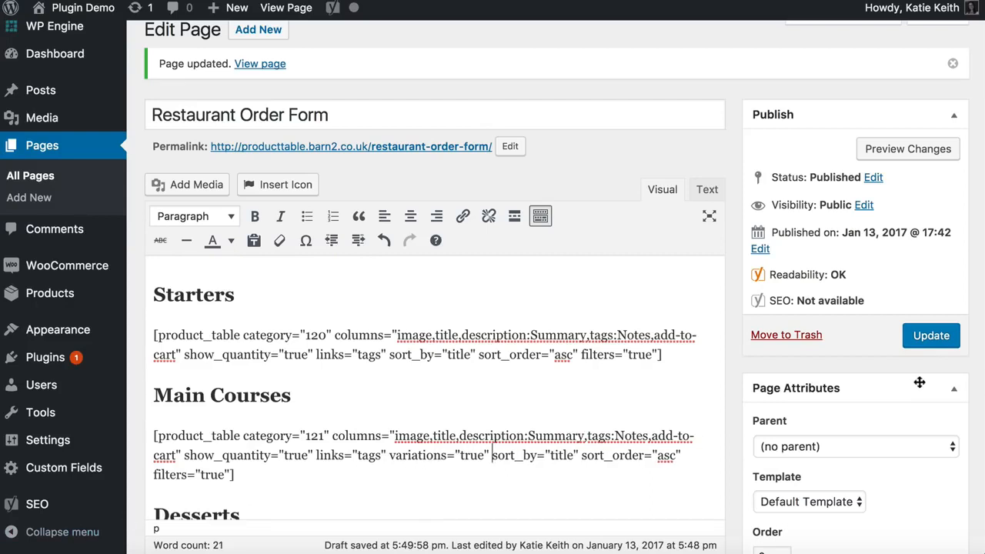
- Update the page and reload the published order form to check the size choices offered for each pizza
left_click(933, 338)
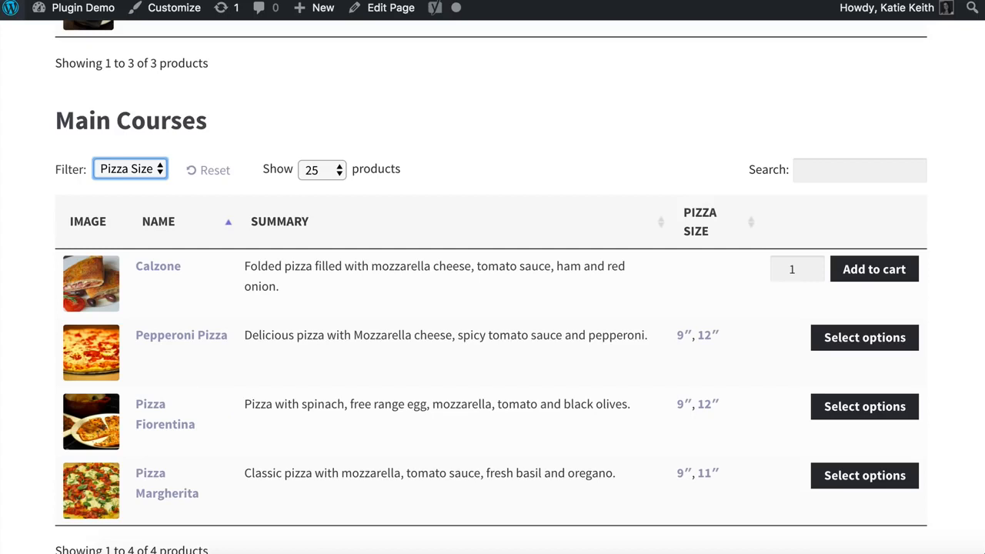
key("super+r")
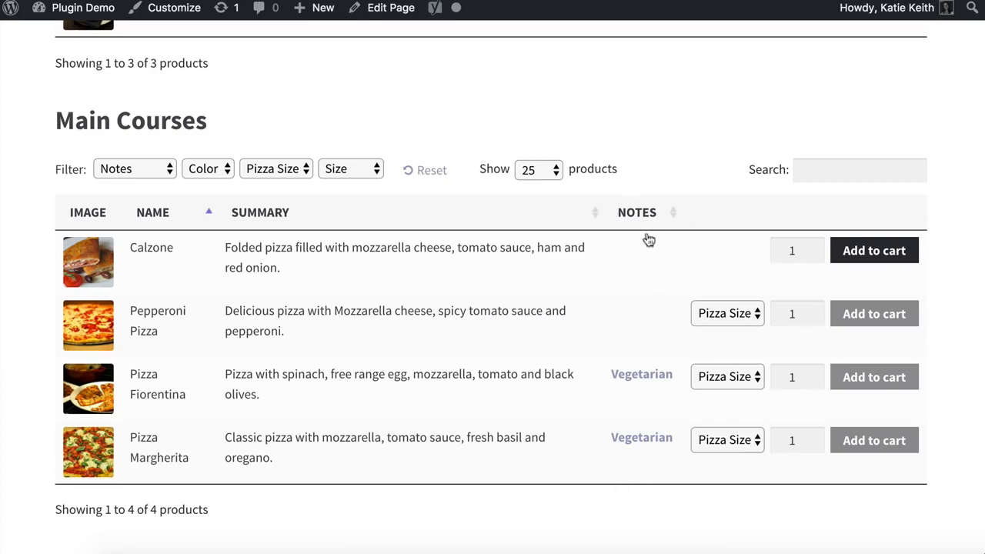
left_click(756, 318)
left_click(755, 316)
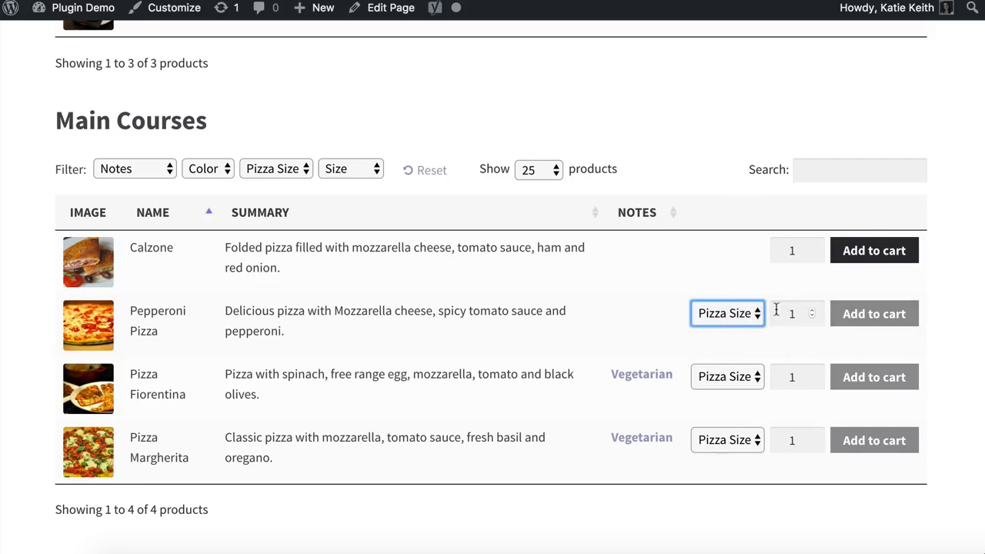
left_click(754, 314)
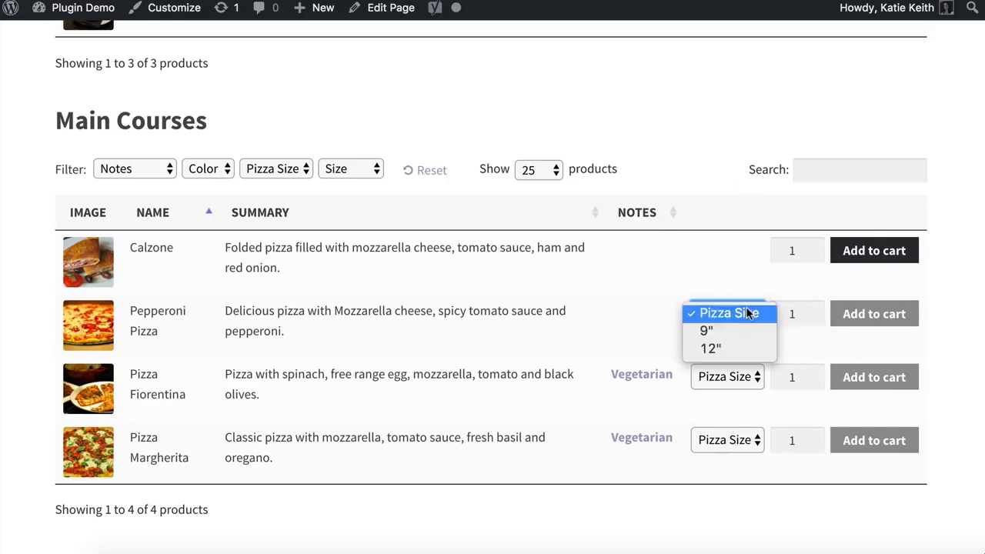
left_click(759, 313)
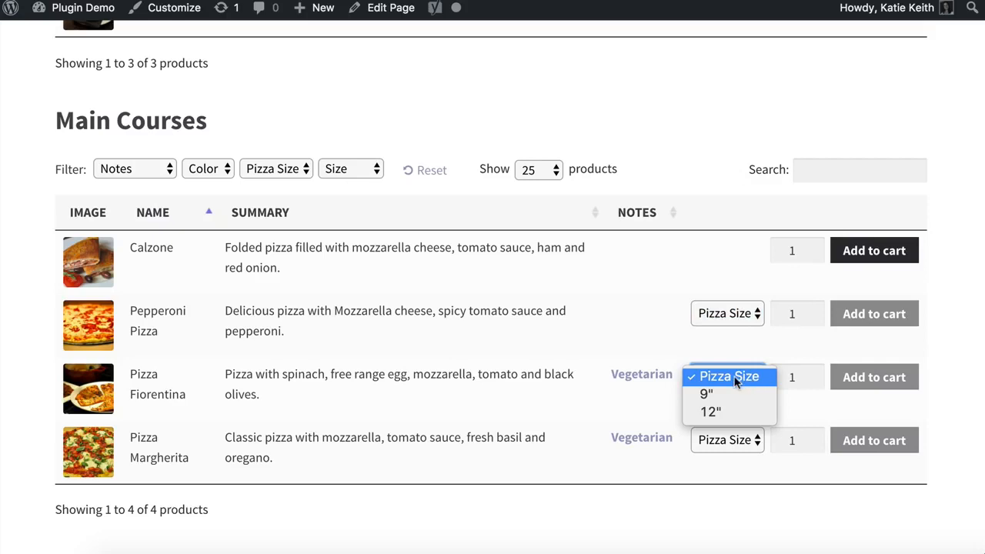
- Choose the 9" size for the Pepperoni Pizza and check its price
left_click(737, 315)
left_click(732, 314)
left_click(721, 332)
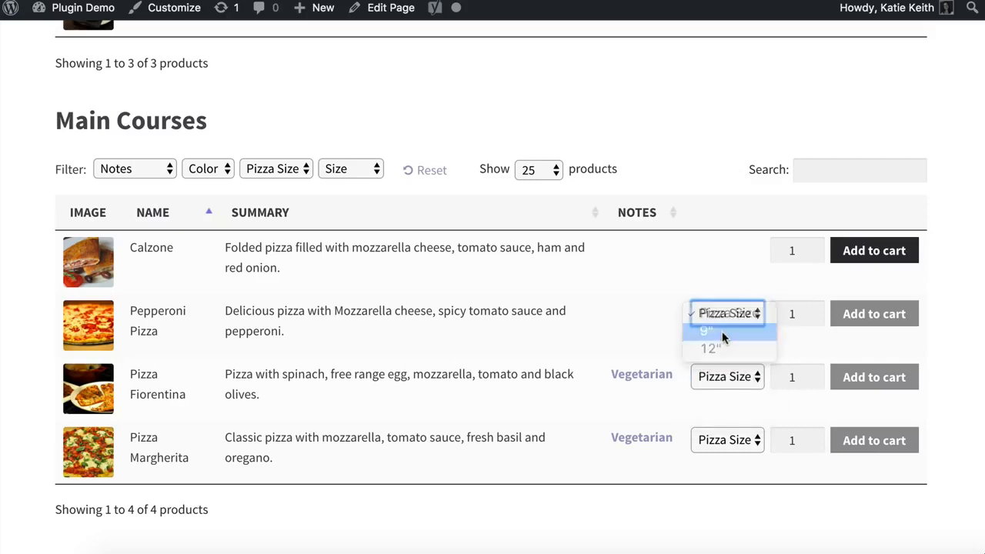
left_click_drag(885, 344, 927, 343)
left_click(911, 347)
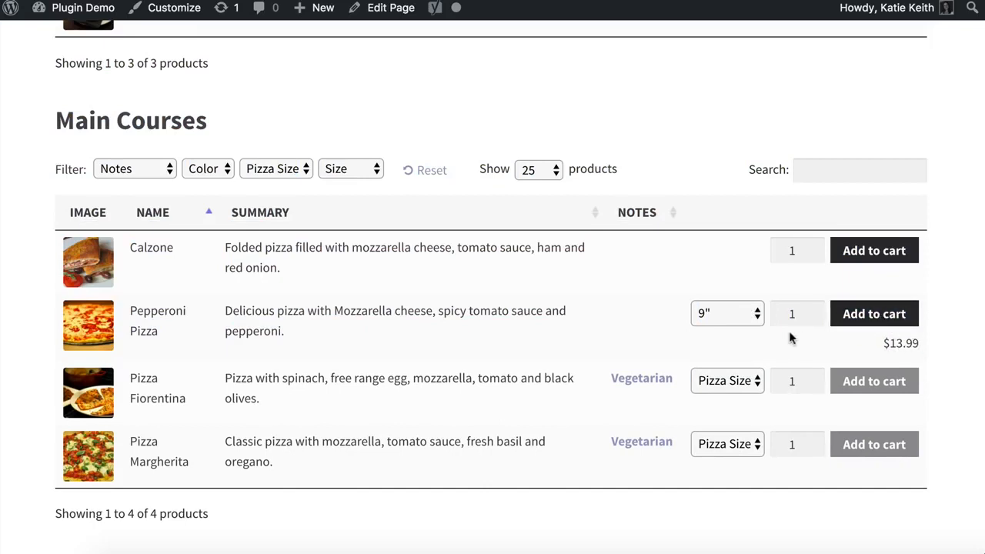
- Choose the 12" size for the Pizza Fiorentina and set its quantity to 2
left_click(740, 387)
left_click(724, 414)
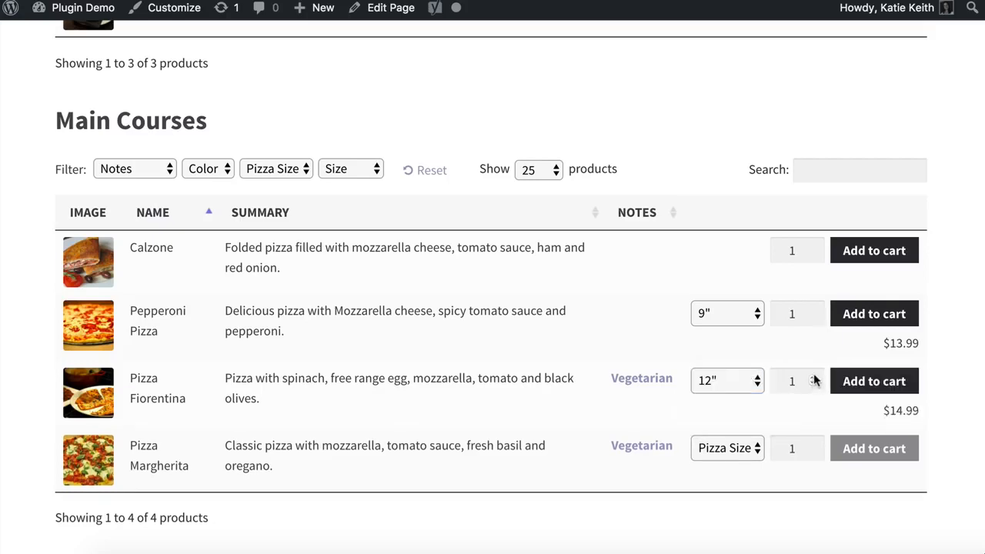
left_click(811, 378)
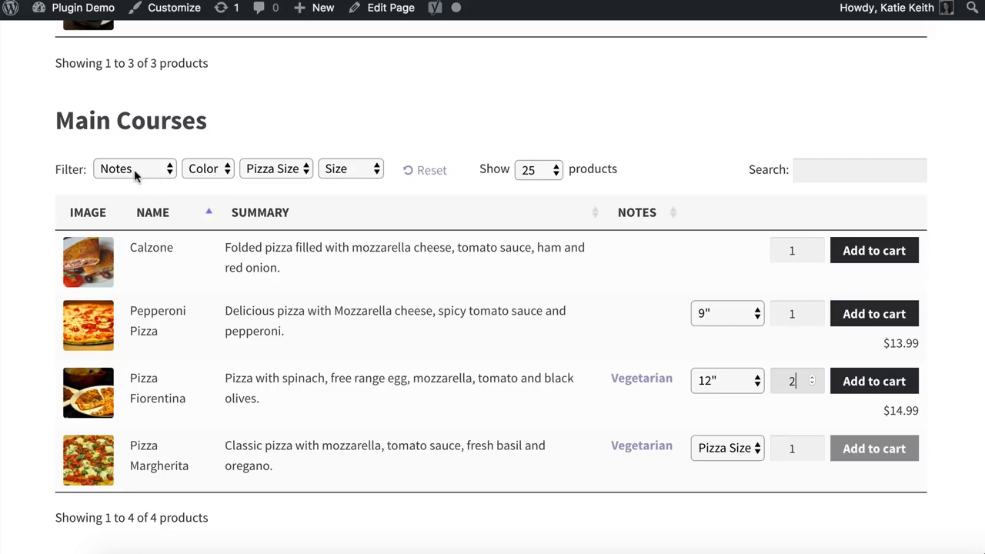
- Examine the choices in the Color and Size filters above the Main Courses table
left_click(213, 170)
left_click(350, 169)
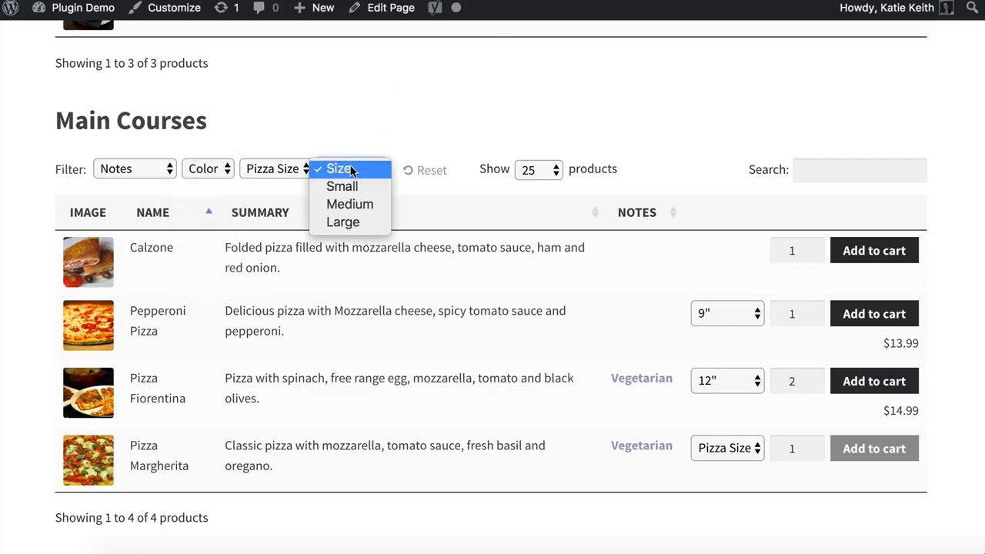
left_click(350, 170)
left_click(223, 168)
left_click(395, 97)
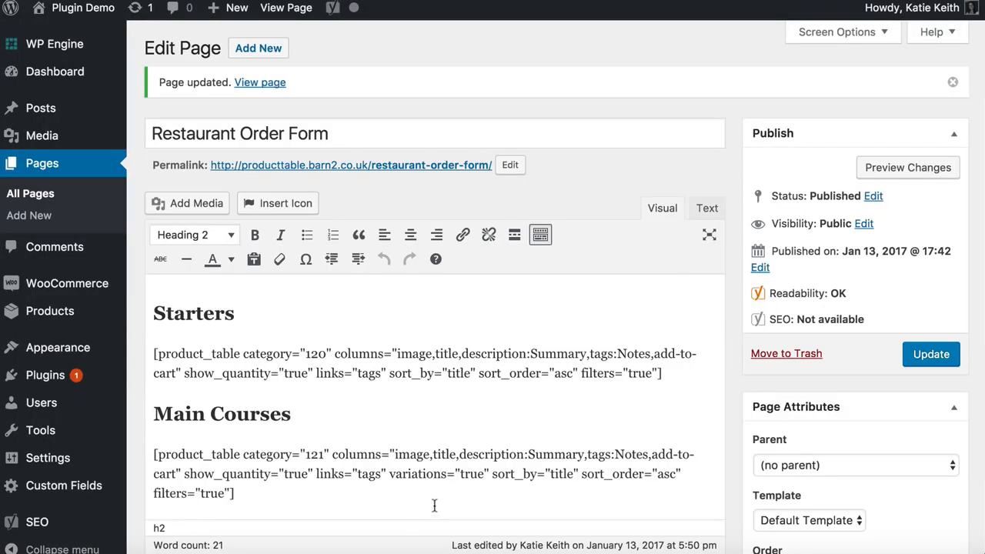
- Set the filters option in the Main Courses shortcode to "att:pizza-size,tags"
double_click(205, 492)
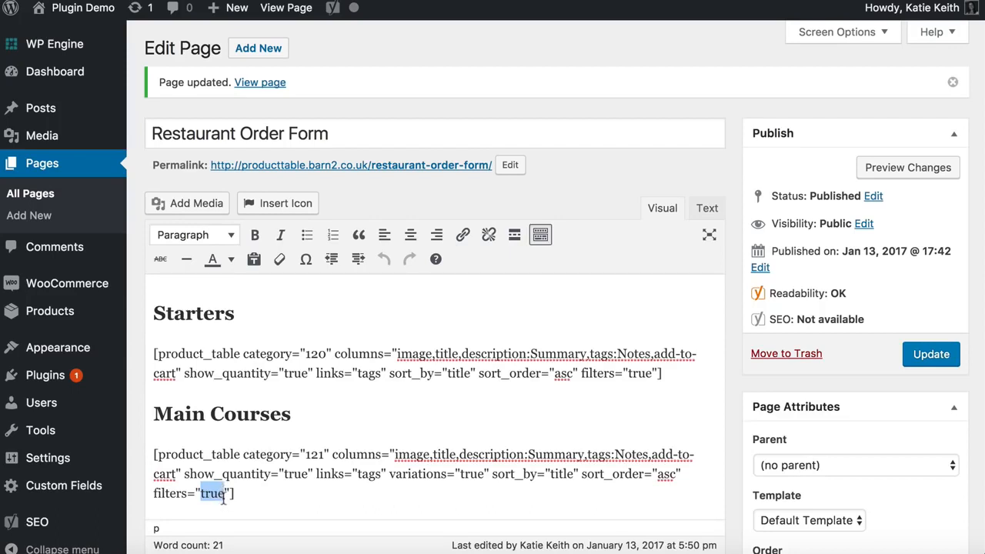
type("att:p")
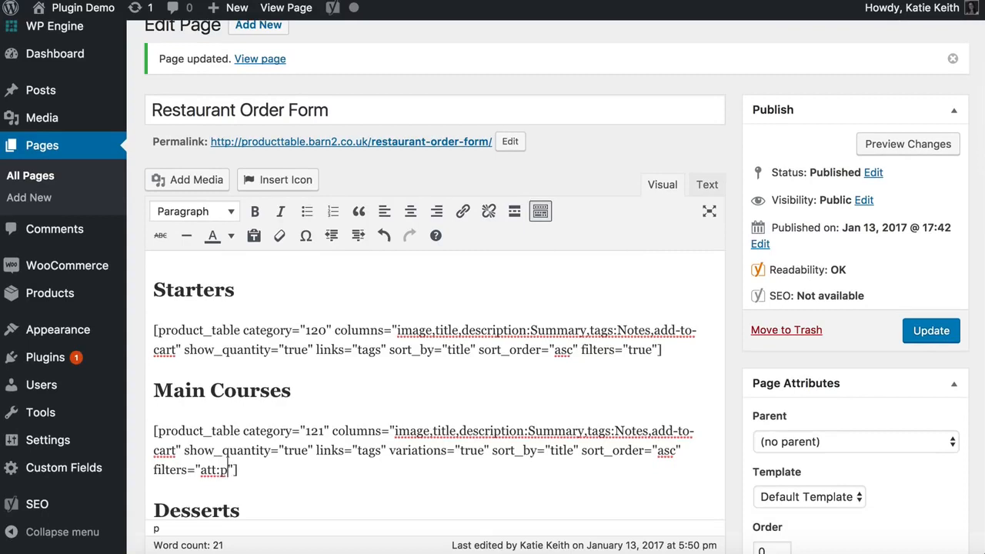
type("iza-si")
key("BackSpace")
key("BackSpace")
key("BackSpace")
key("BackSpace")
type("zza-size")
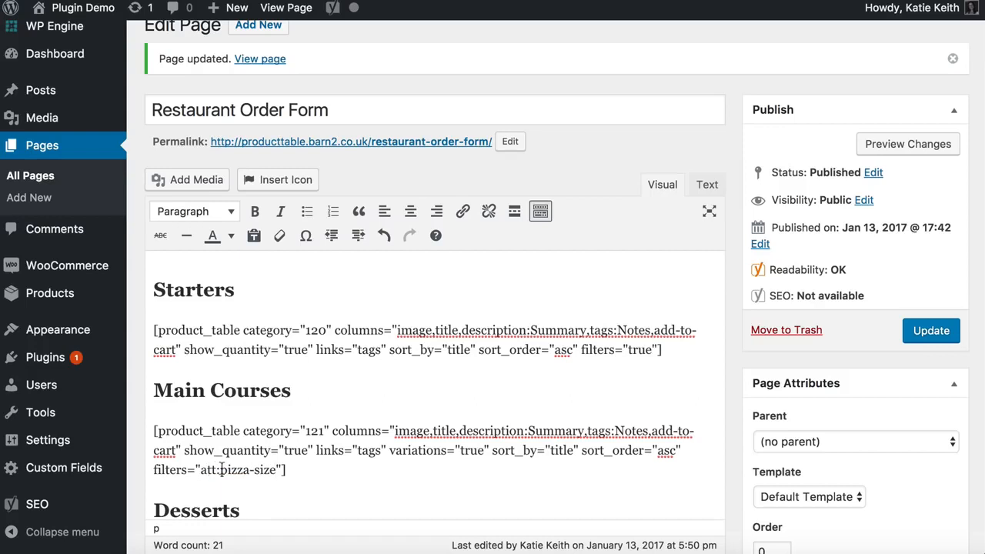
left_click_drag(222, 470, 277, 469)
left_click(277, 469)
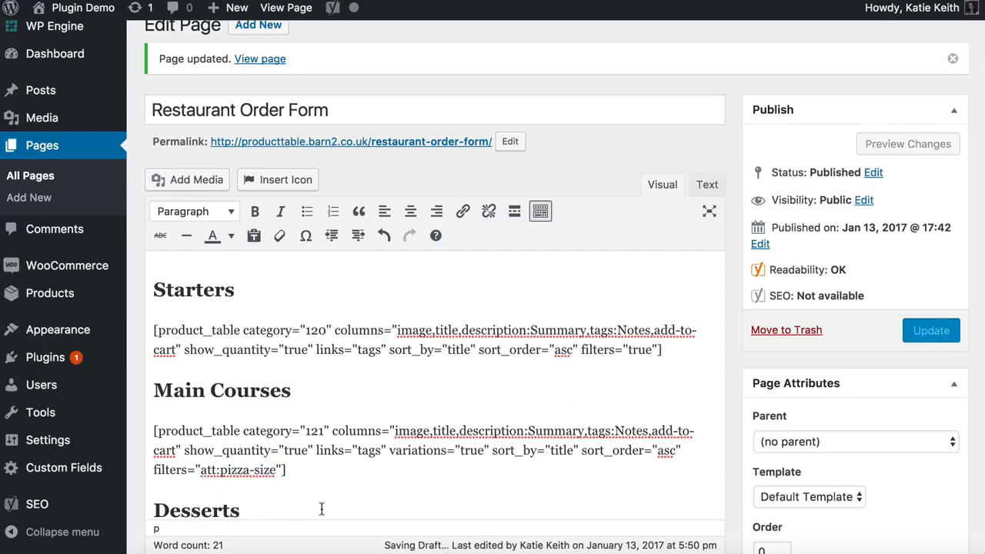
type(",tags")
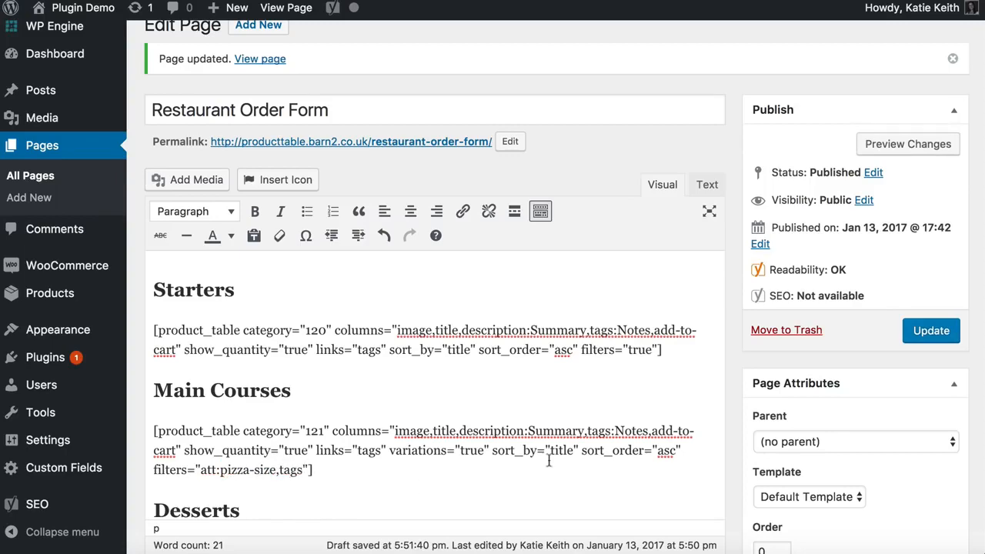
- Update the page and reload the published order form to check the Main Courses Pizza Size and Notes filters
left_click(931, 331)
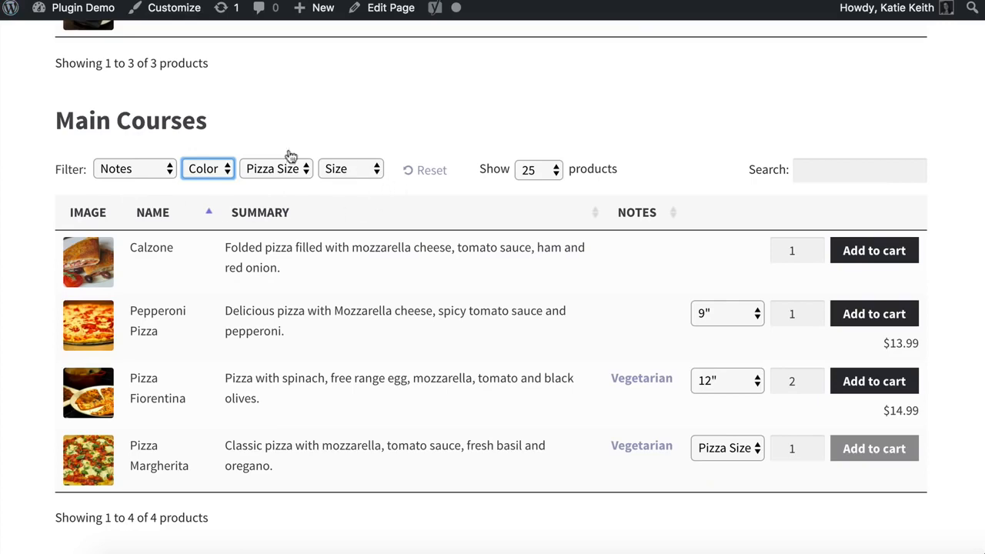
key("super+r")
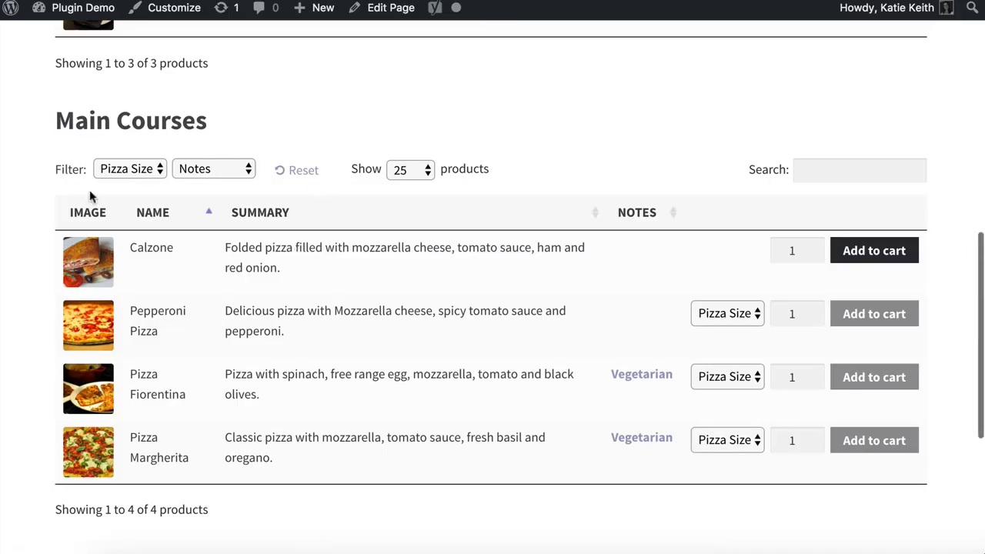
left_click(151, 170)
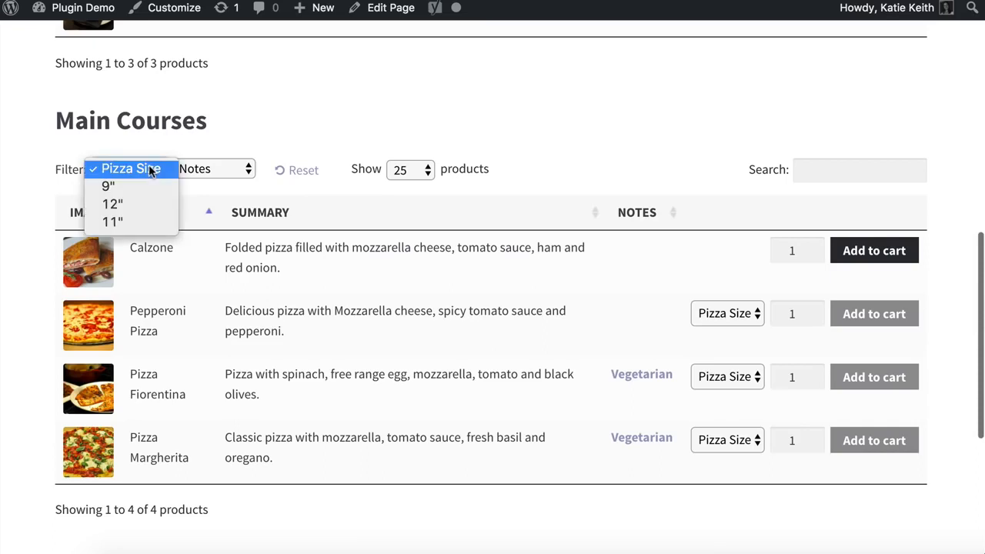
left_click(206, 168)
left_click(209, 166)
left_click(209, 166)
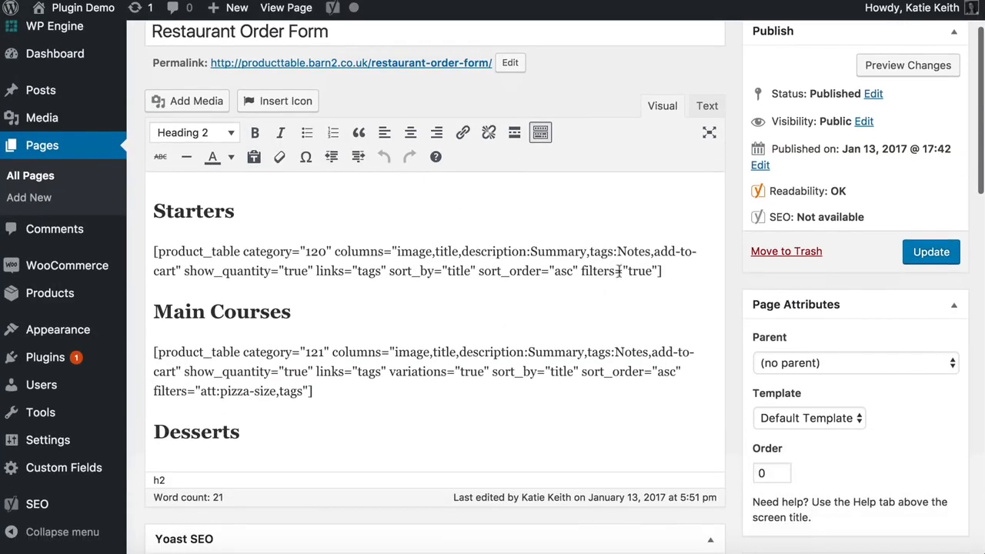
- Copy the Starters product_table shortcode onto a new line under the Desserts heading
left_click_drag(666, 271, 144, 255)
key("super+c")
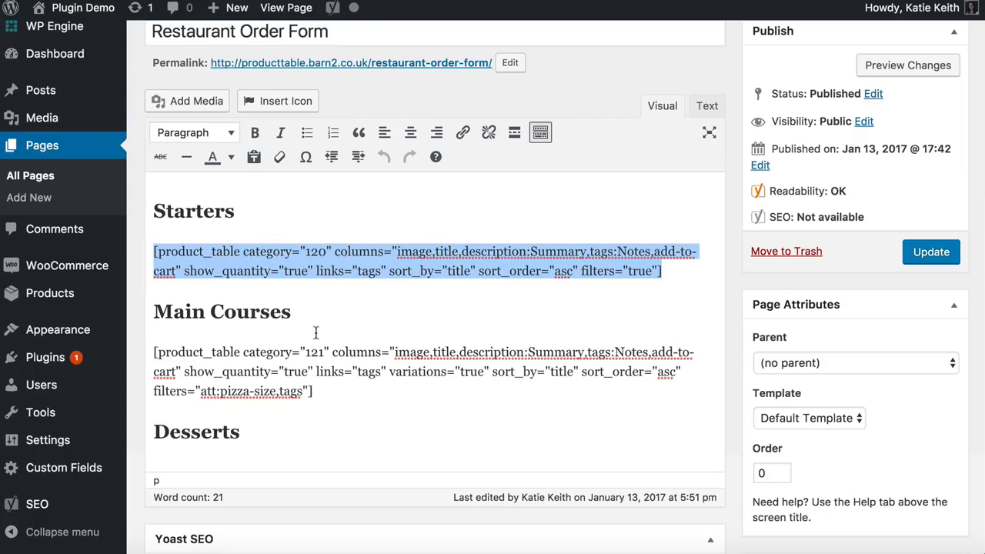
left_click(281, 438)
key("Return")
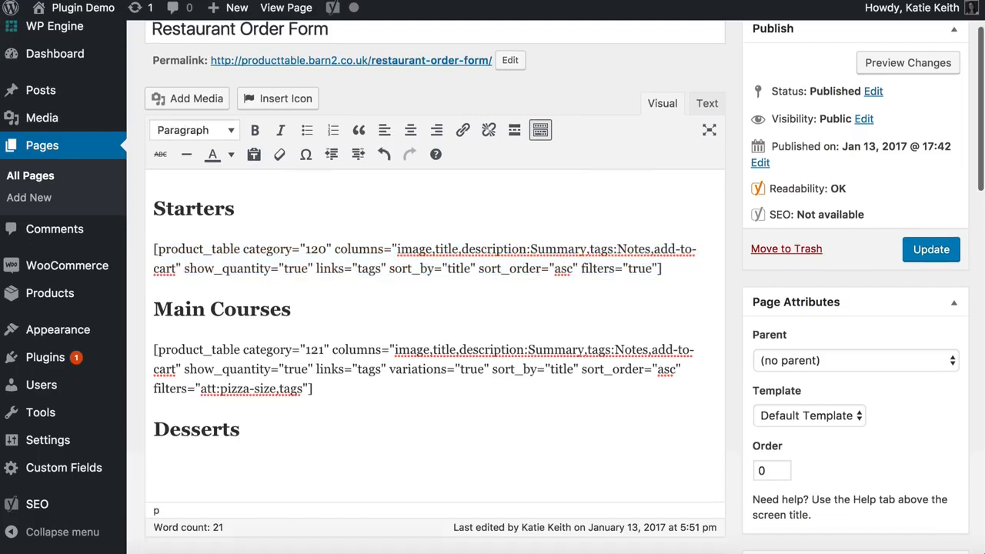
key("super+v")
left_click(326, 453)
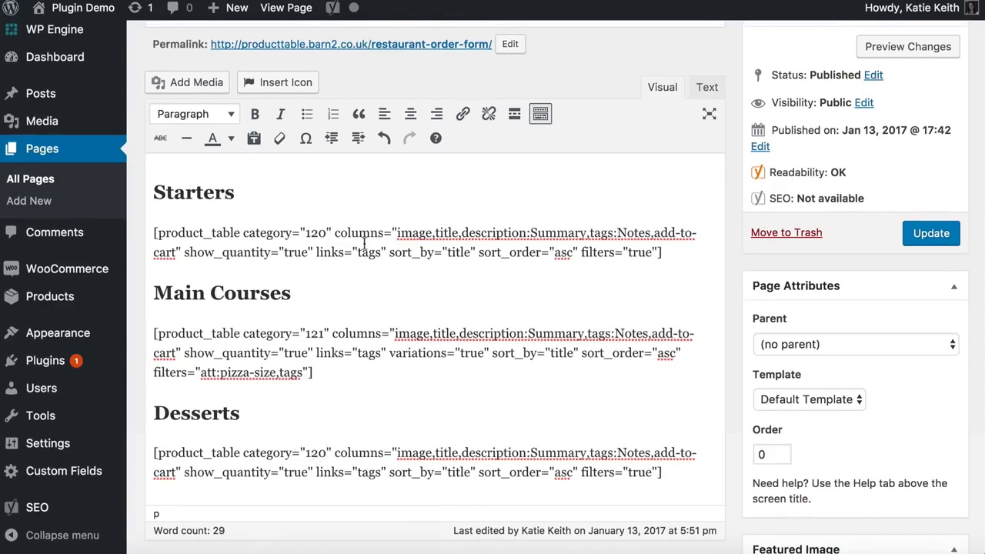
- Set the category in the Desserts shortcode to "122" and update the page
key("BackSpace")
type("2")
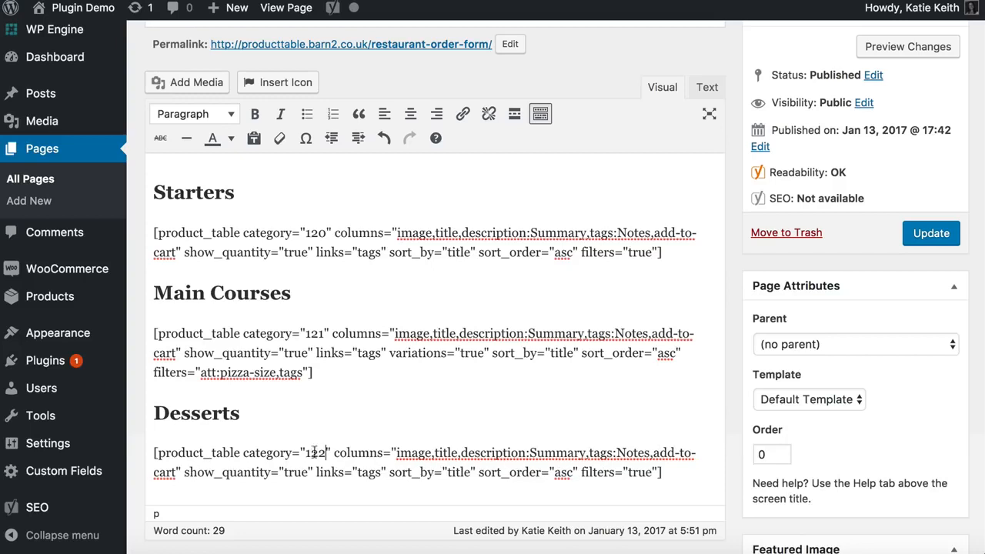
left_click_drag(305, 452, 326, 452)
left_click(953, 240)
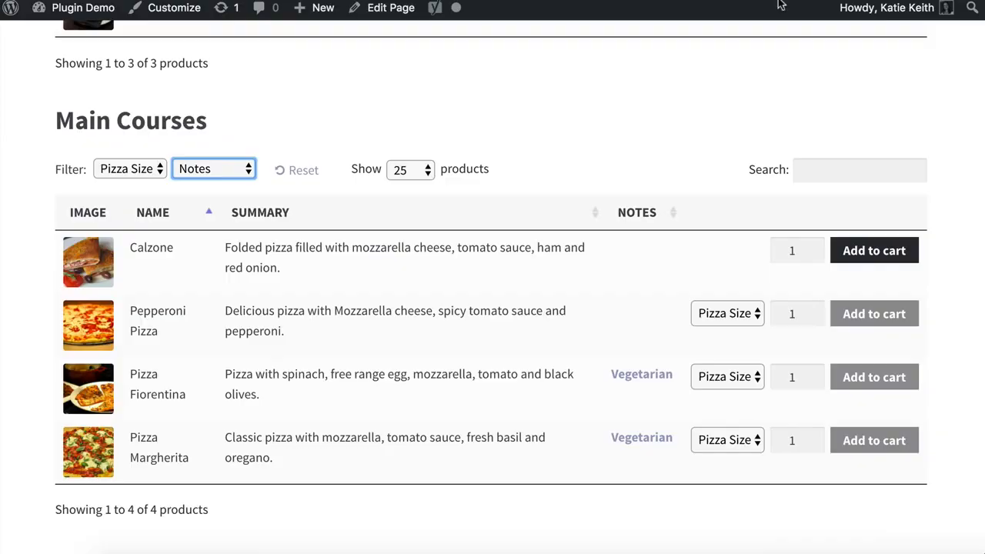
- Reload the published order form and review the Starters, Main Courses and Desserts tables
key("super+r")
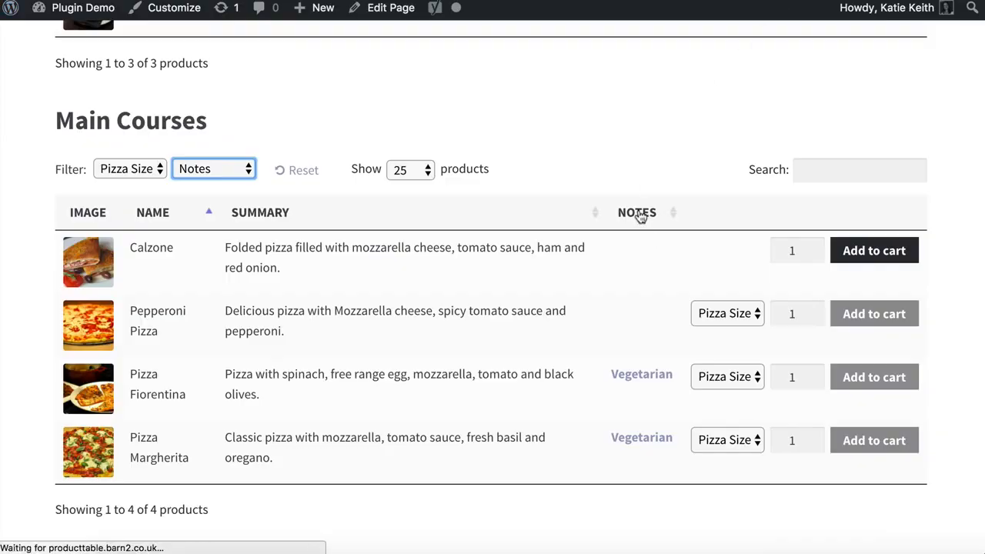
scroll(577, 310, "down", 6)
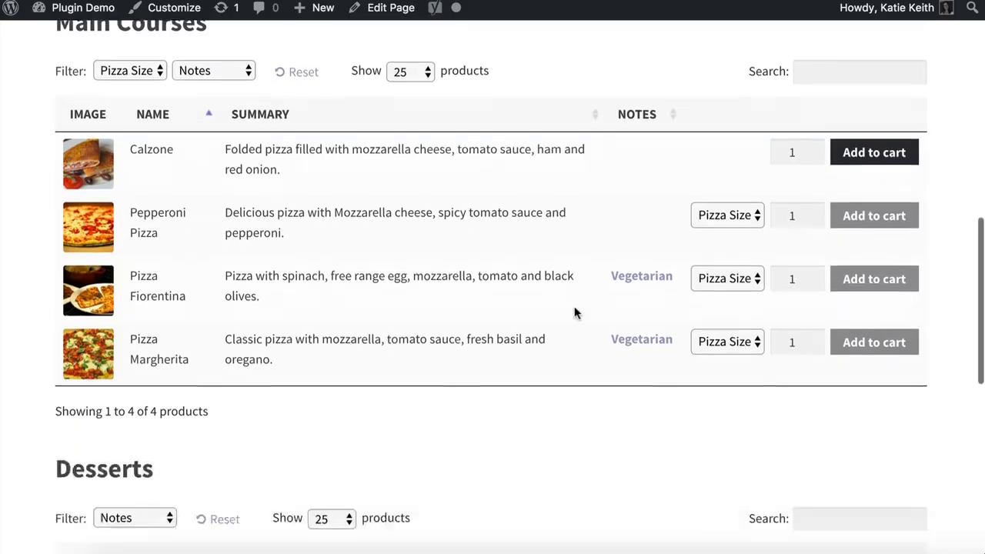
scroll(574, 310, "down", 2)
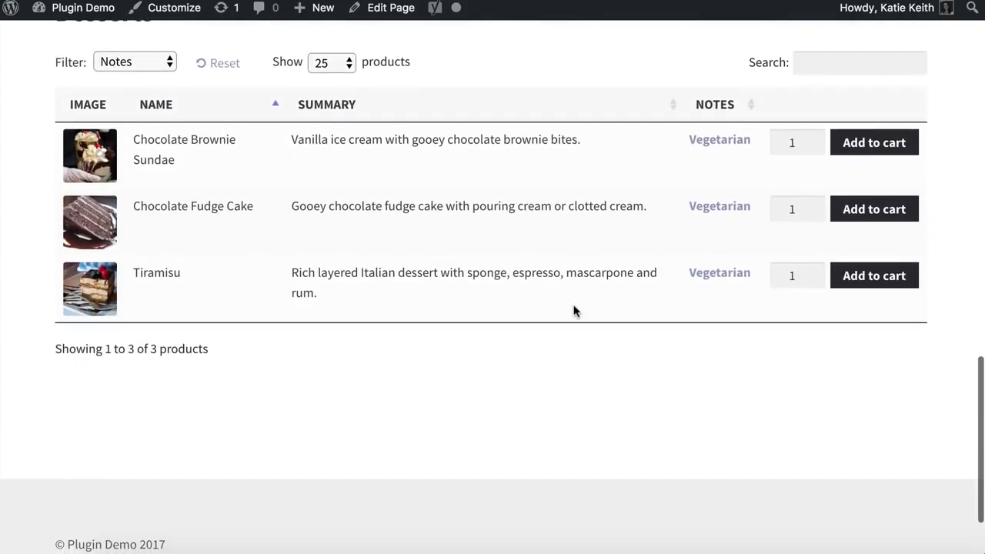
scroll(574, 310, "up", 3)
scroll(377, 329, "up", 10)
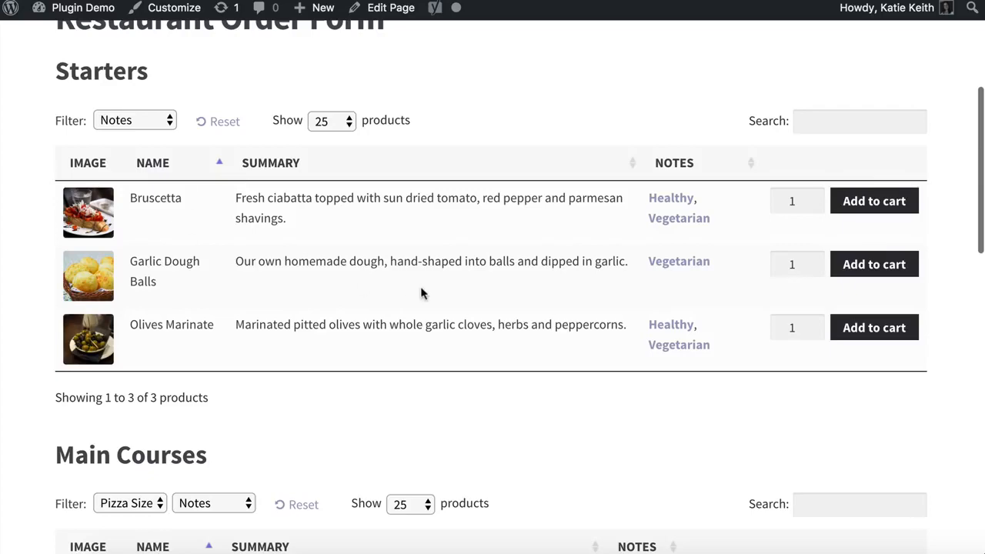
scroll(421, 292, "down", 4)
scroll(420, 292, "down", 6)
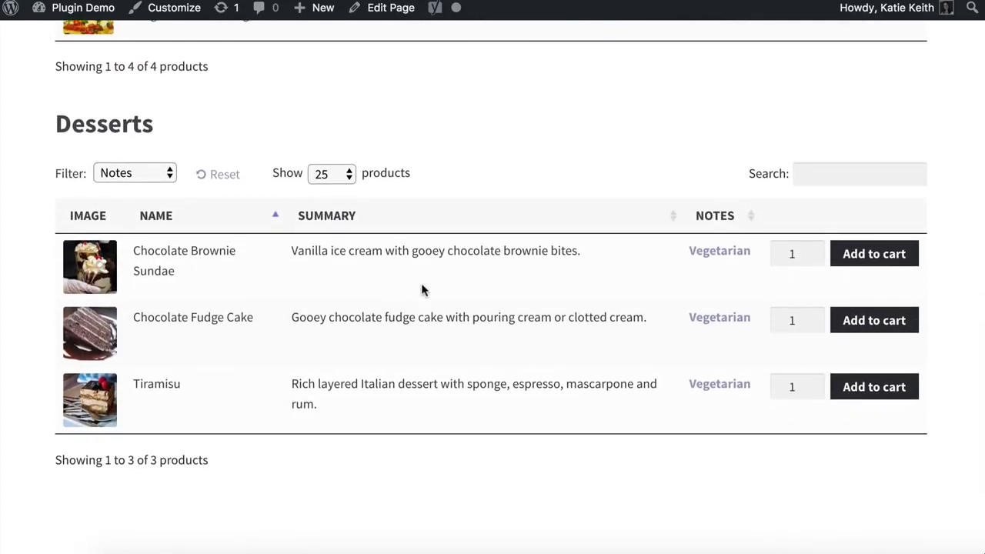
scroll(422, 290, "up", 7)
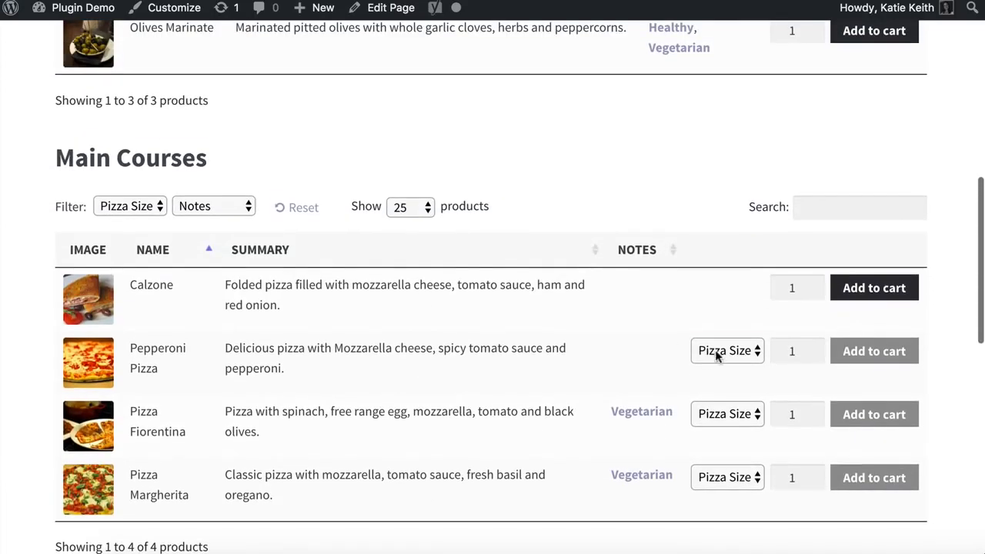
- Select the 9" size for the Pepperoni Pizza in the Main Courses table and check its price
left_click(721, 351)
left_click(716, 369)
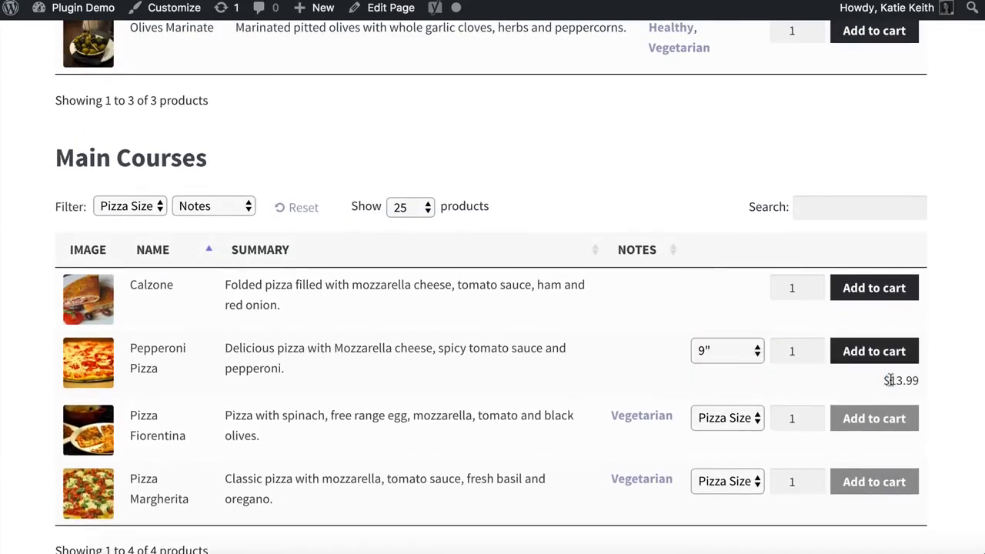
triple_click(892, 381)
scroll(785, 307, "up", 10)
scroll(777, 306, "down", 3)
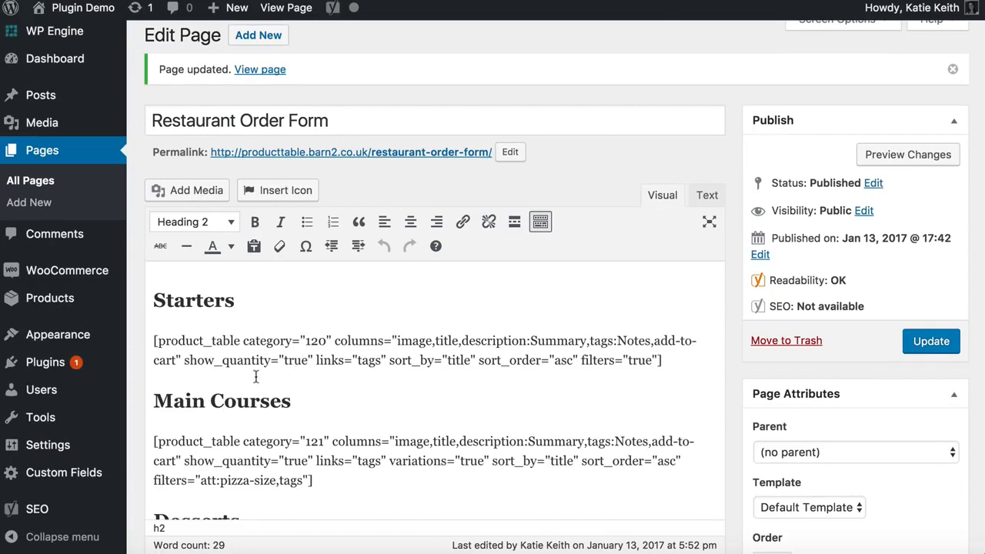
- Add a price column before add-to-cart in the Starters, Main Courses and Desserts shortcodes and update the page
left_click(653, 341)
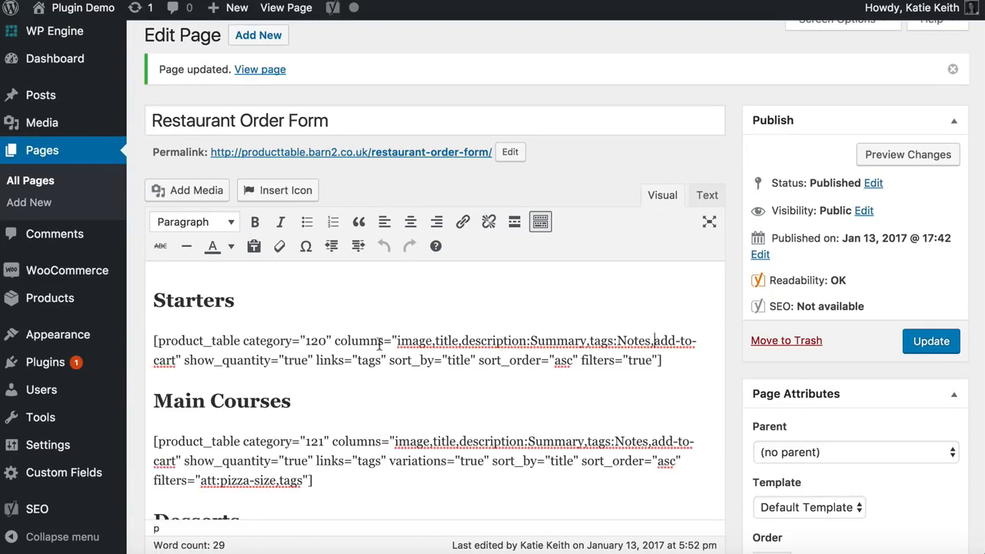
type("price,")
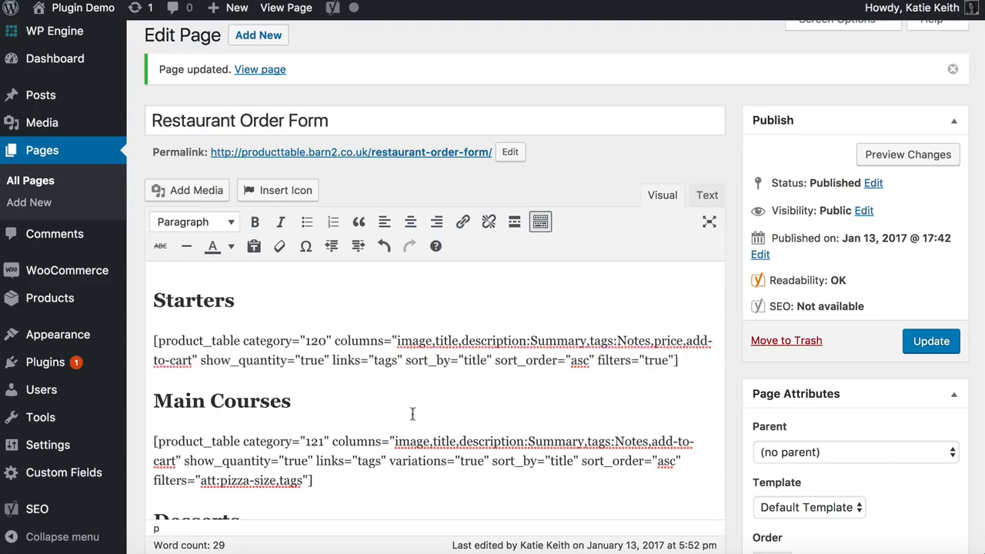
left_click(652, 442)
type("price,")
scroll(657, 392, "down", 3)
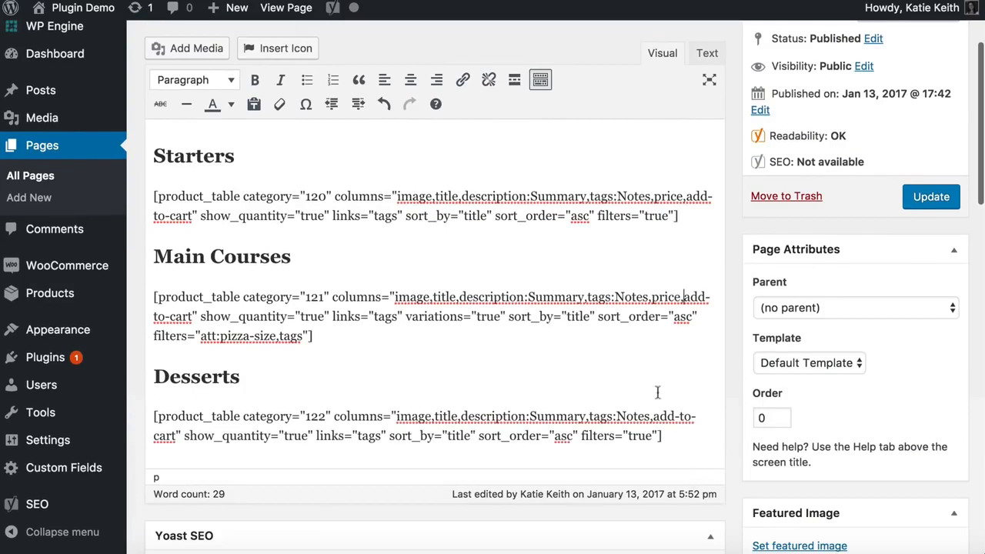
left_click(654, 416)
type("price,")
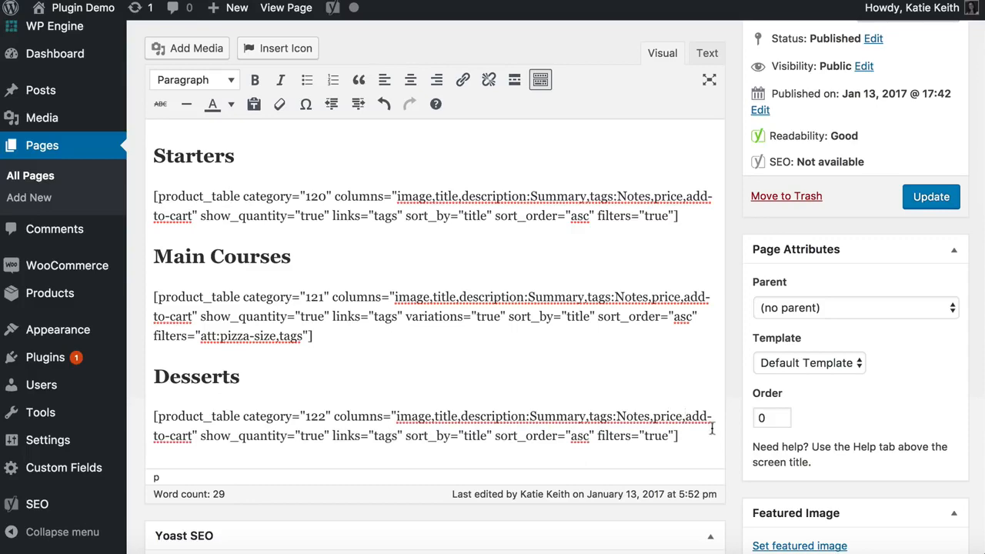
left_click(923, 200)
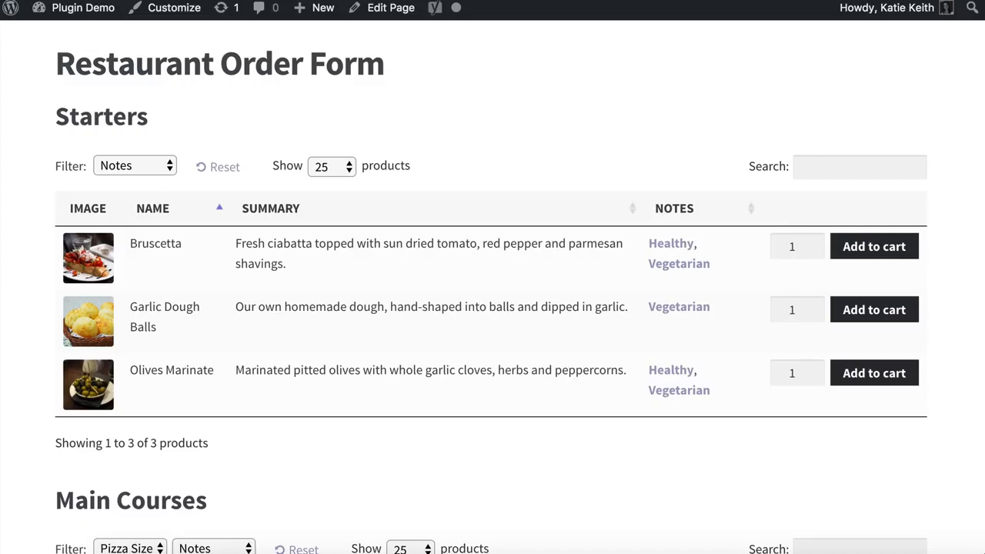
- Reload the published order form and check the Price column in the Starters and Main Courses tables
key("super+r")
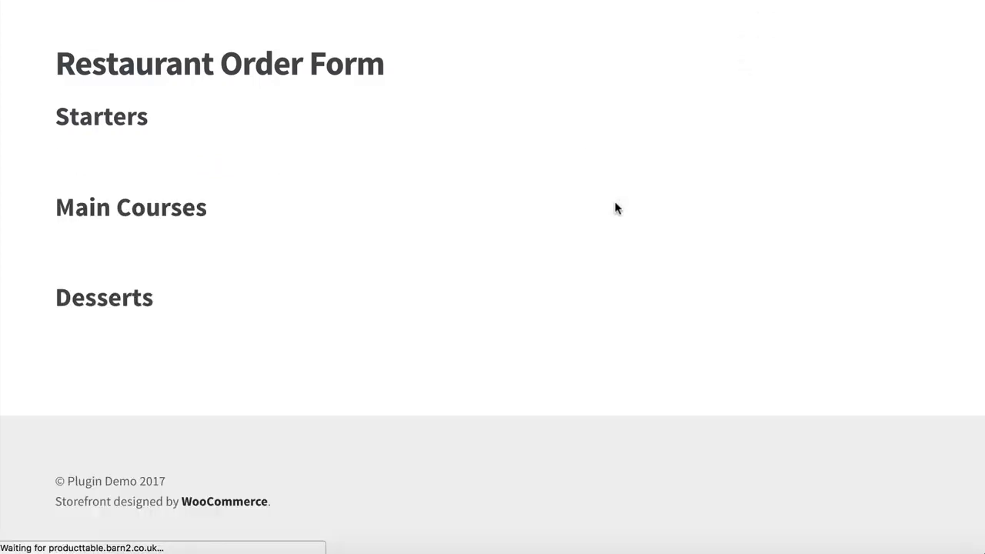
scroll(667, 239, "up", 2)
scroll(667, 238, "down", 2)
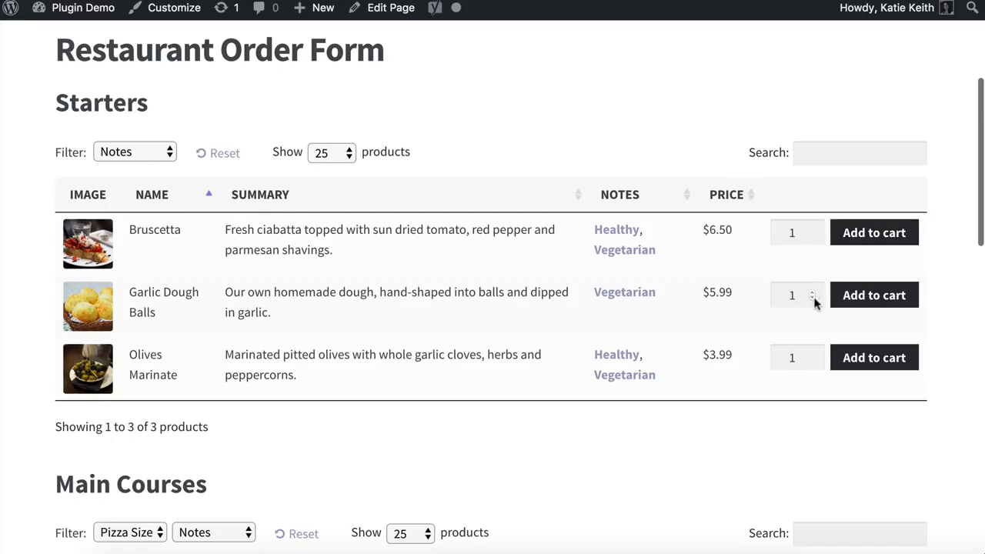
scroll(815, 301, "down", 3)
scroll(808, 302, "down", 3)
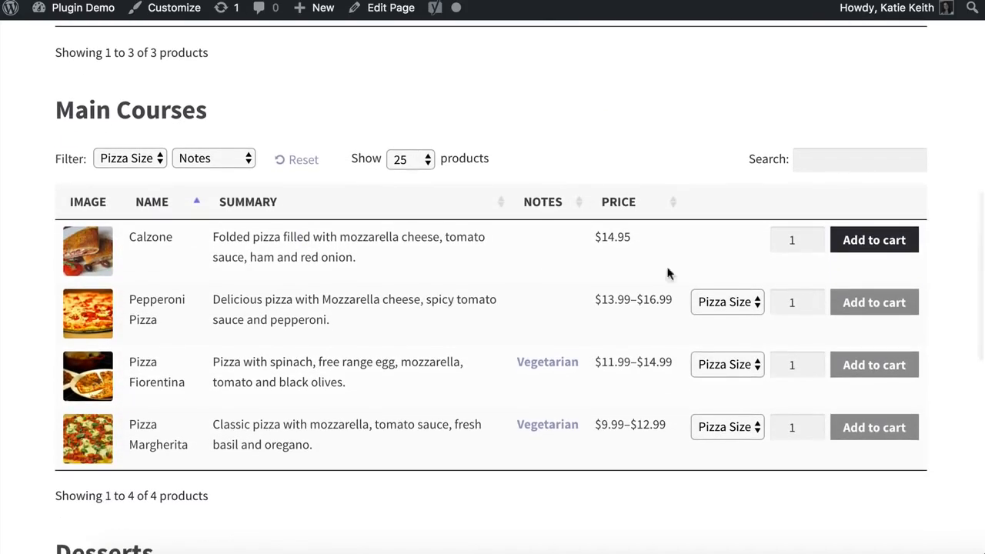
scroll(650, 311, "down", 1)
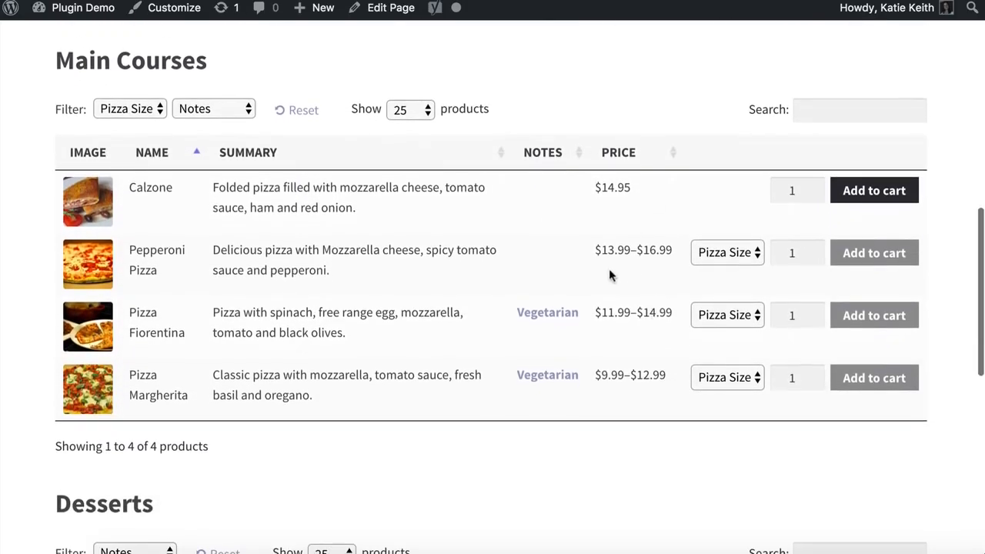
- Compare the Pepperoni Pizza's price range with the price displayed after choosing the 9" size
left_click_drag(594, 251, 678, 253)
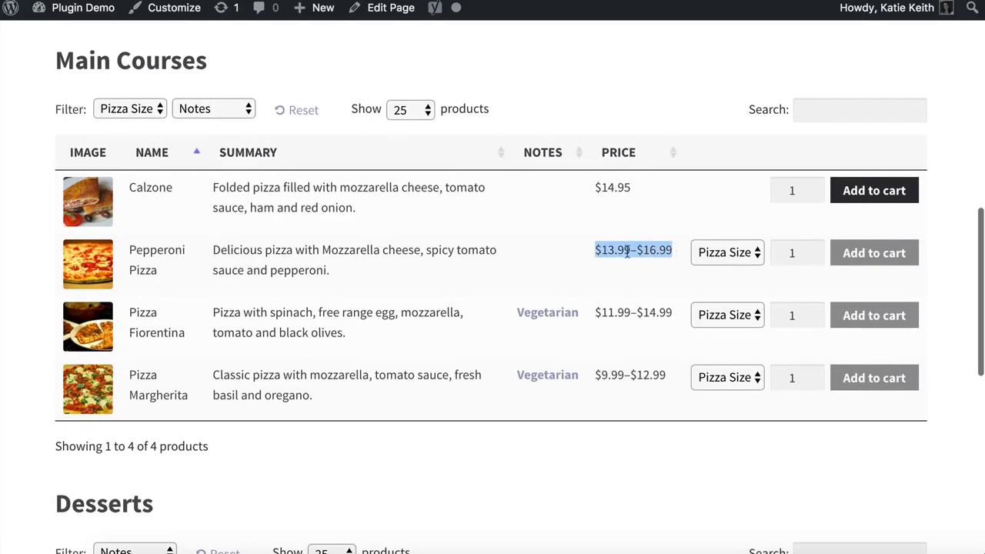
left_click(603, 258)
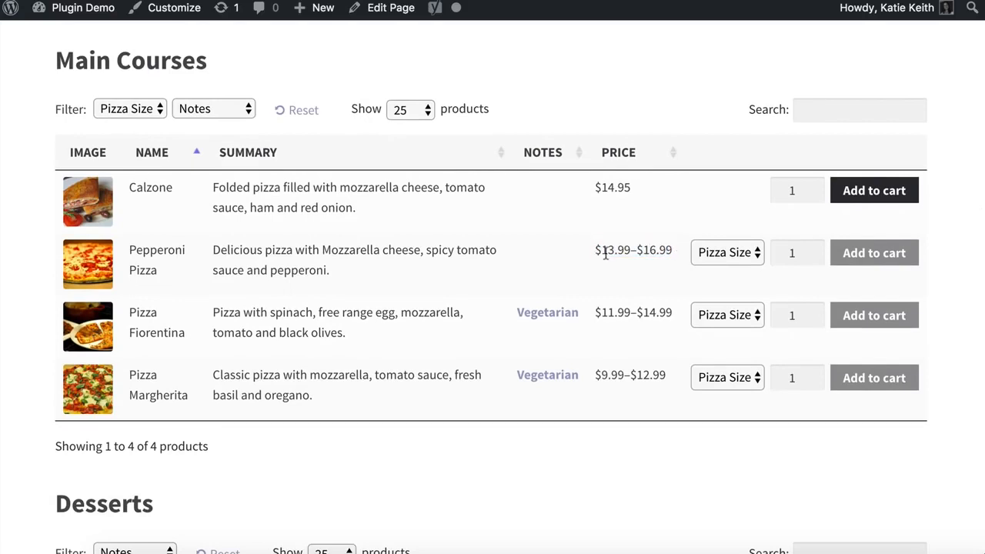
left_click(714, 250)
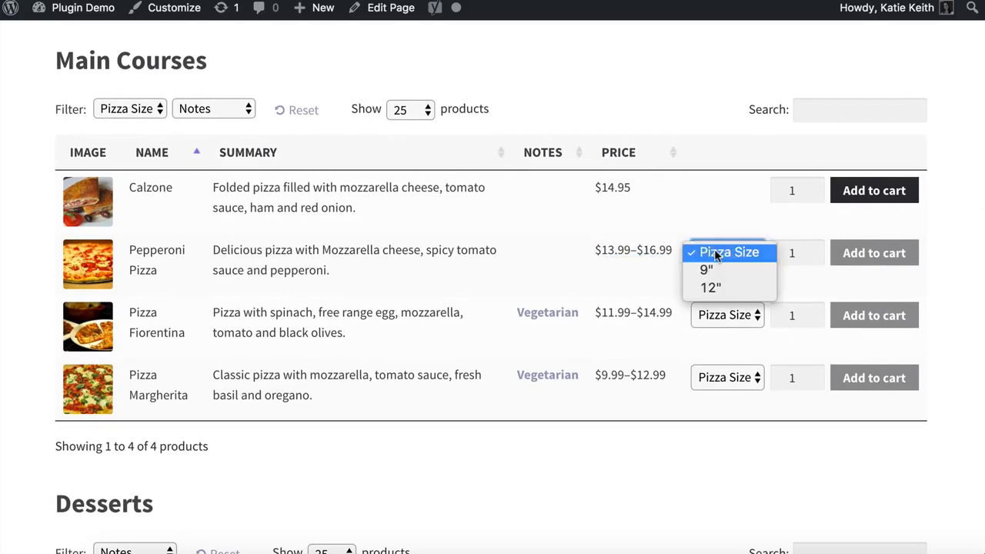
left_click(712, 270)
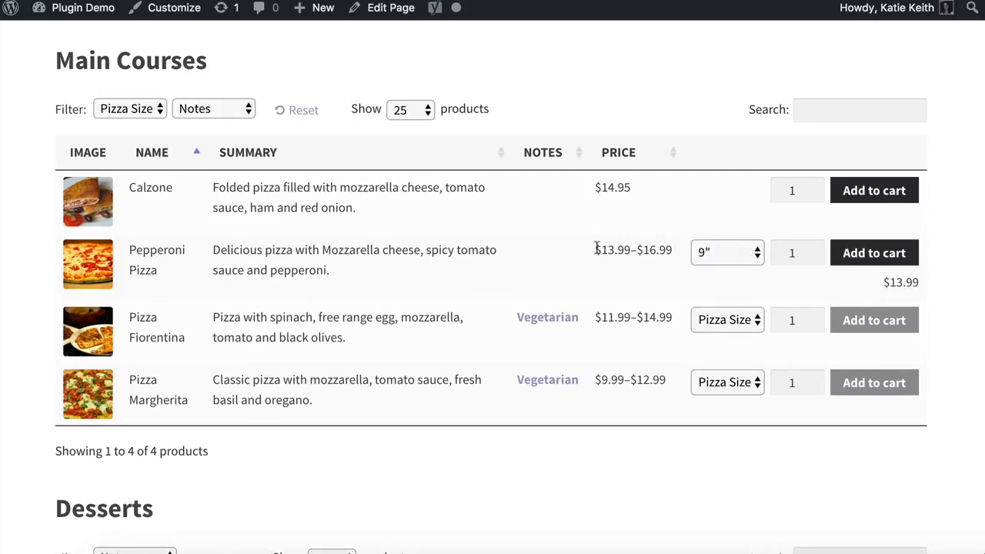
left_click_drag(882, 284, 923, 283)
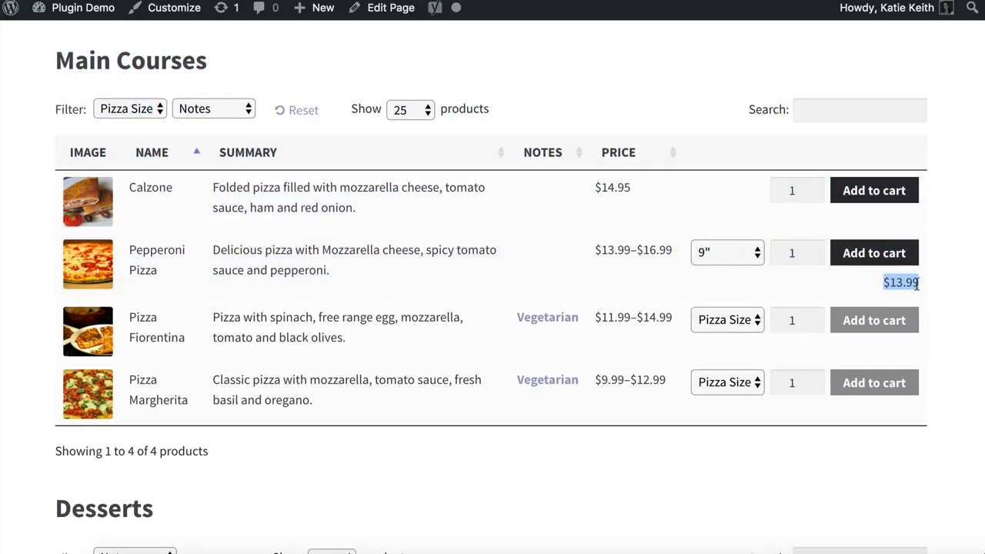
left_click(917, 285)
- Review the finished order form, examining the prices, filters and add-to-cart options in all three category tables
scroll(906, 377, "down", 2)
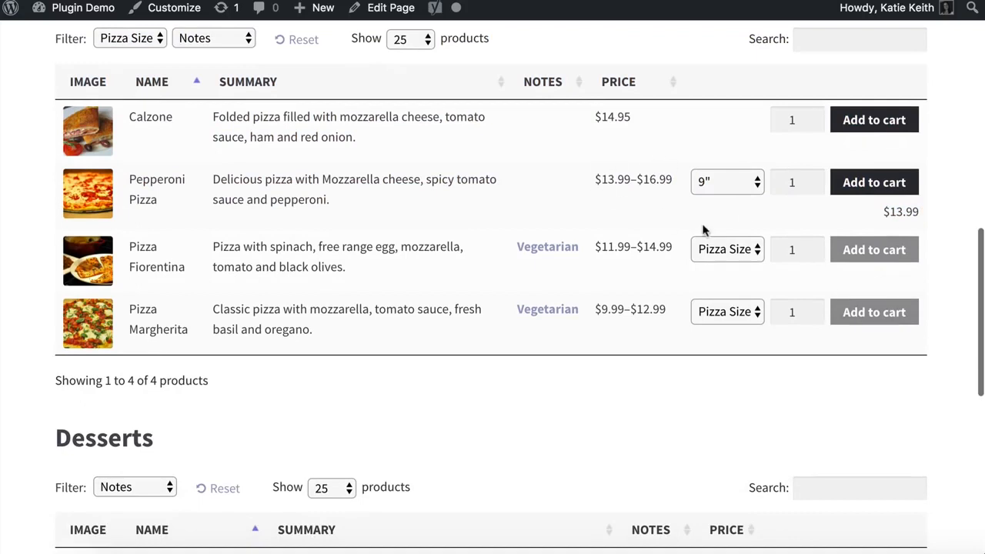
scroll(706, 229, "down", 5)
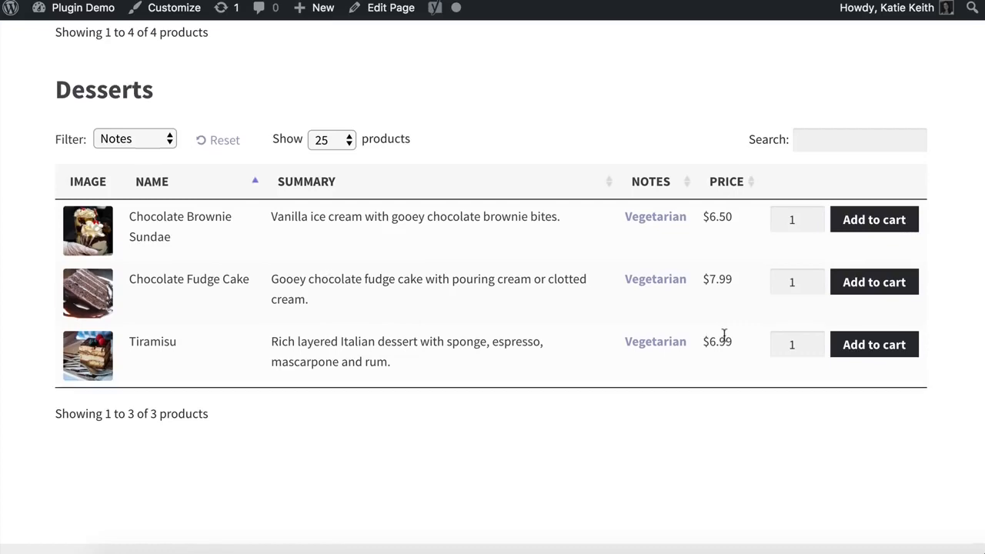
scroll(723, 337, "up", 7)
scroll(723, 338, "up", 5)
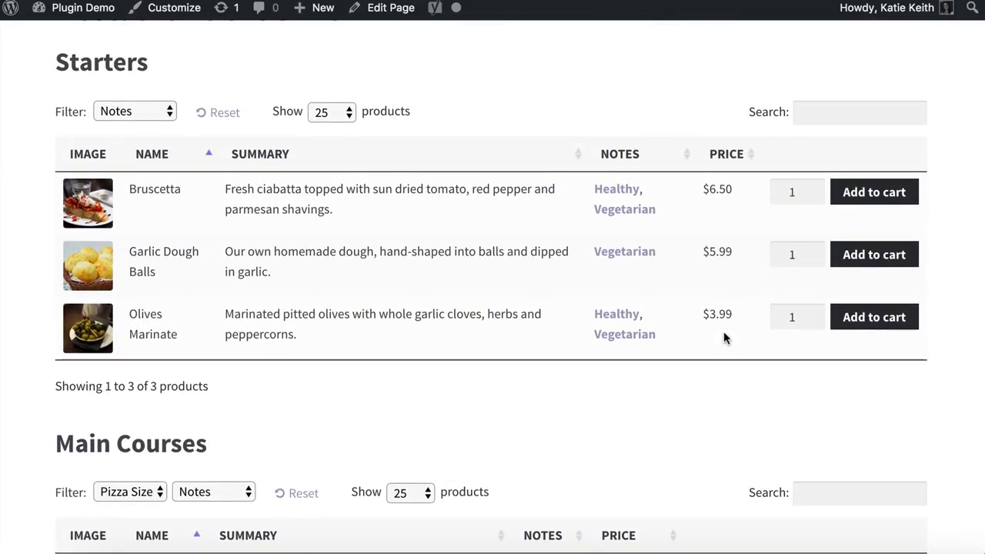
scroll(394, 307, "down", 4)
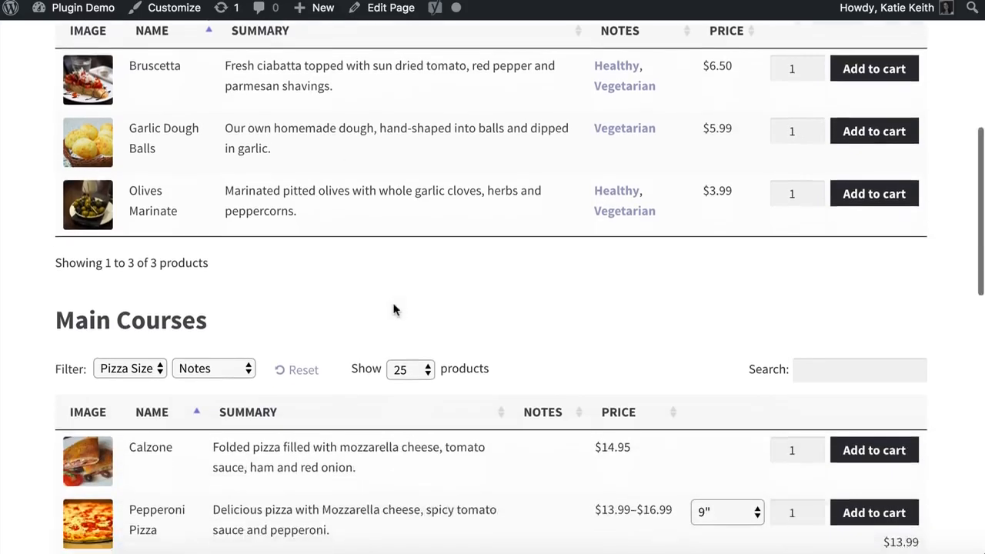
scroll(394, 308, "down", 5)
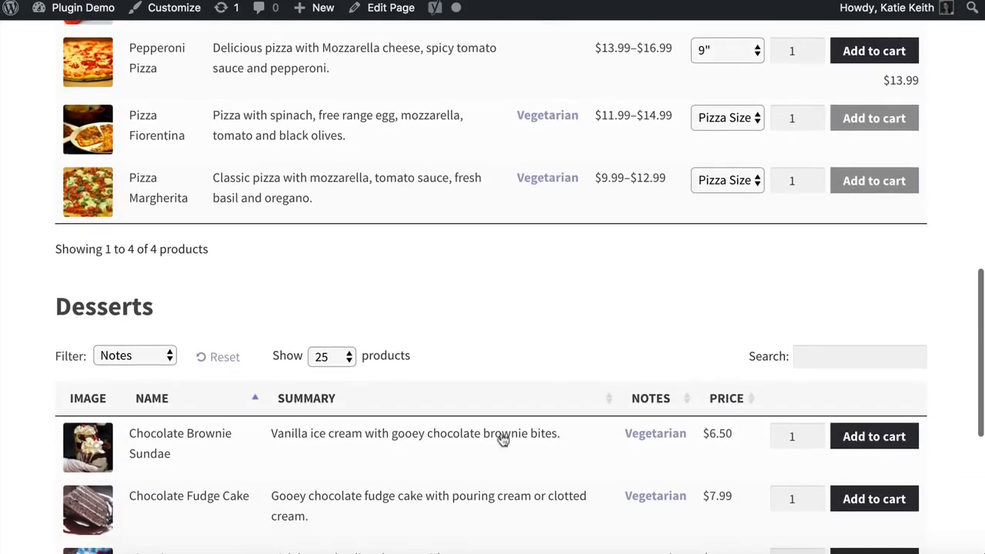
scroll(539, 308, "down", 3)
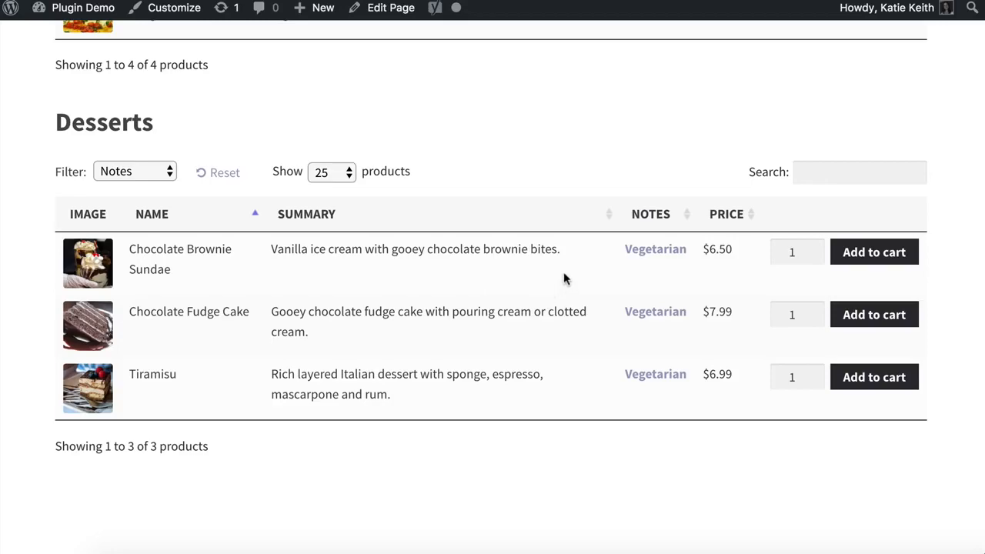
scroll(564, 275, "up", 6)
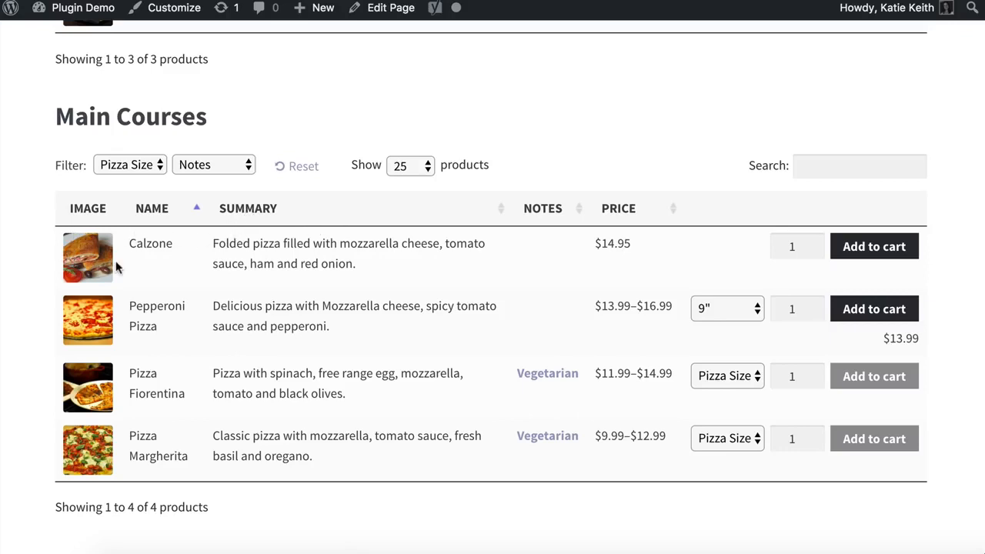
scroll(116, 267, "up", 5)
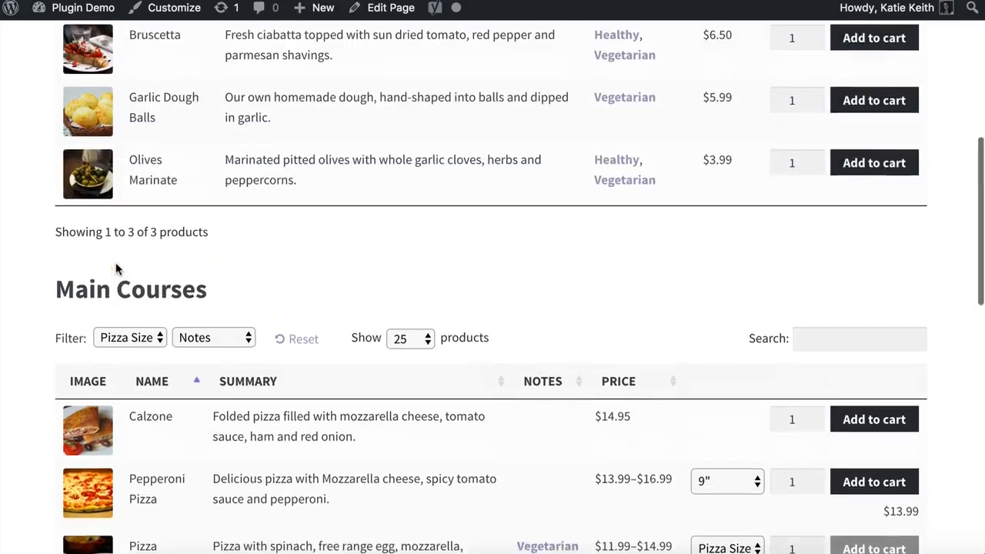